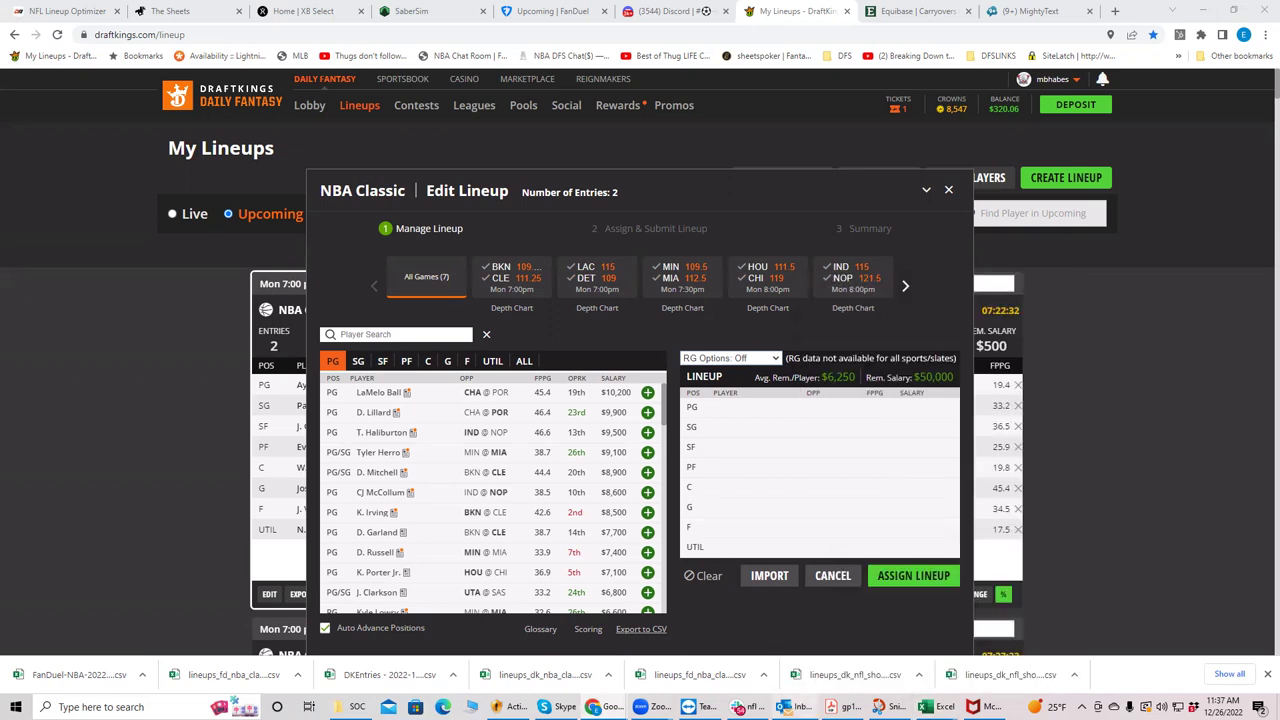
Step: Filter the point guard player pool to the BKN–CLE game, covering both teams
mouse_move(940, 706)
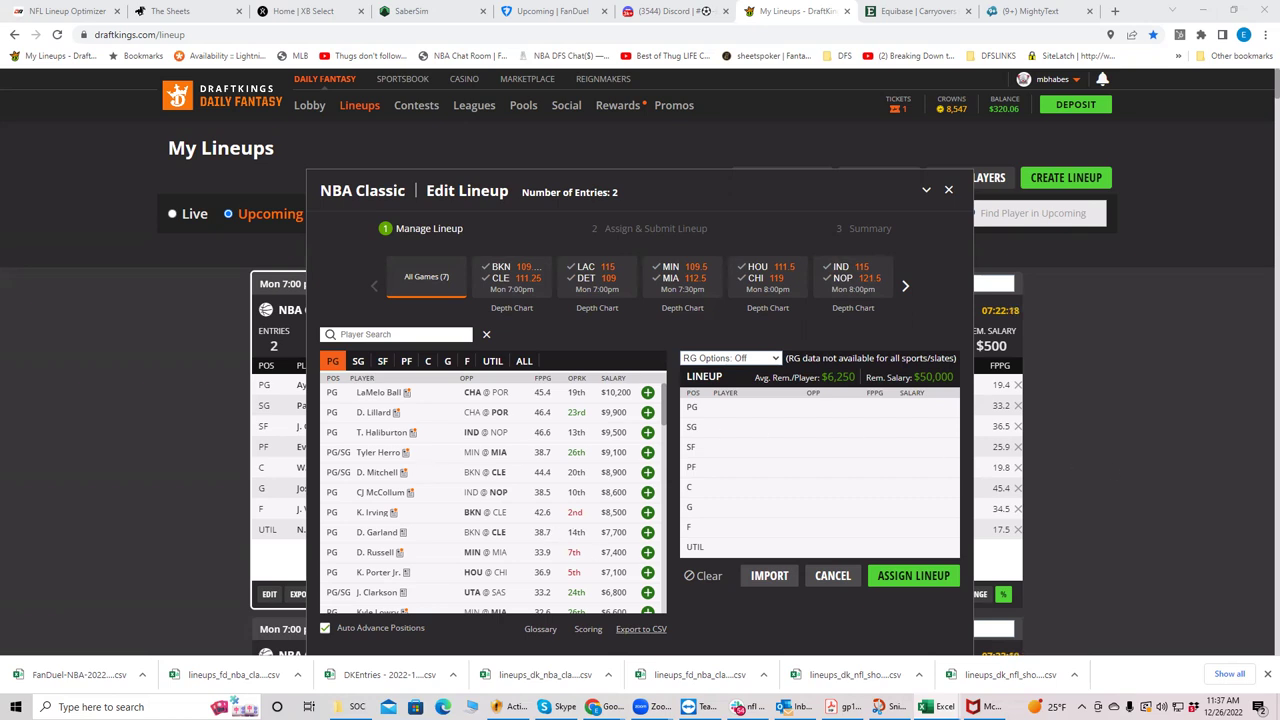
left_click(501, 276)
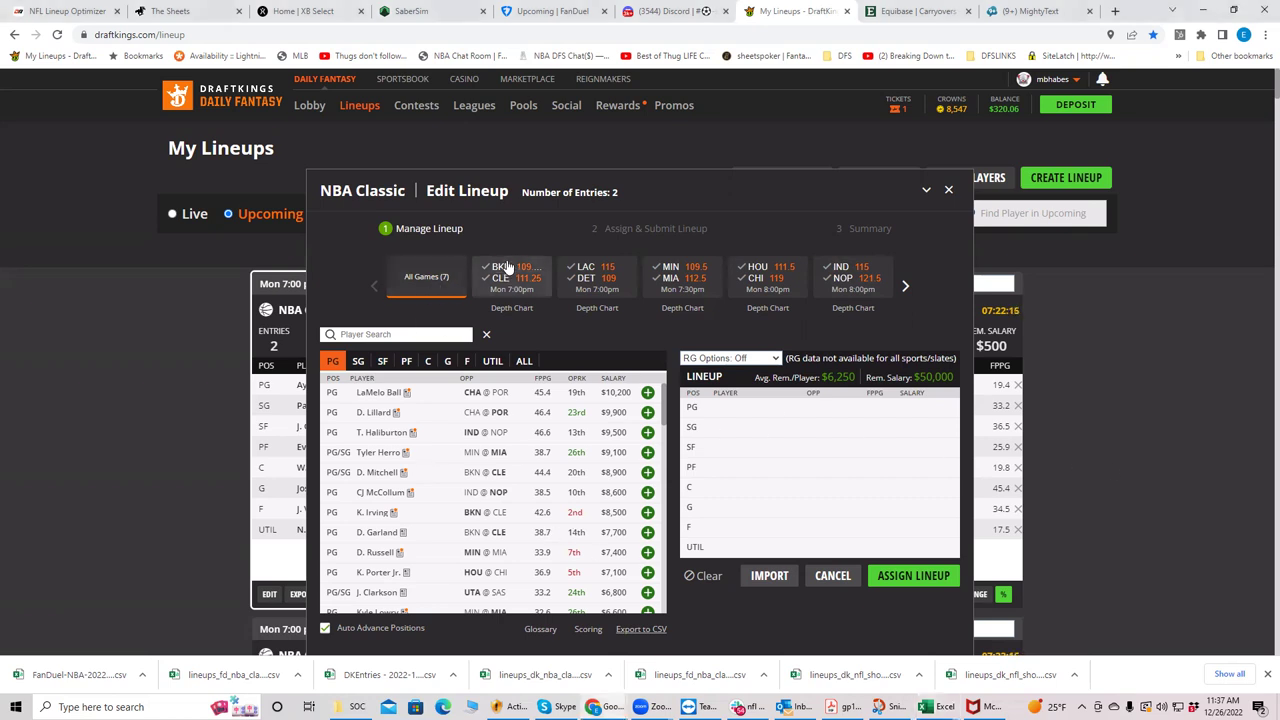
left_click(501, 280)
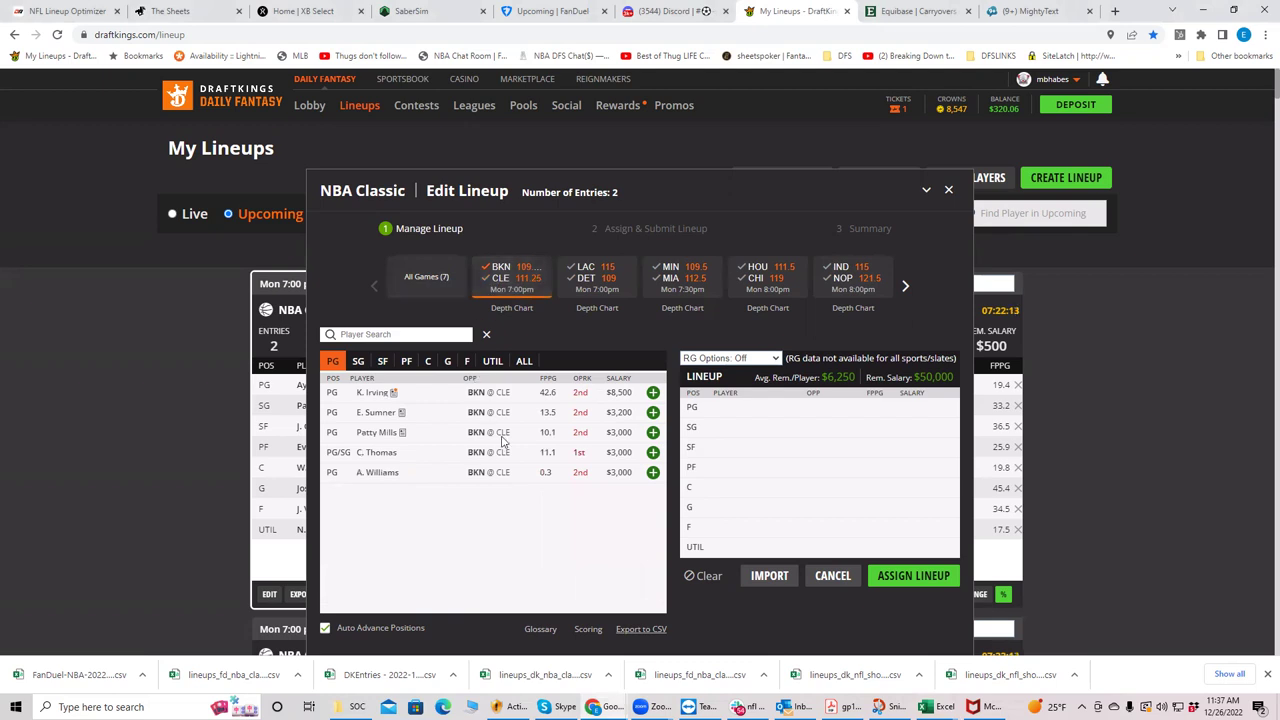
left_click(507, 283)
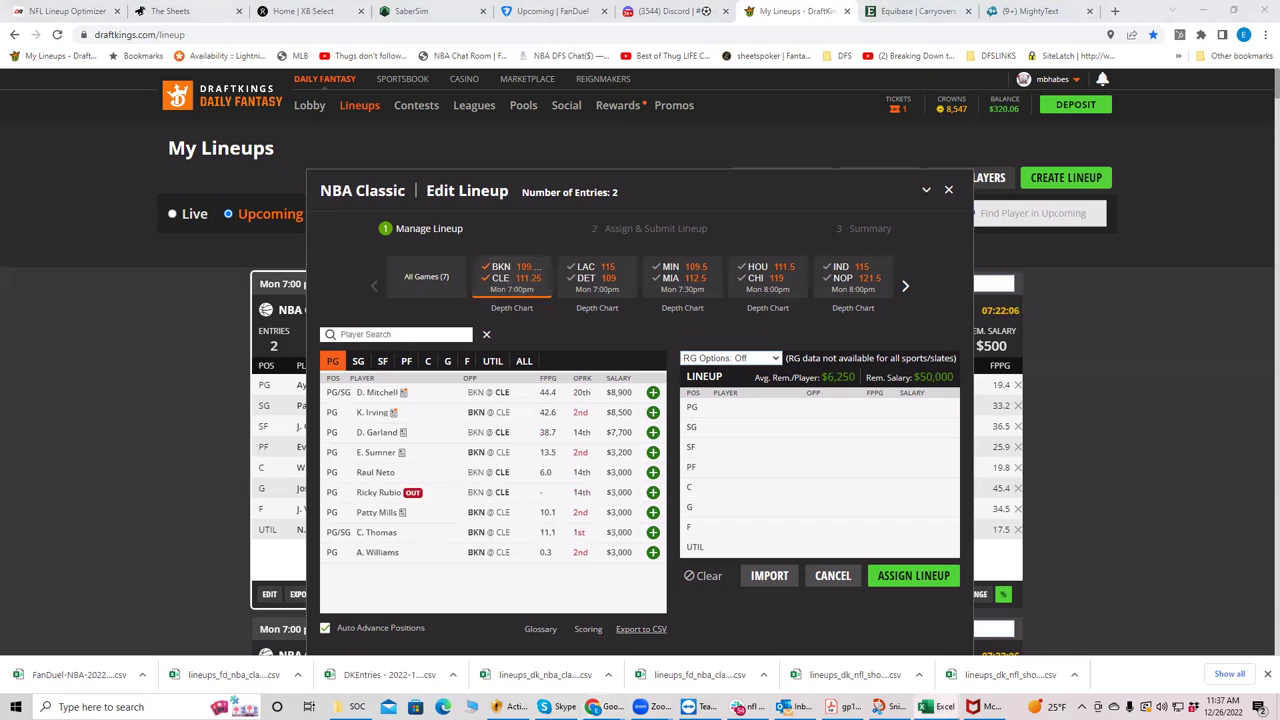
Step: Switch to the NBADK_Proj workbook in Excel to review the player projections, and return to the lineup editor
key("alt+Tab")
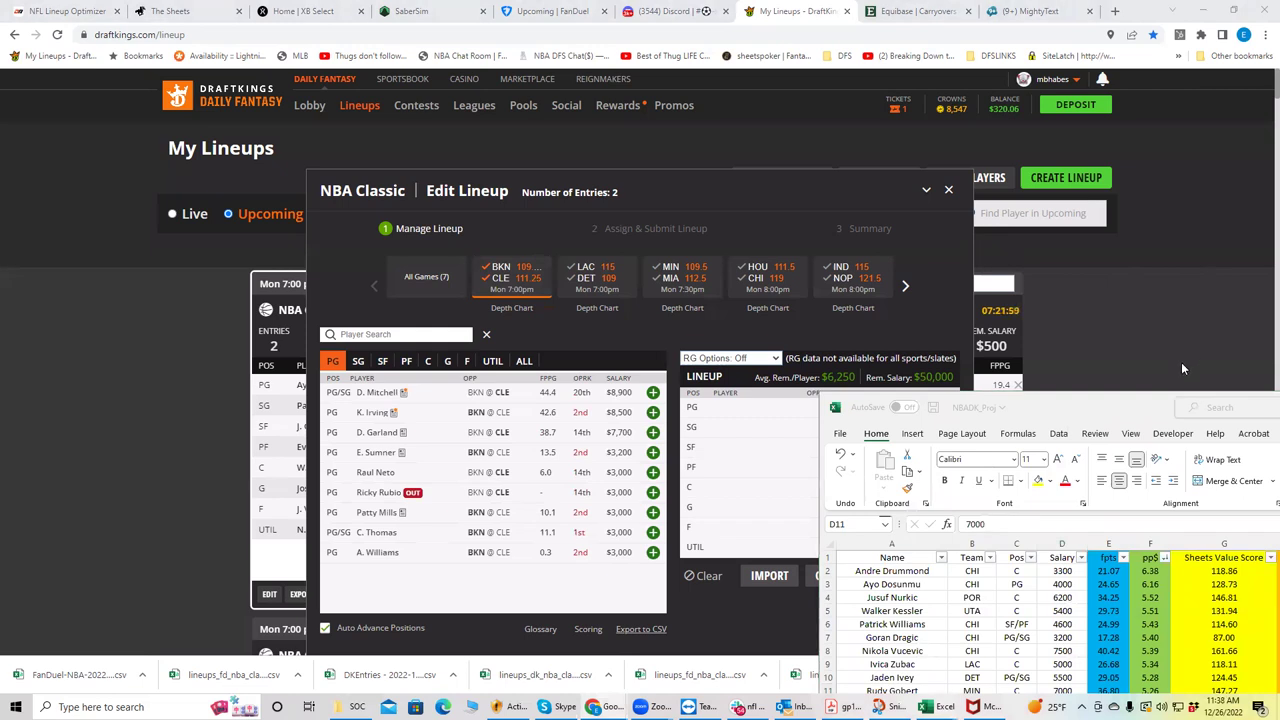
left_click(1125, 411)
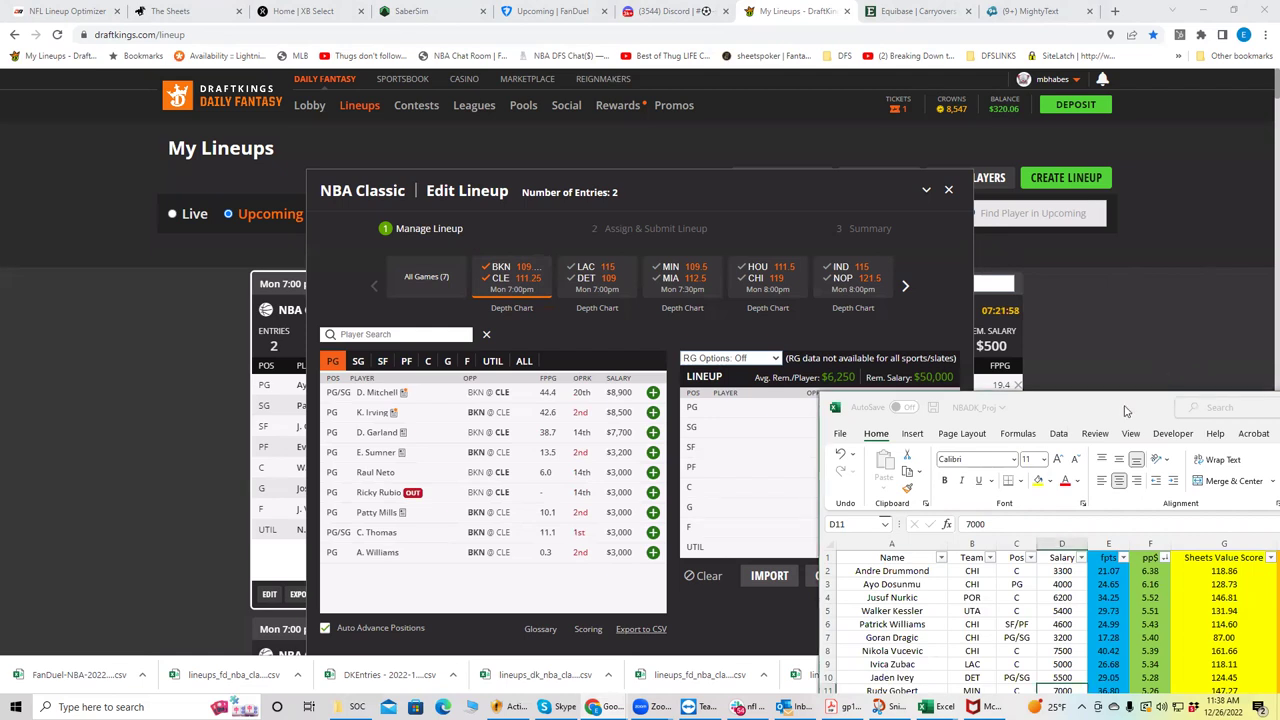
key("alt+Tab")
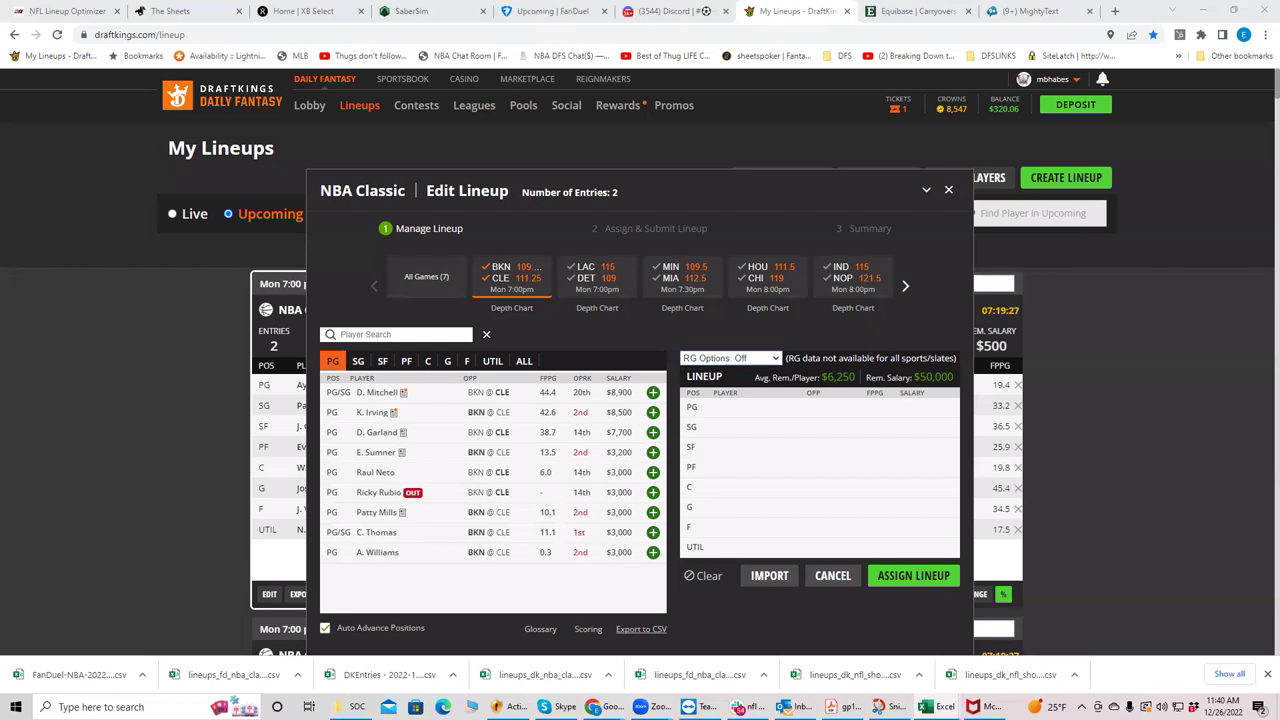
key("alt+Tab")
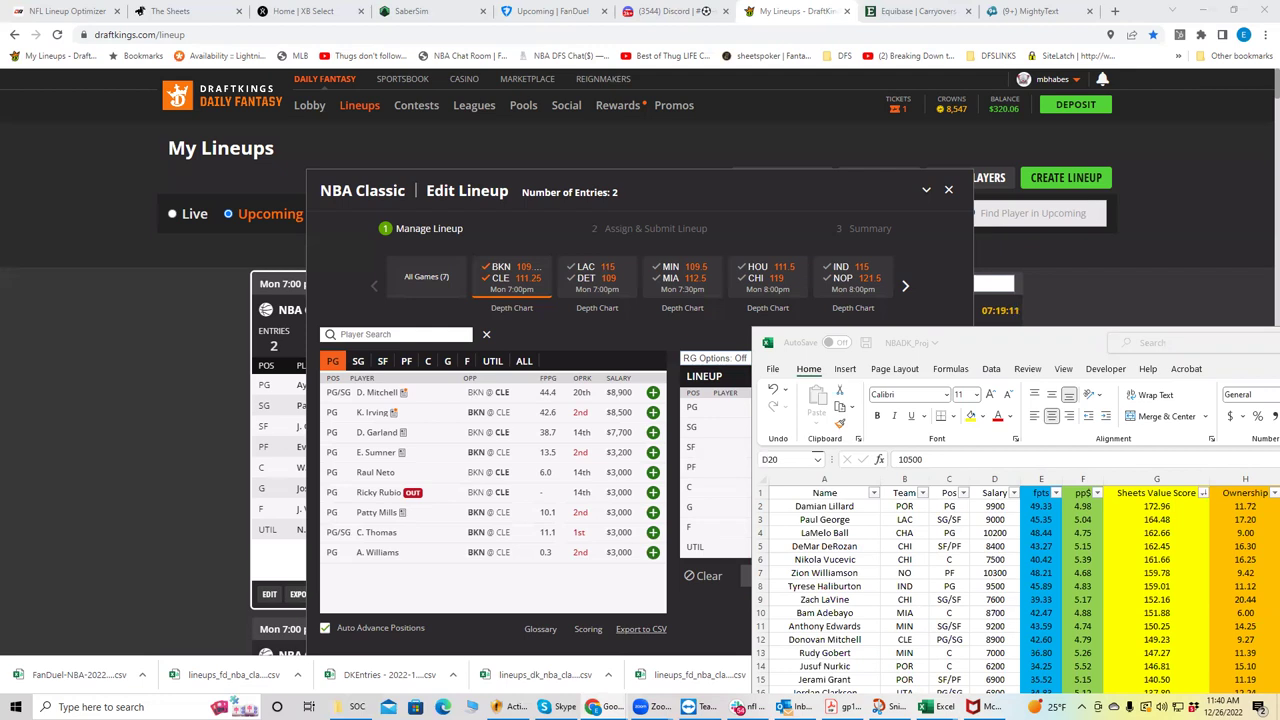
left_click(1063, 340)
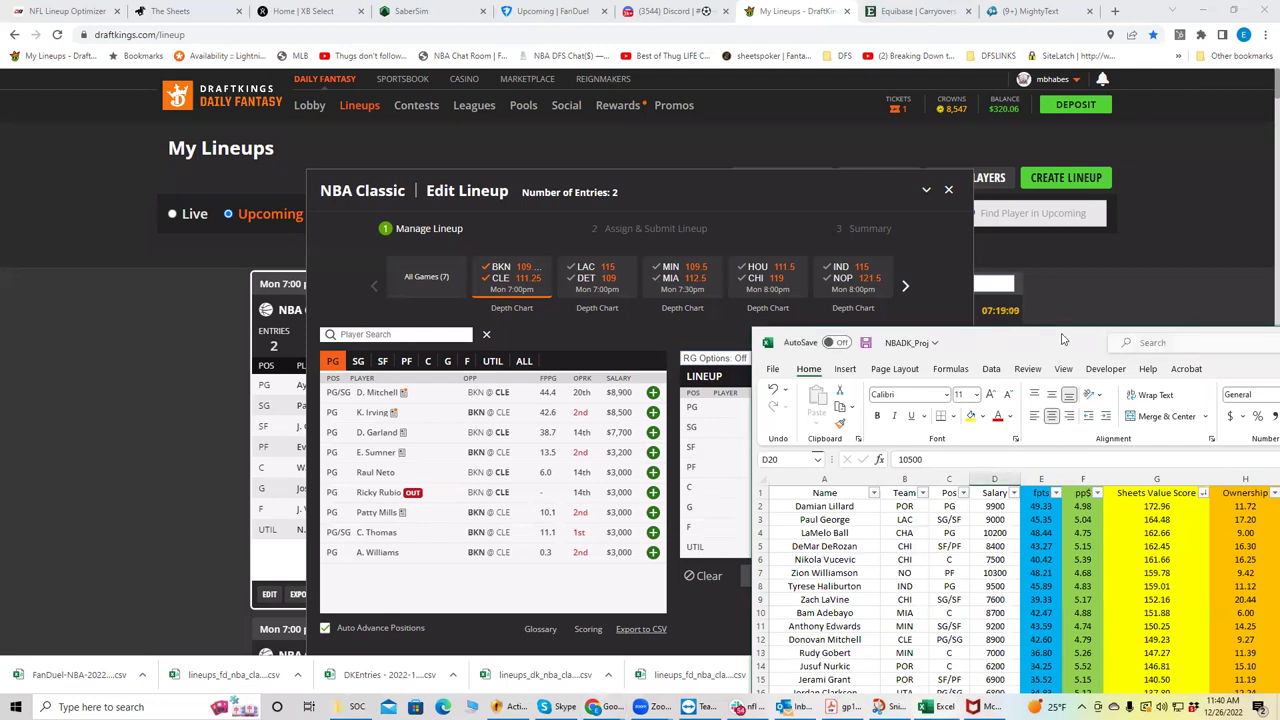
left_click(940, 707)
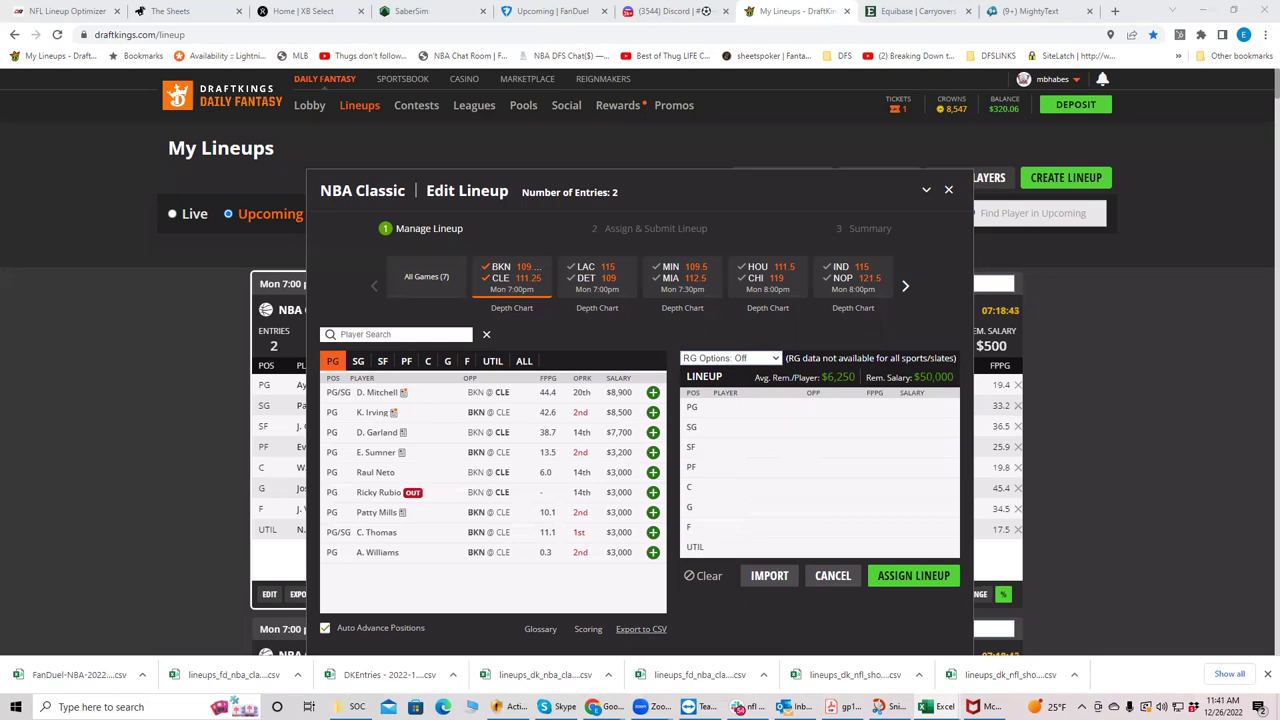
Step: Narrow the BKN–CLE player pool to Cleveland's shooting guards only
left_click(500, 278)
left_click(500, 276)
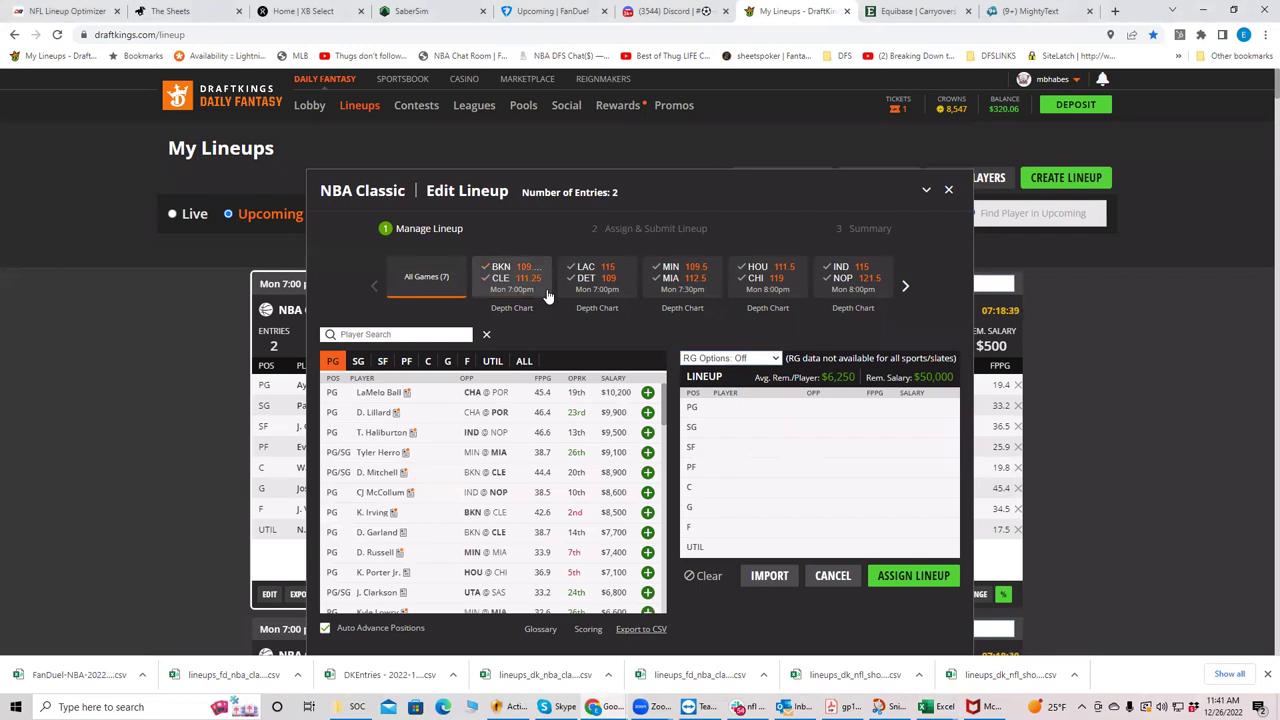
left_click(508, 287)
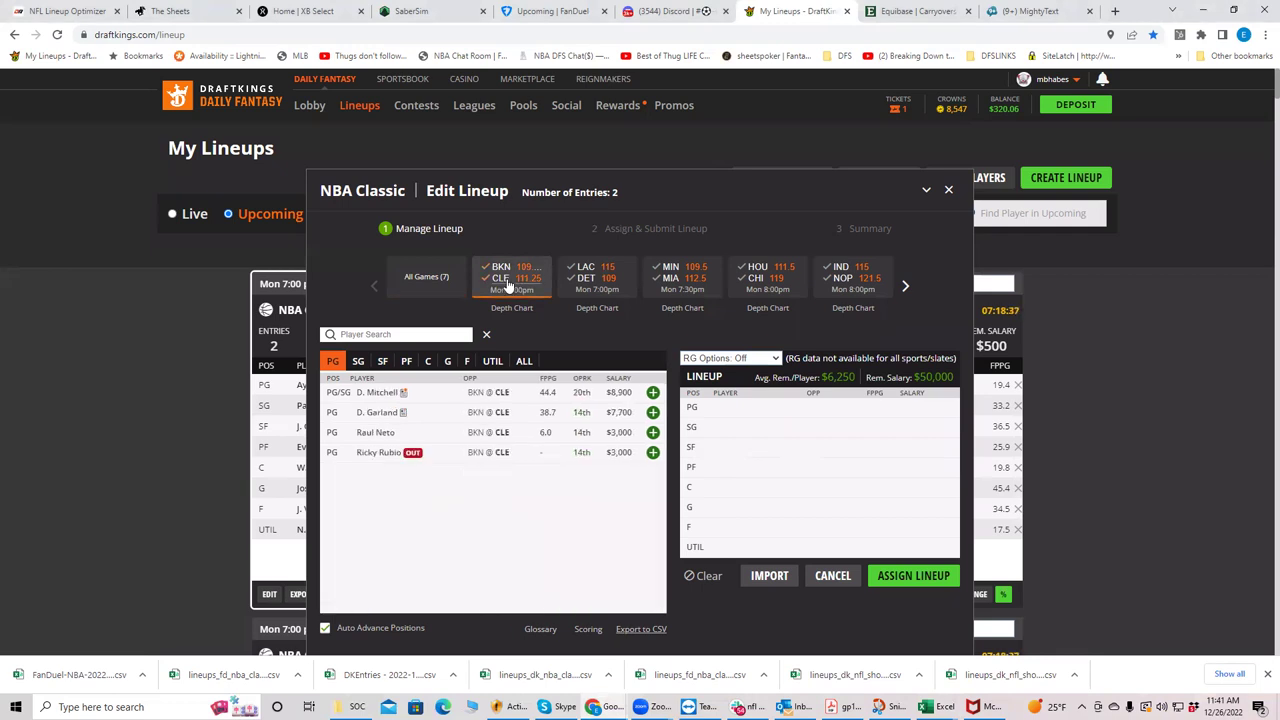
left_click(366, 362)
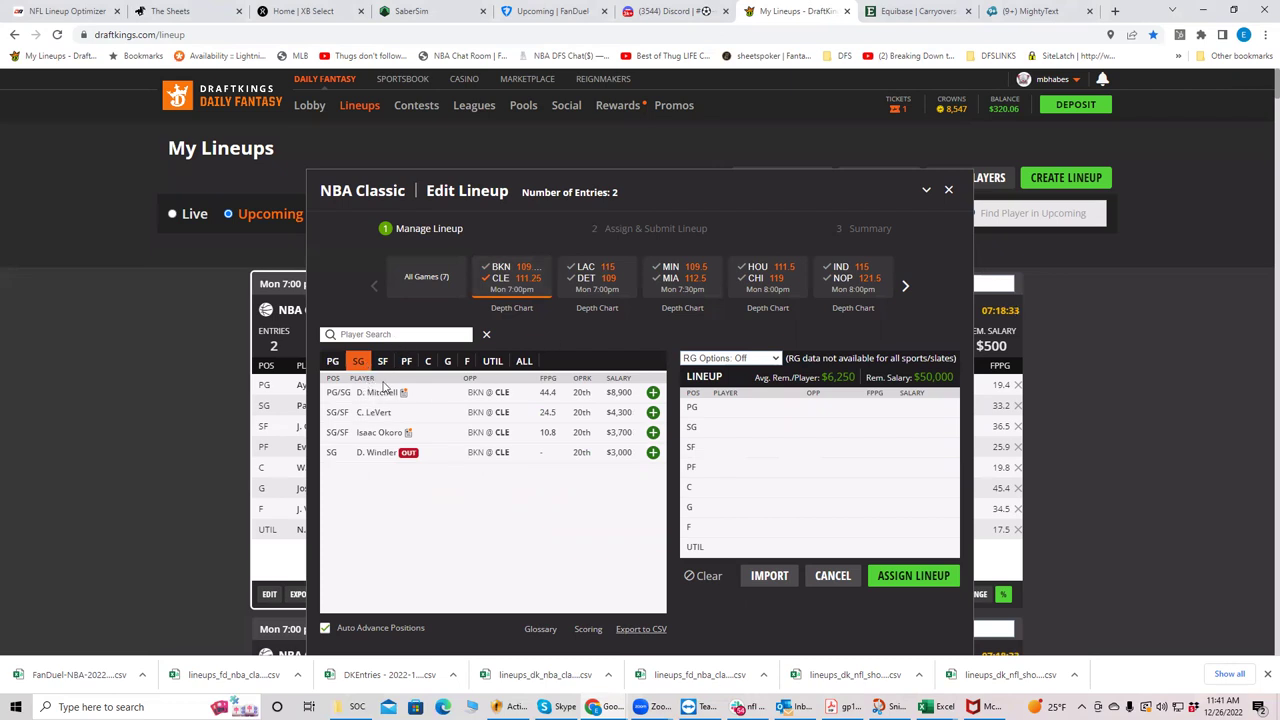
Step: Review Caris LeVert's game log on his player card, then close the card
left_click(375, 412)
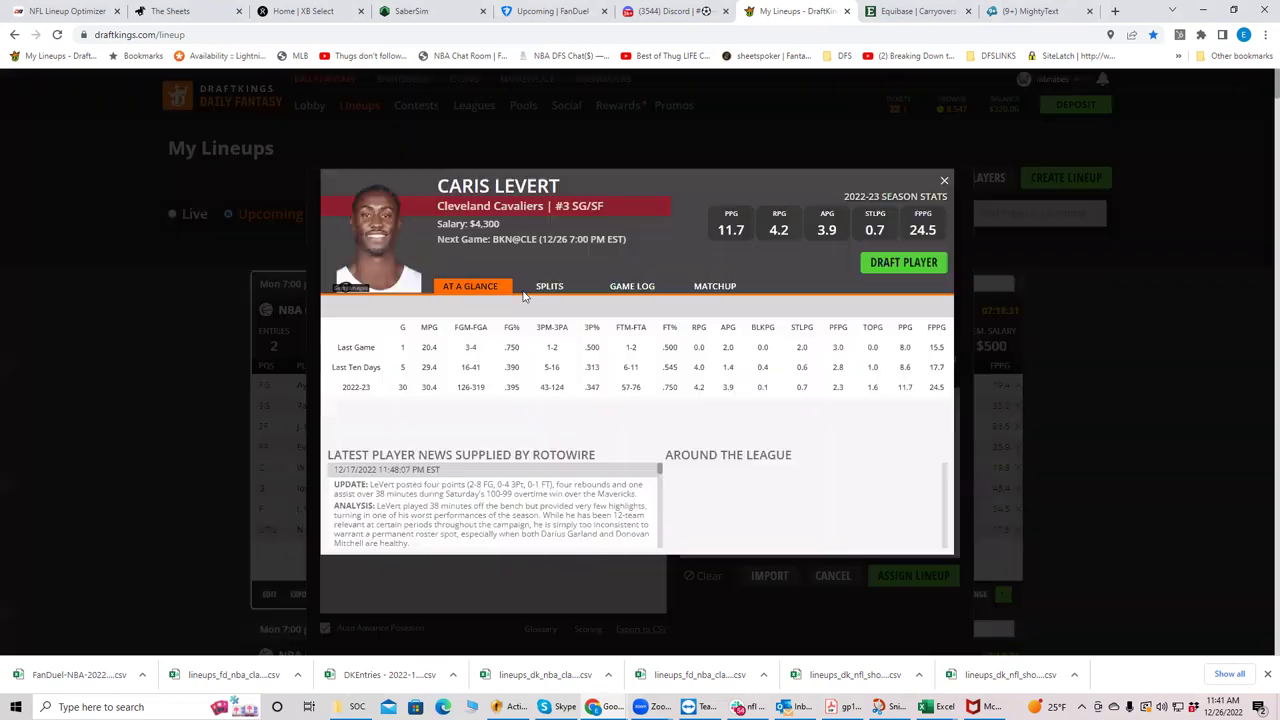
left_click(637, 292)
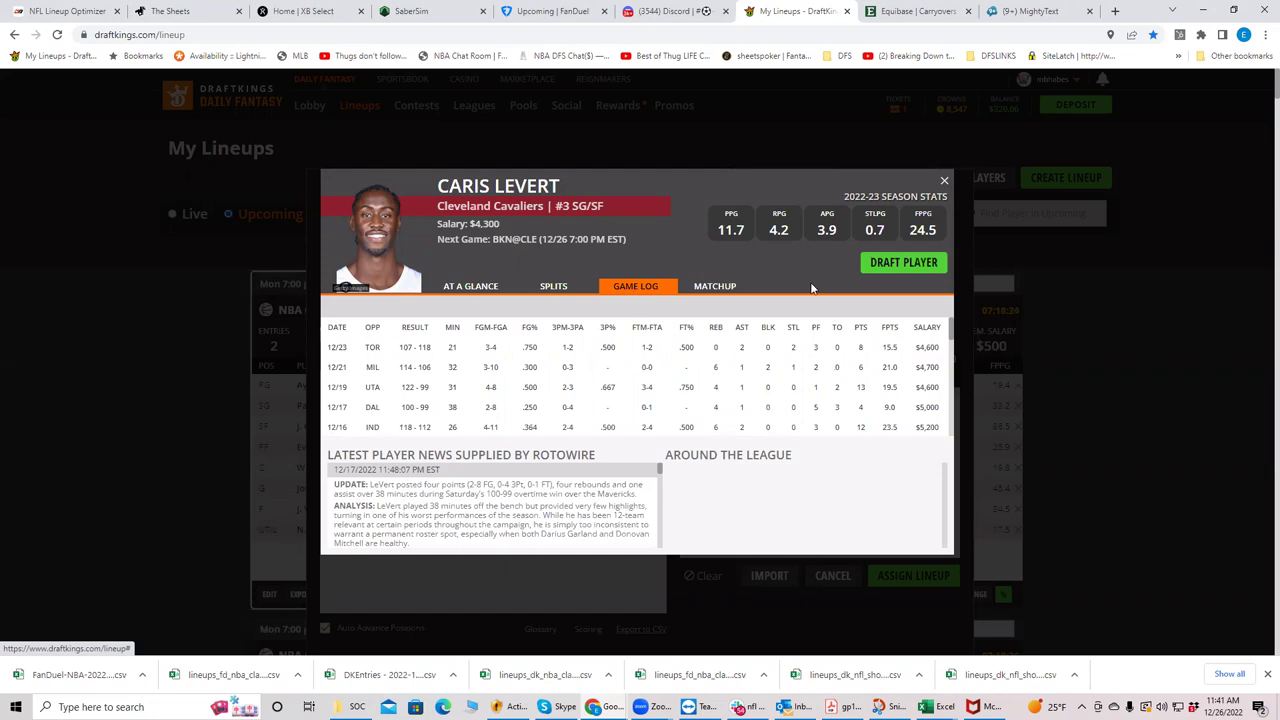
left_click(944, 183)
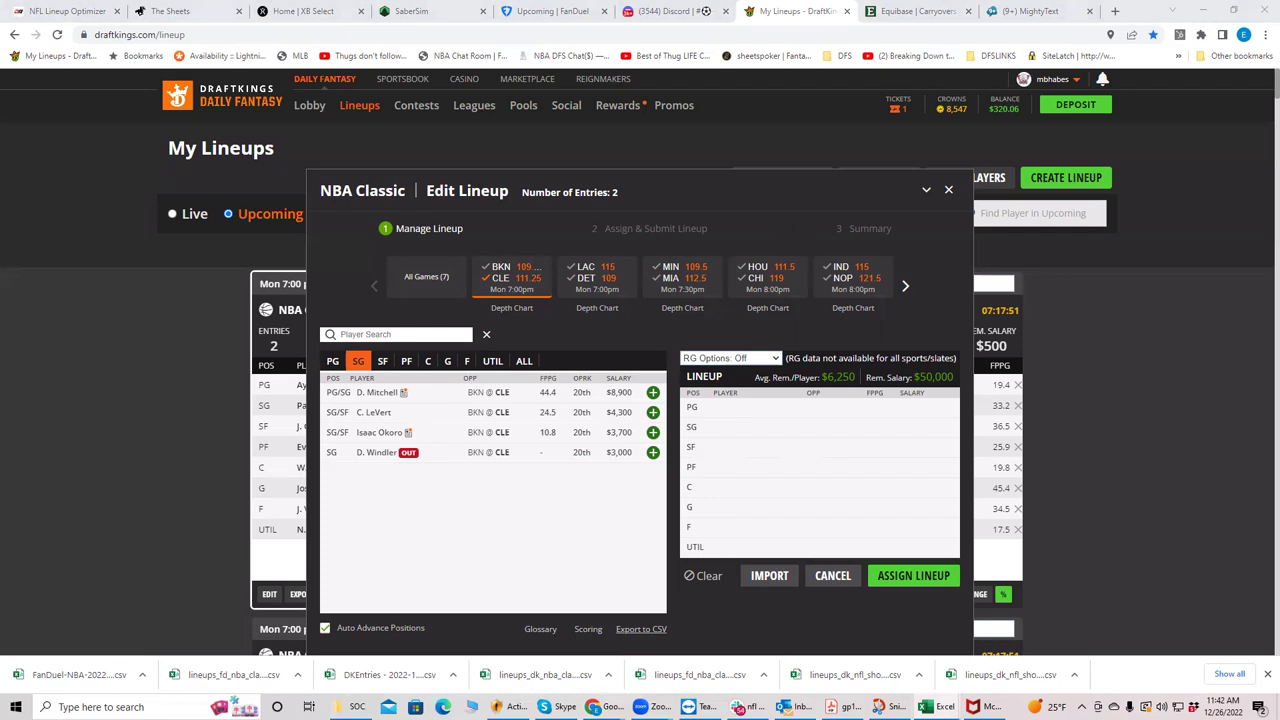
Step: Bring up the NBADK_Proj workbook in Excel again to consult the projections, and return to the lineup editor
key("alt+Tab")
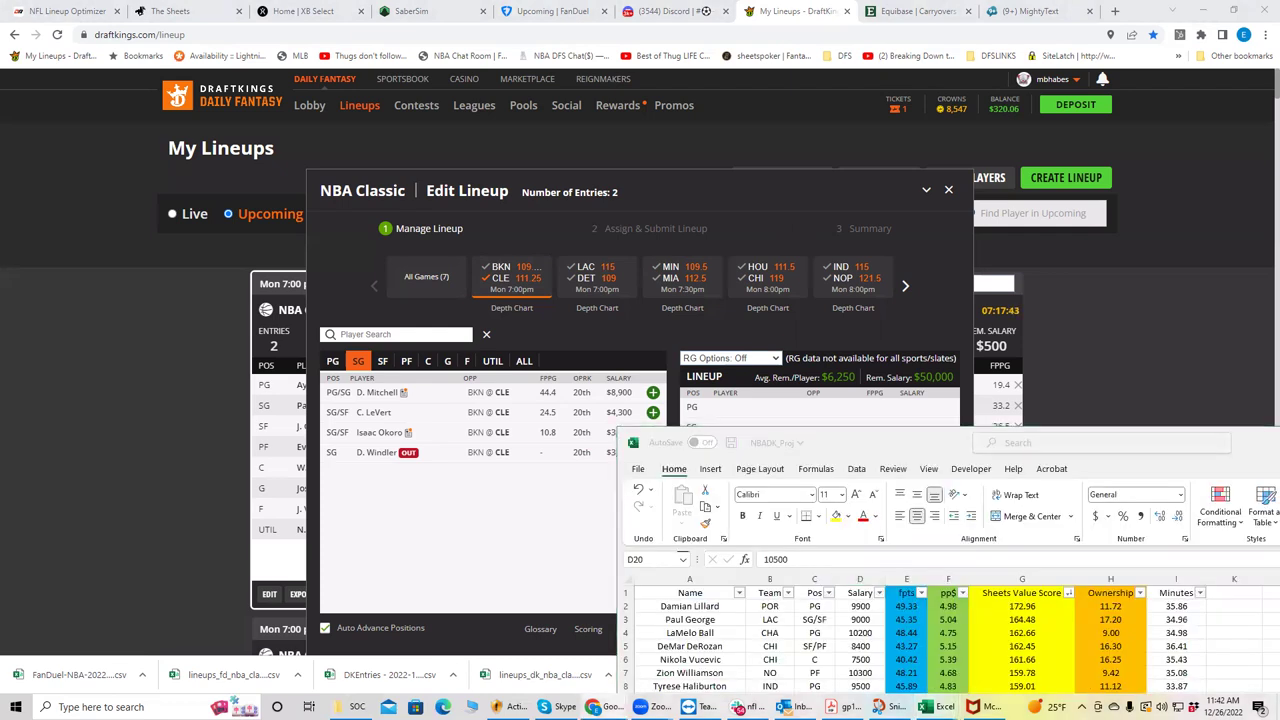
left_click(913, 442)
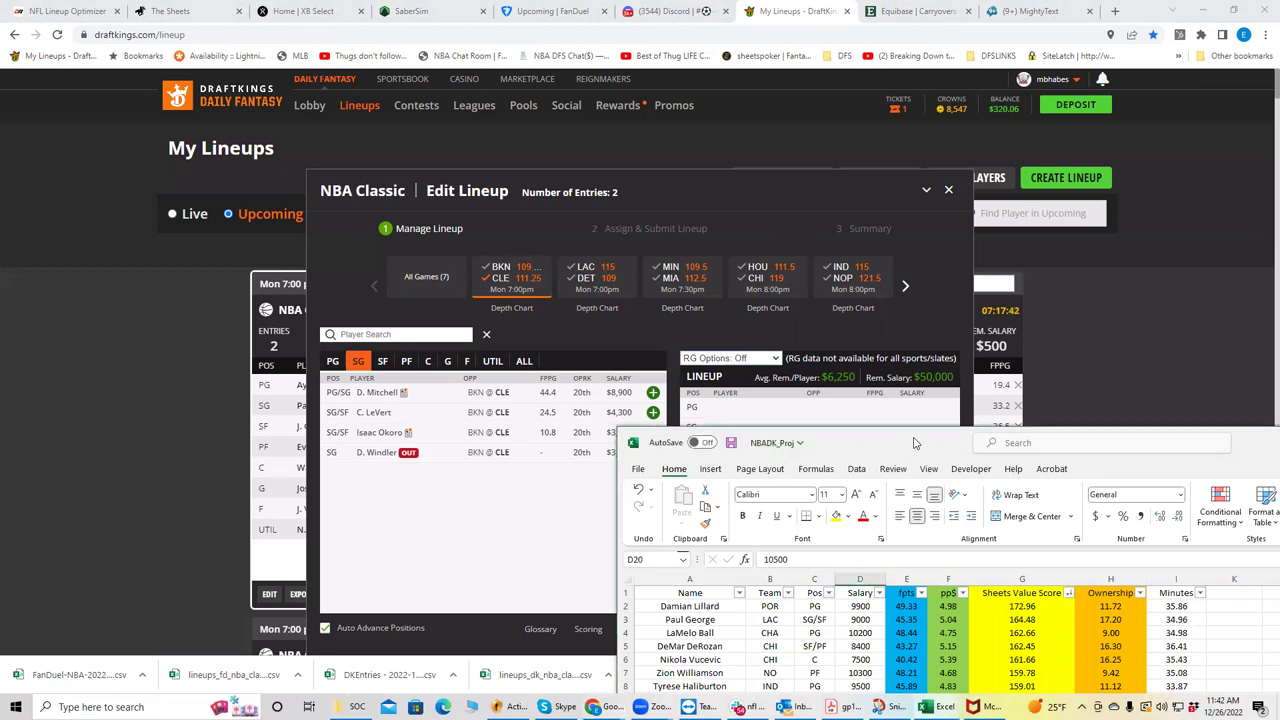
key("alt+Tab")
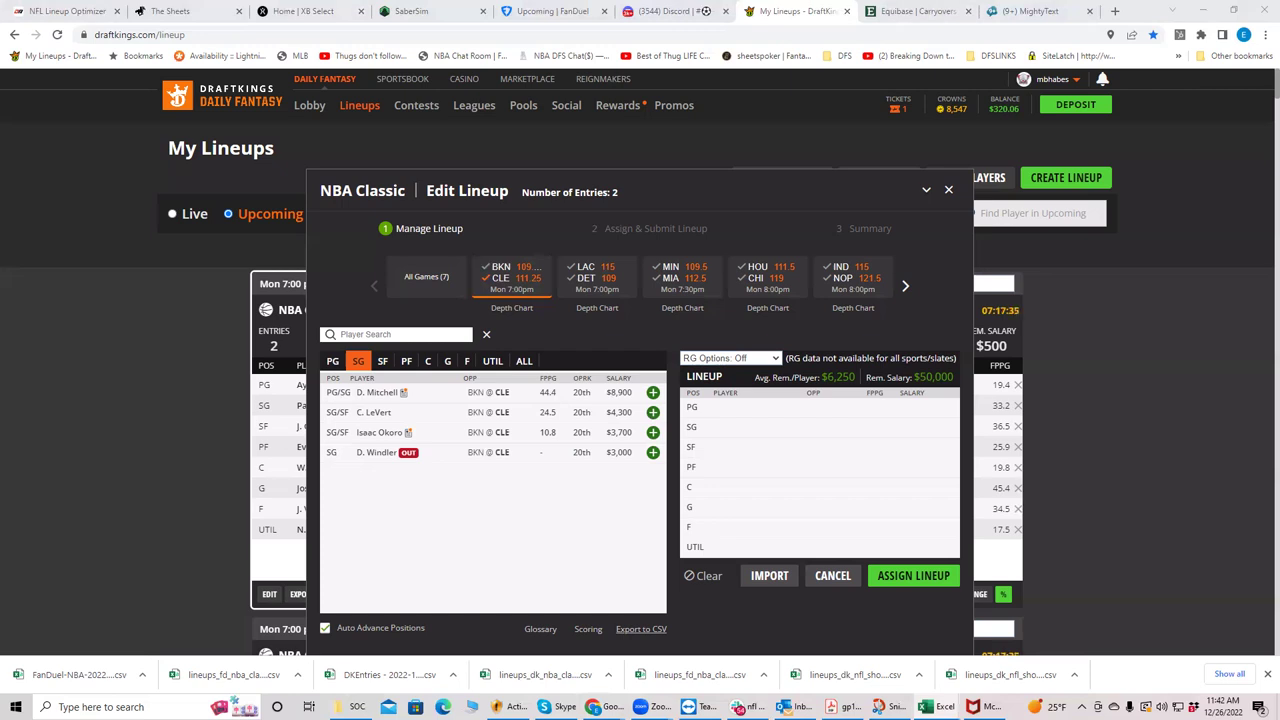
Step: Reopen Caris LeVert's player card, examine minutes, fantasy points and salaries in the game log, and close it
left_click(374, 413)
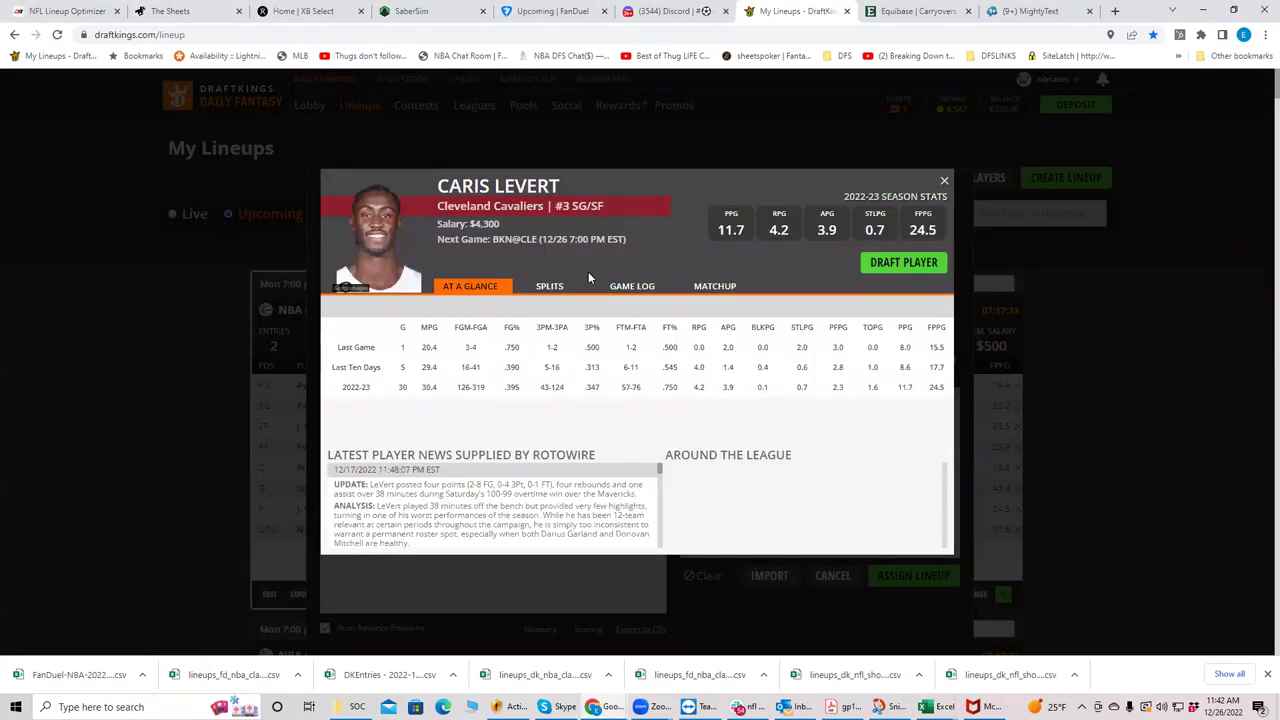
left_click(630, 292)
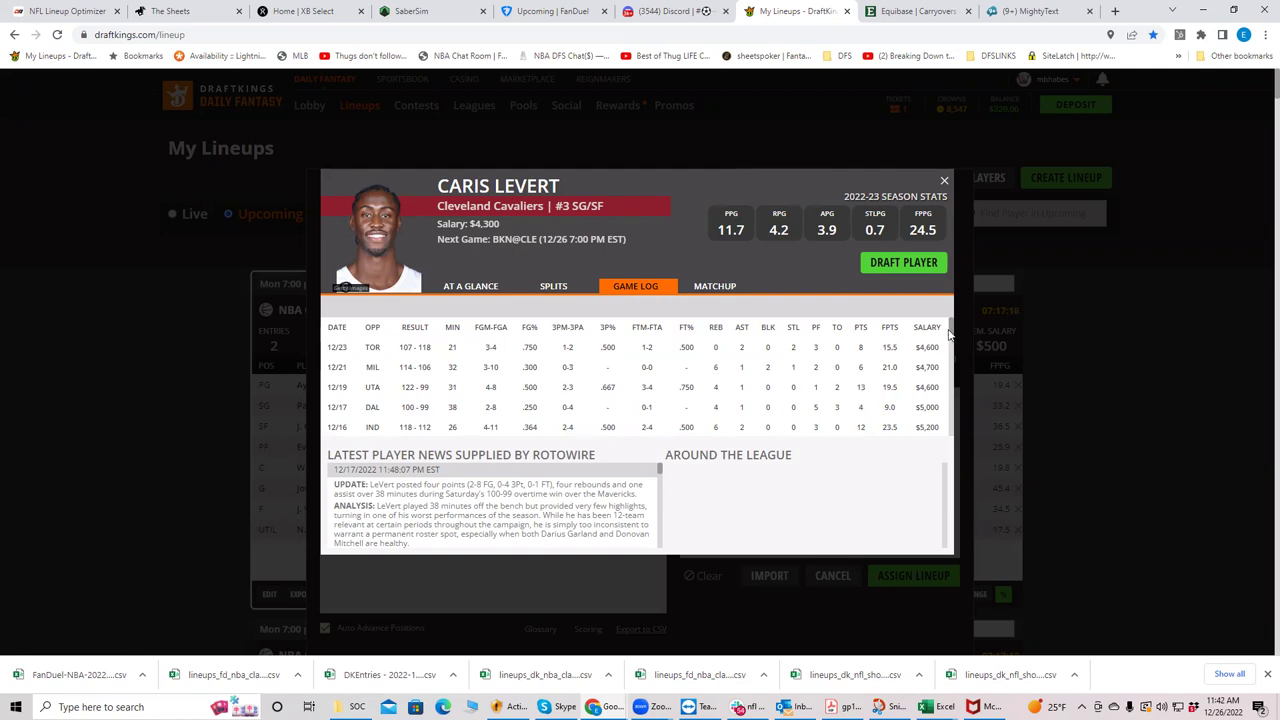
scroll(951, 340, "down", 1)
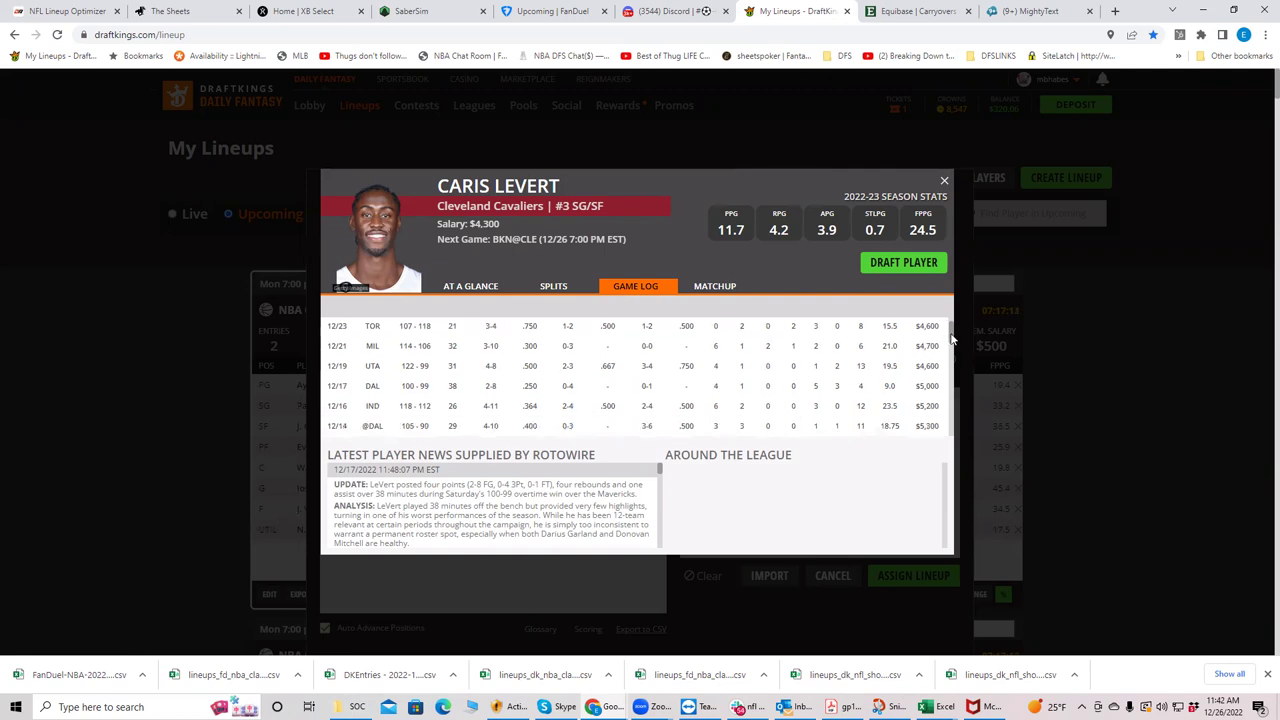
scroll(951, 340, "down", 1)
scroll(951, 340, "up", 1)
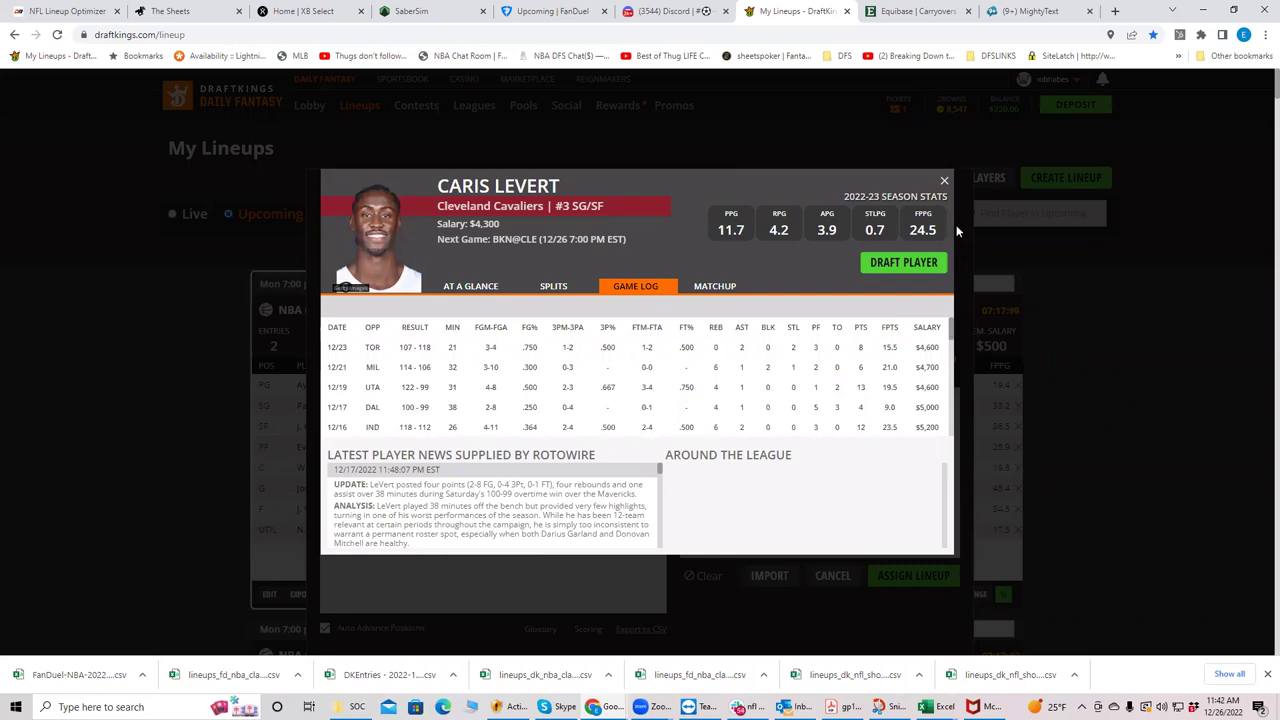
left_click(944, 184)
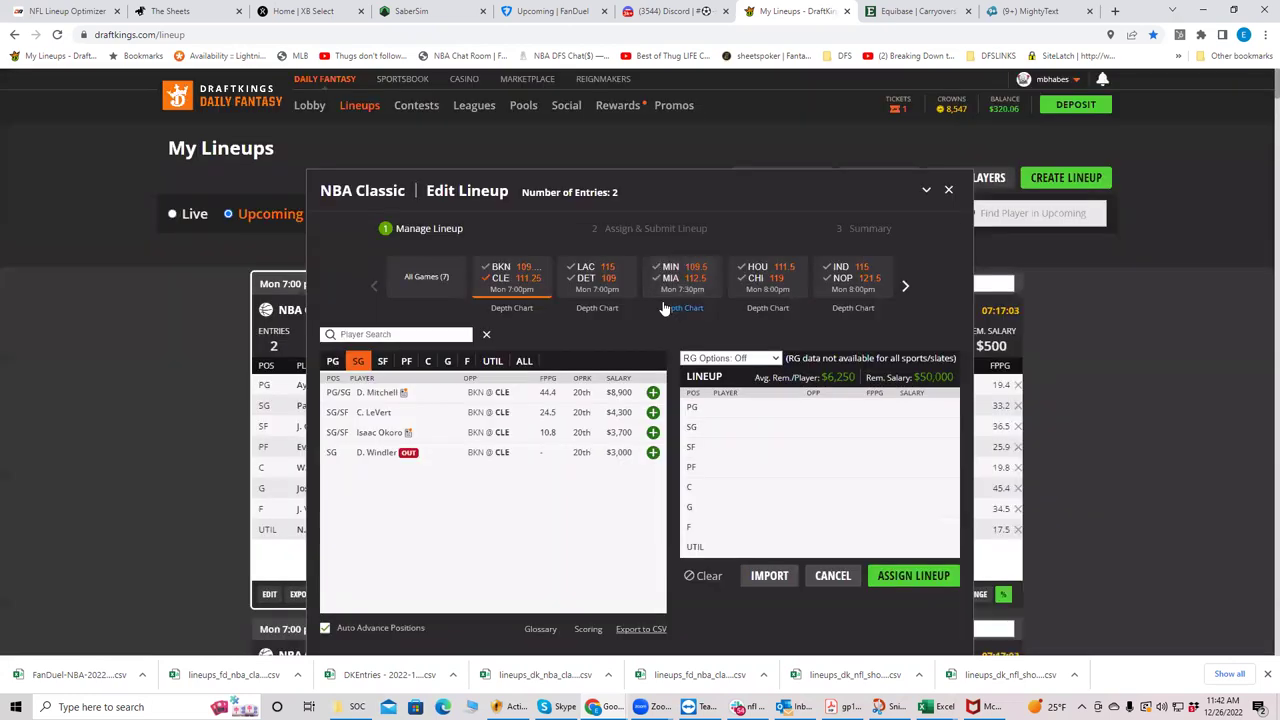
Step: Clear the Cleveland filter to list shooting guards from all games and look through the slate's matchups
left_click(523, 287)
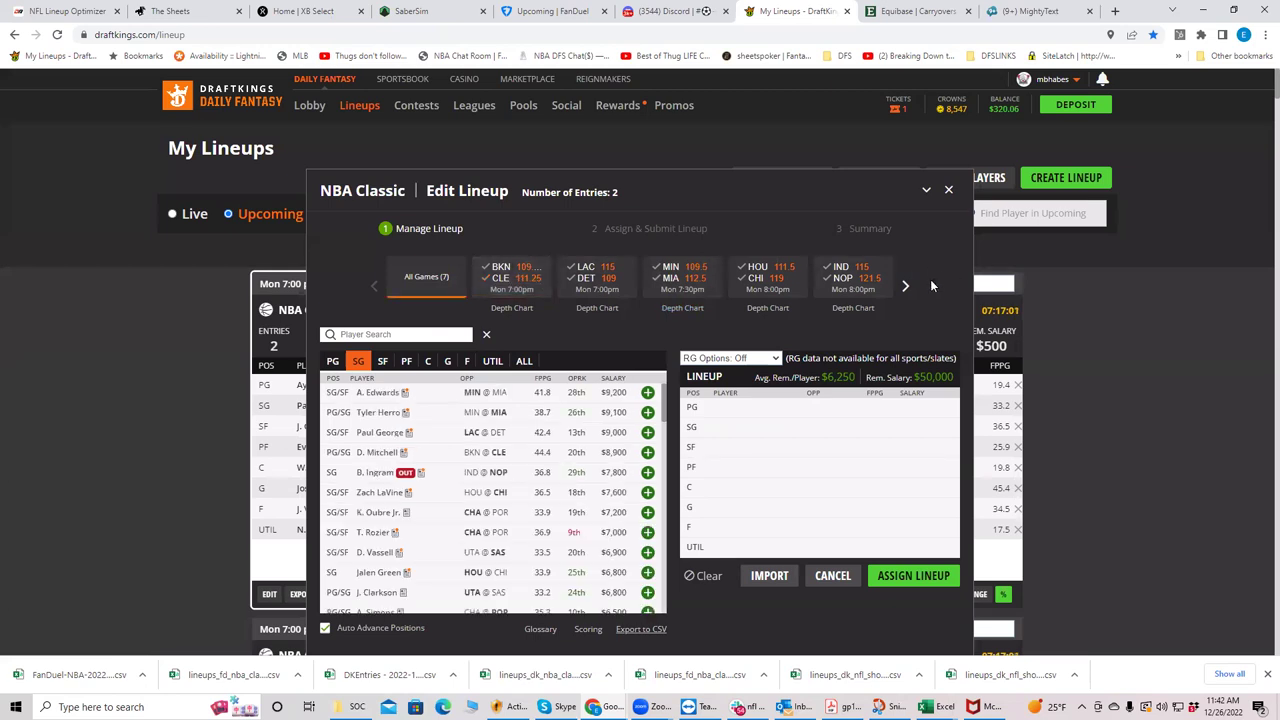
left_click(906, 289)
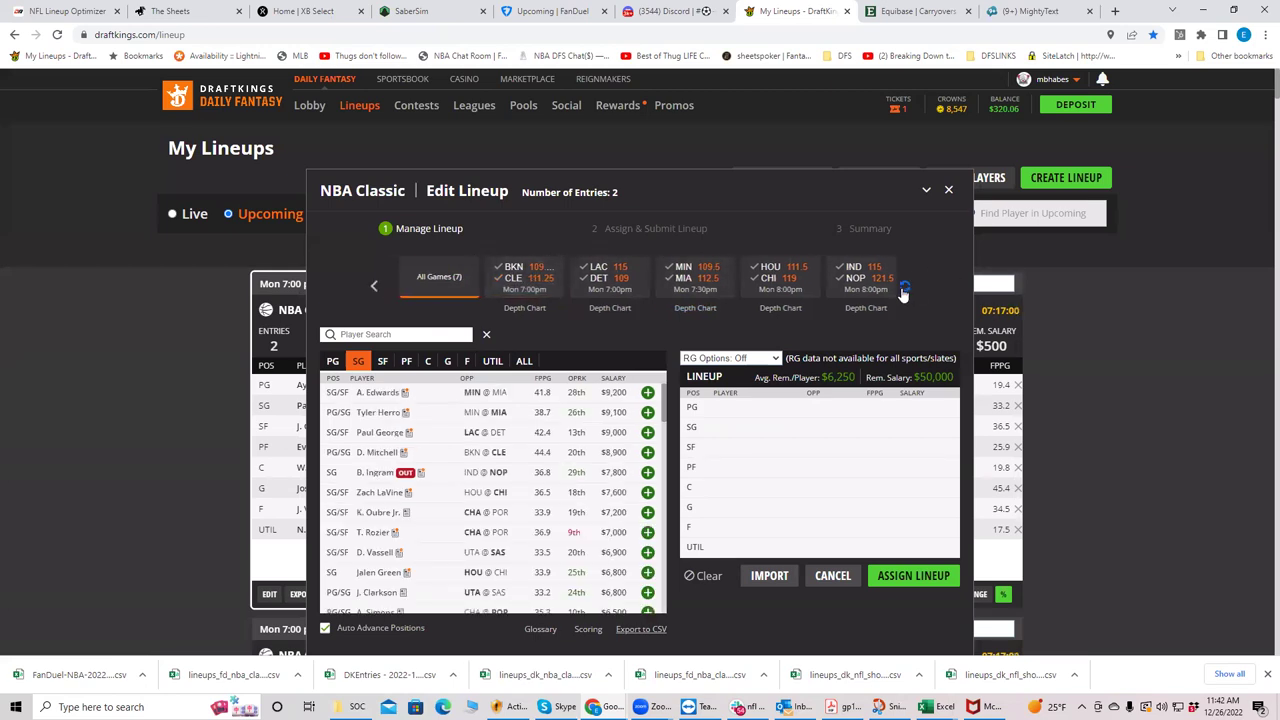
left_click(376, 289)
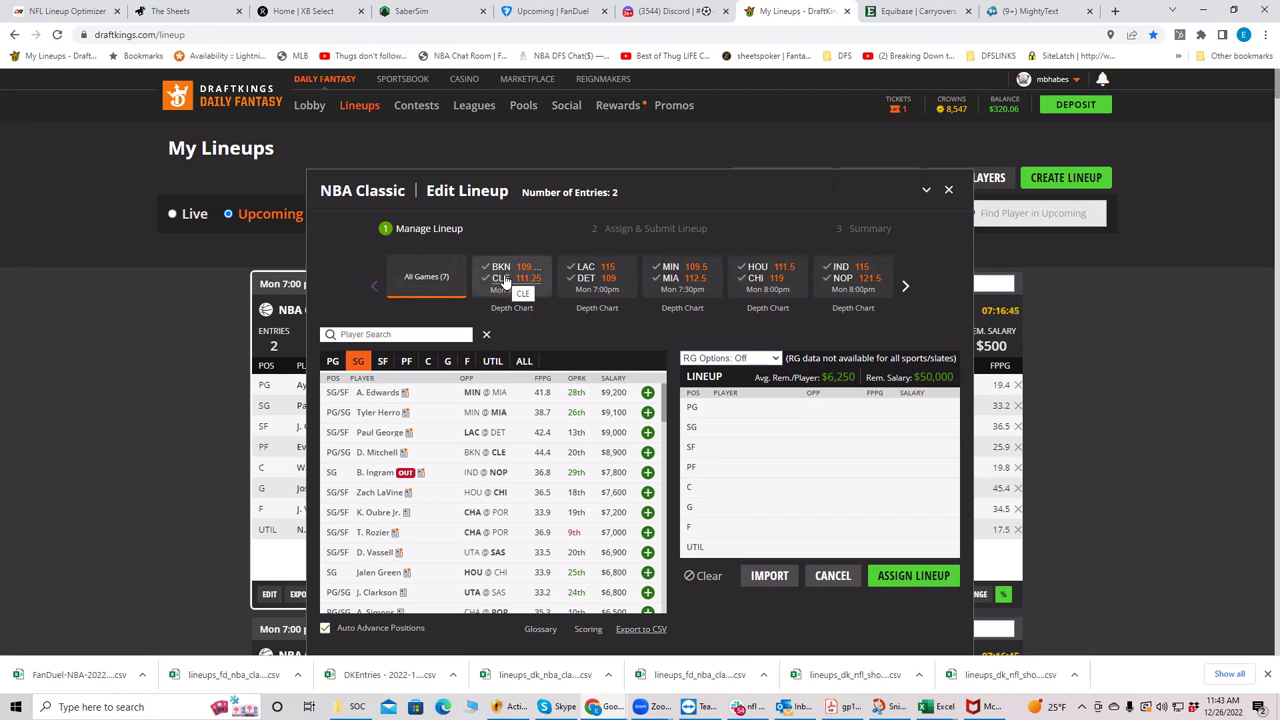
Step: Filter the shooting guards to the LAC–DET game and check them against the NBADK_Proj workbook in Excel
left_click(580, 282)
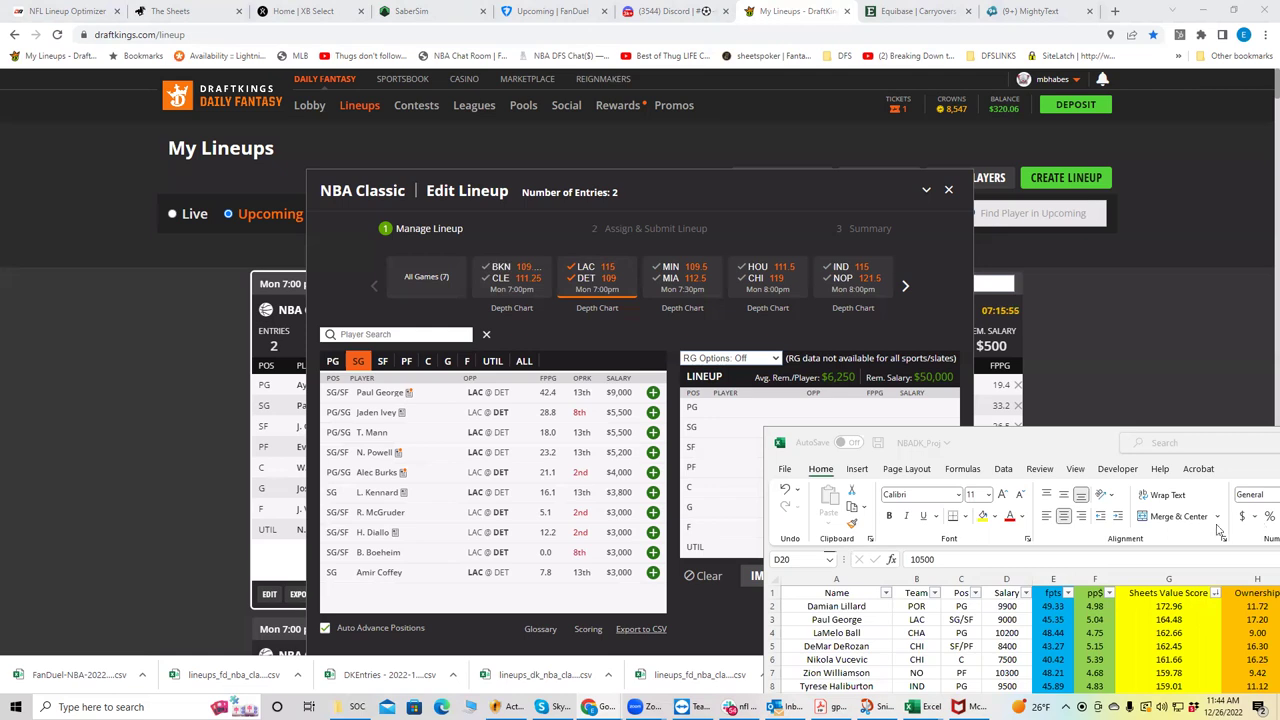
left_click(1050, 446)
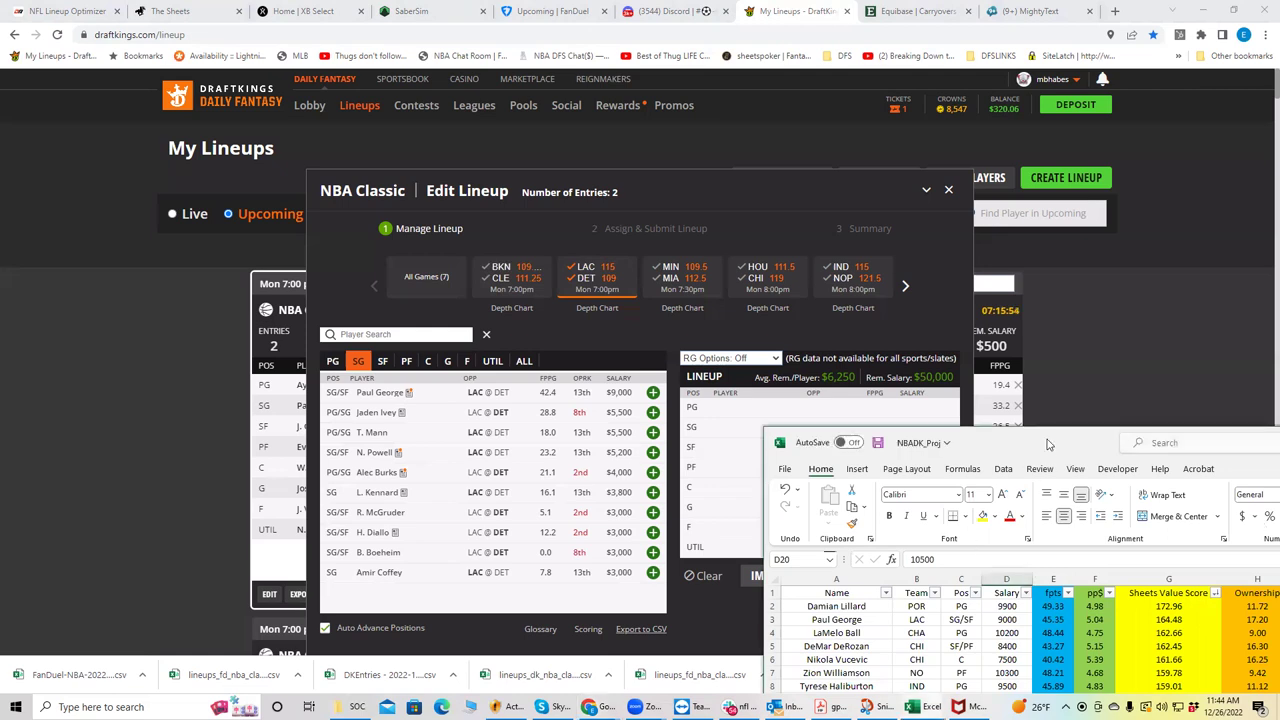
left_click(1105, 420)
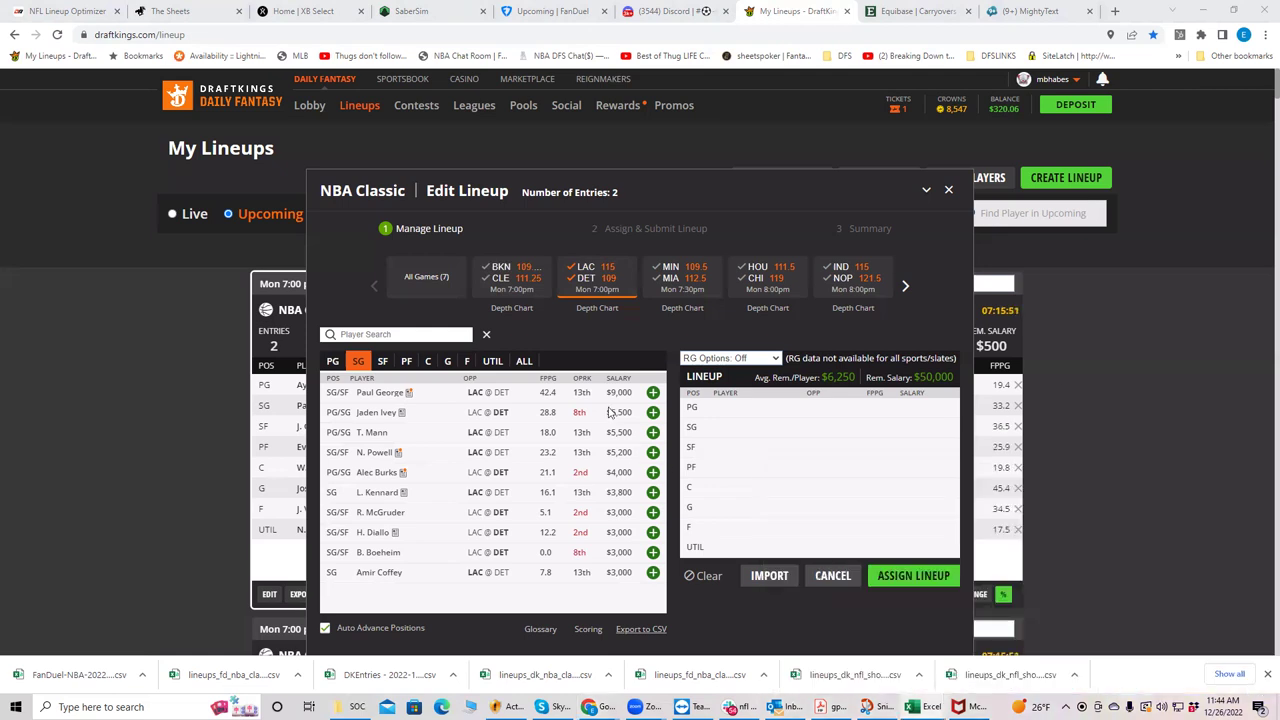
Step: Limit the shooting guard pool to LAC players from the LAC–DET game
left_click(596, 277)
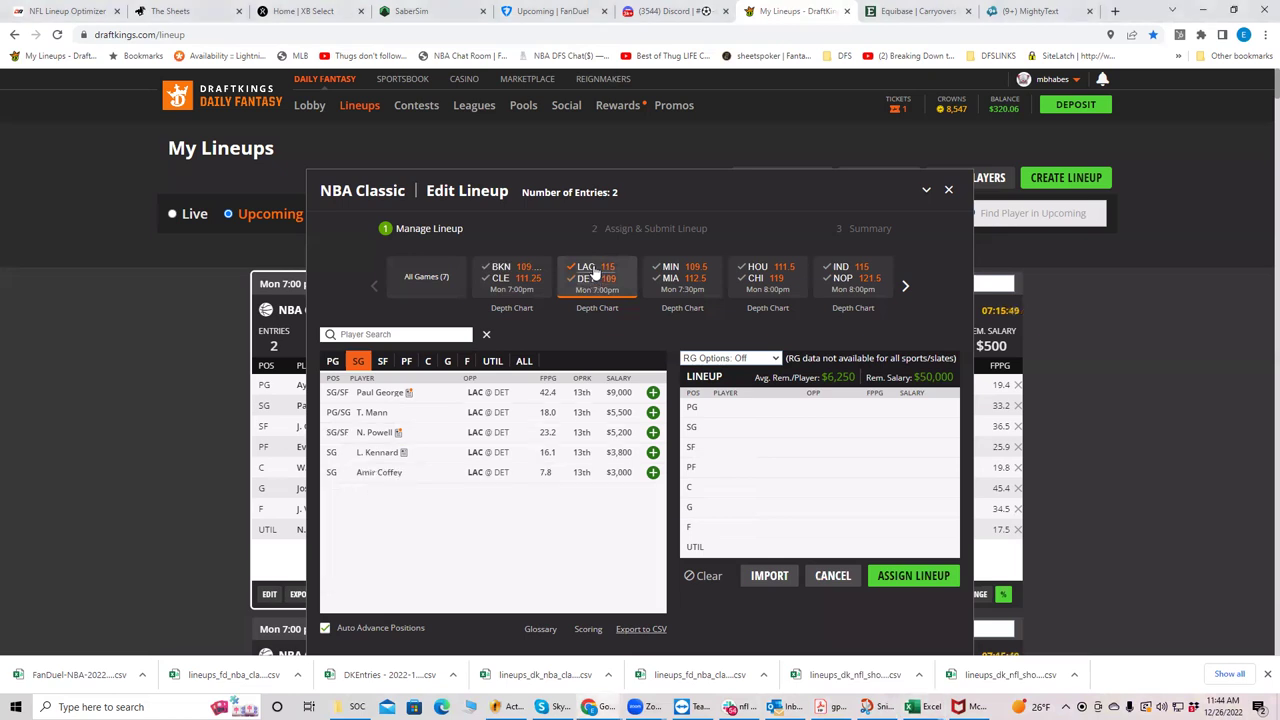
left_click(596, 272)
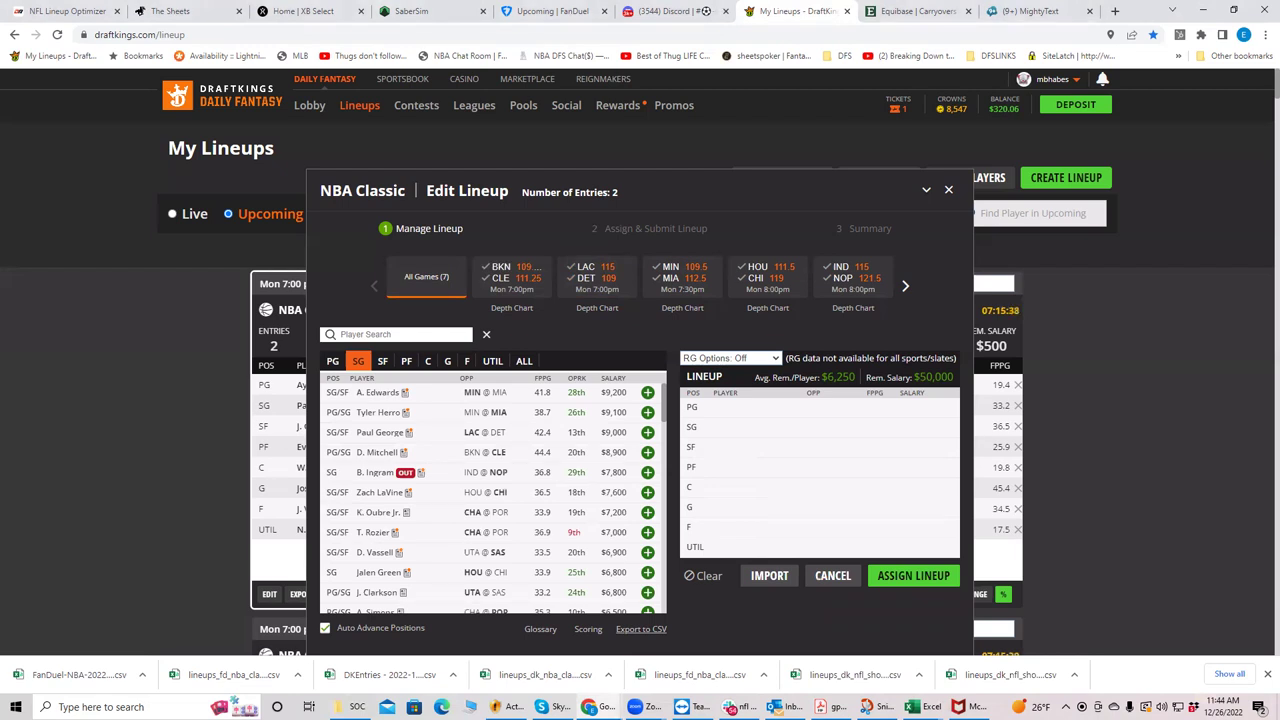
left_click(590, 272)
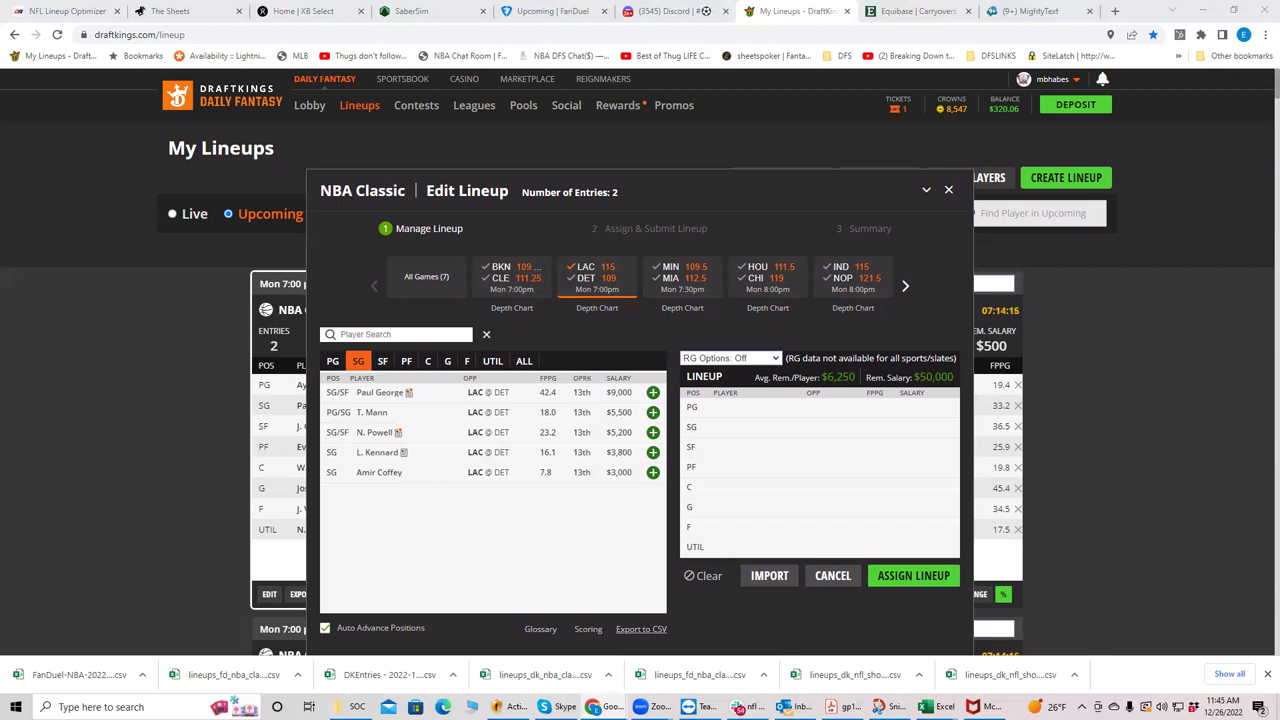
Step: Replace the LAC filter with the MIN–MIA game to view both teams' shooting guards
left_click(580, 277)
left_click(681, 278)
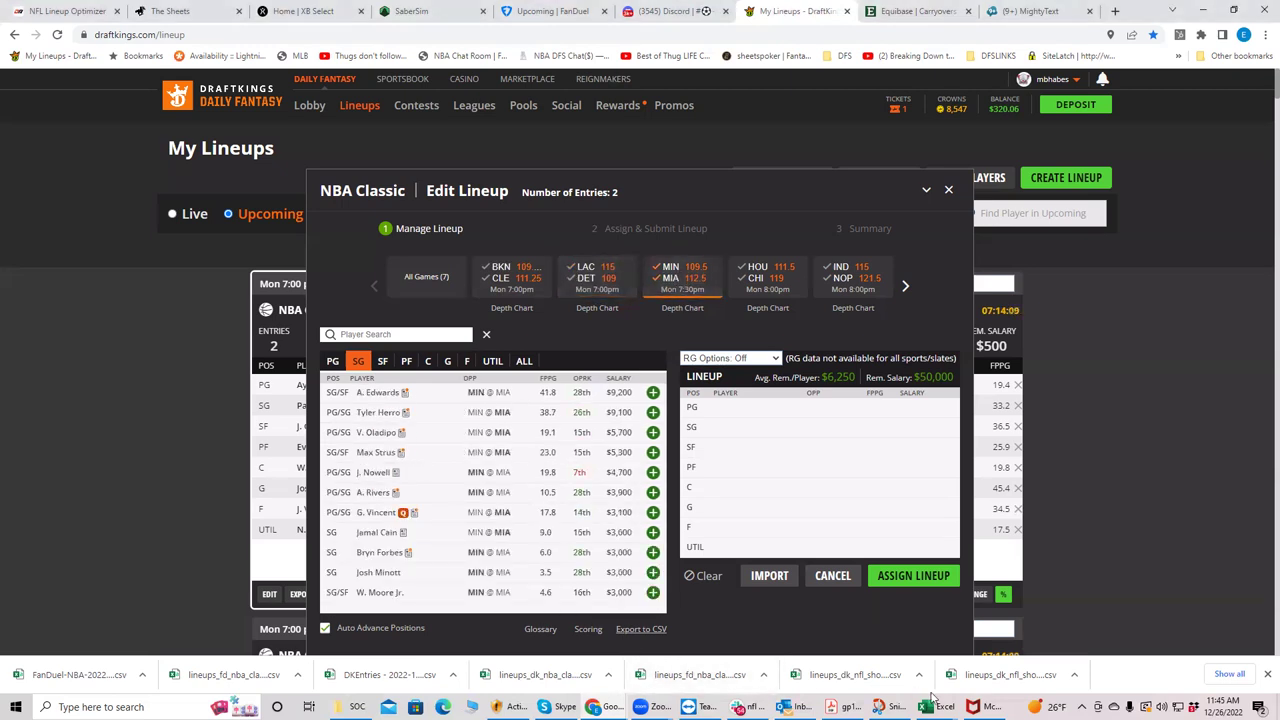
mouse_move(935, 706)
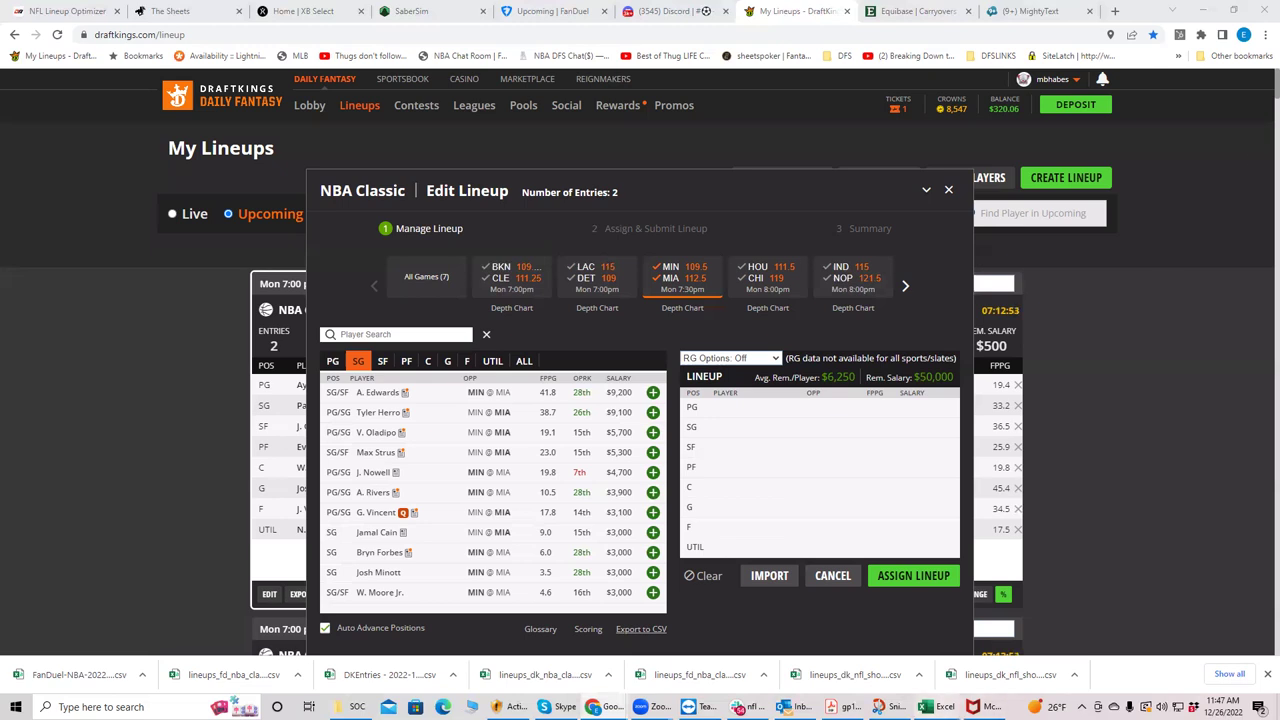
Step: Replace the MIN–MIA filter with Chicago from the HOU–CHI game and look through its shooting guards, small forwards and point guards
left_click(938, 706)
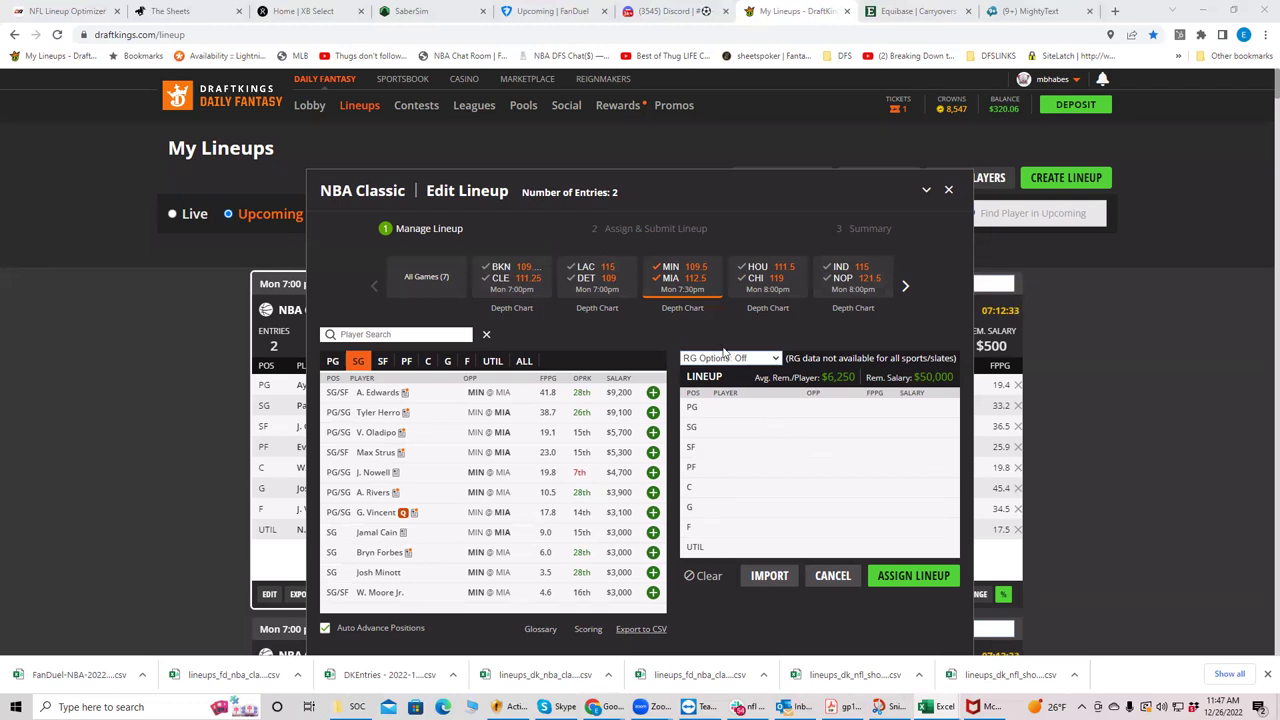
left_click(683, 277)
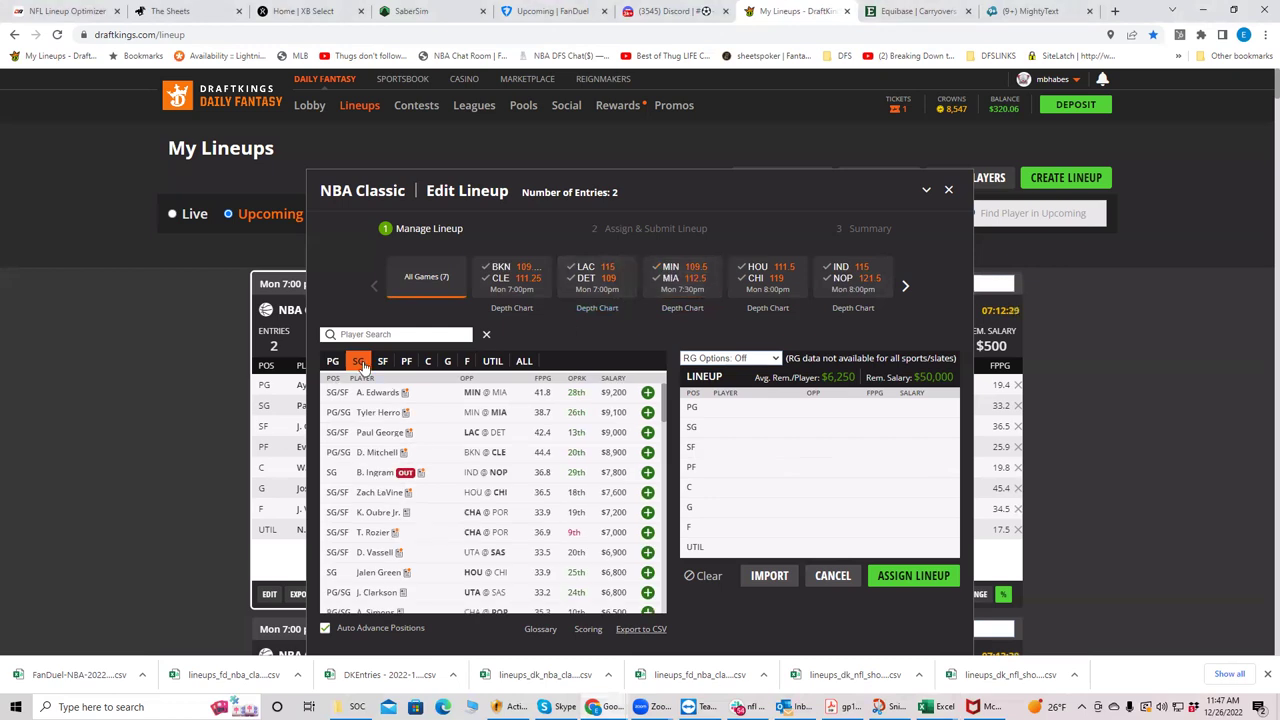
left_click(768, 285)
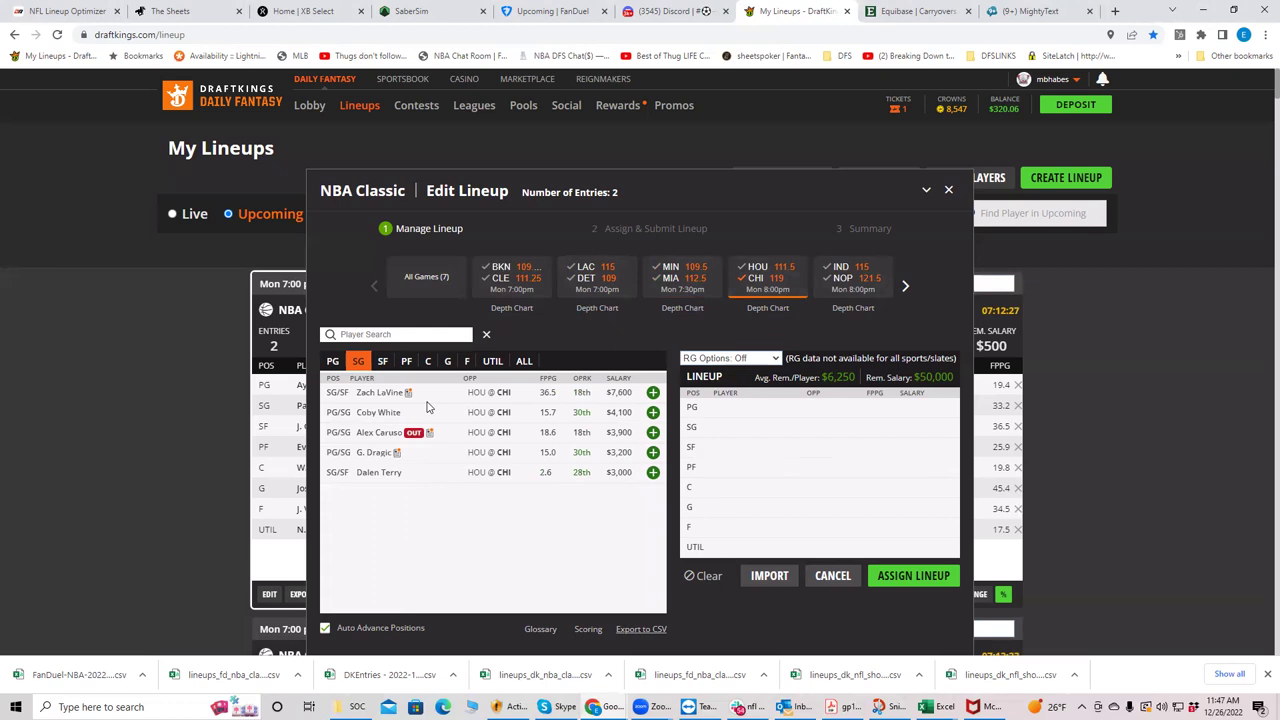
left_click(385, 364)
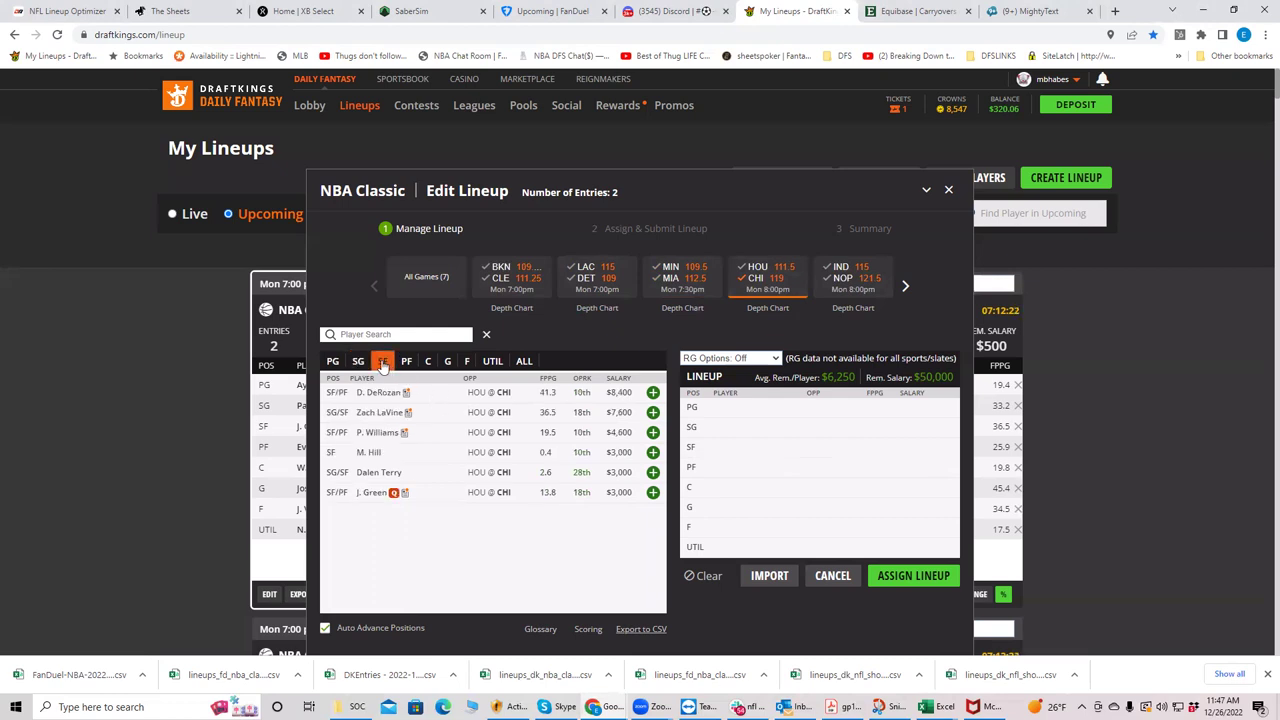
left_click(333, 366)
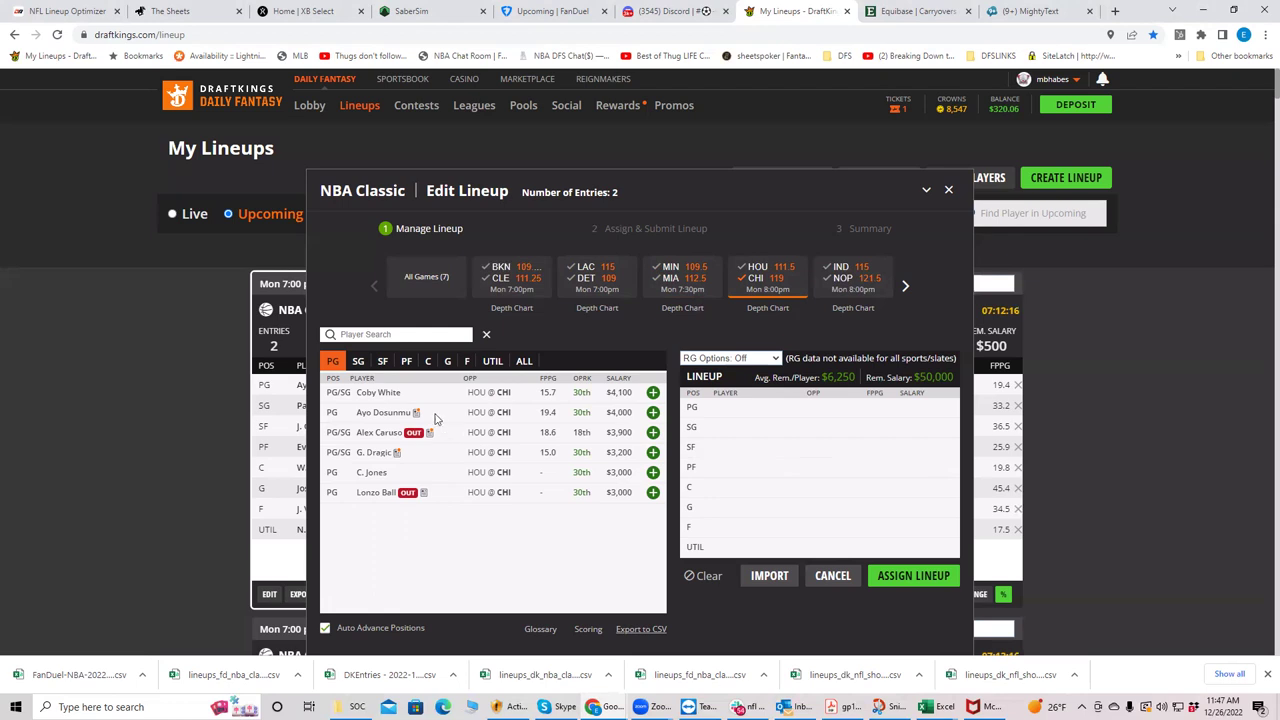
Step: Clear the Chicago filter, consult the NBADK_Proj workbook in Excel, and filter the point guards to the IND–NOP game
left_click(752, 283)
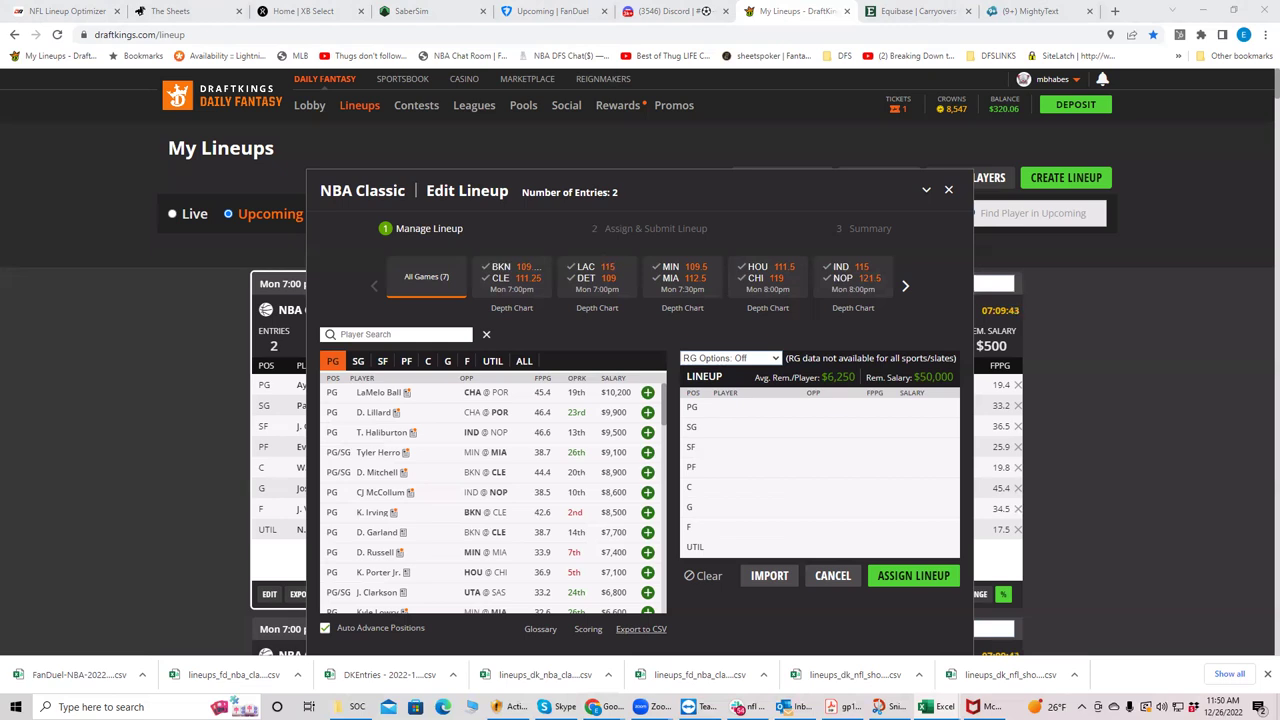
left_click(940, 706)
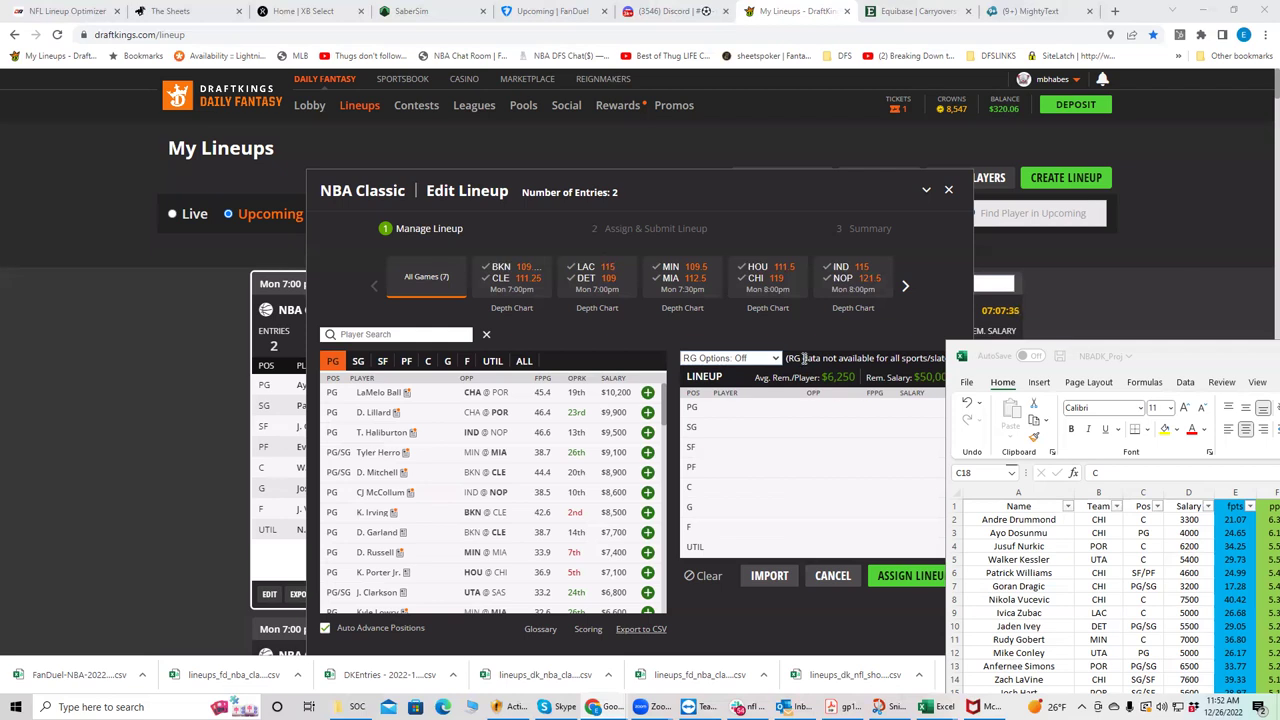
left_click(848, 287)
left_click(848, 285)
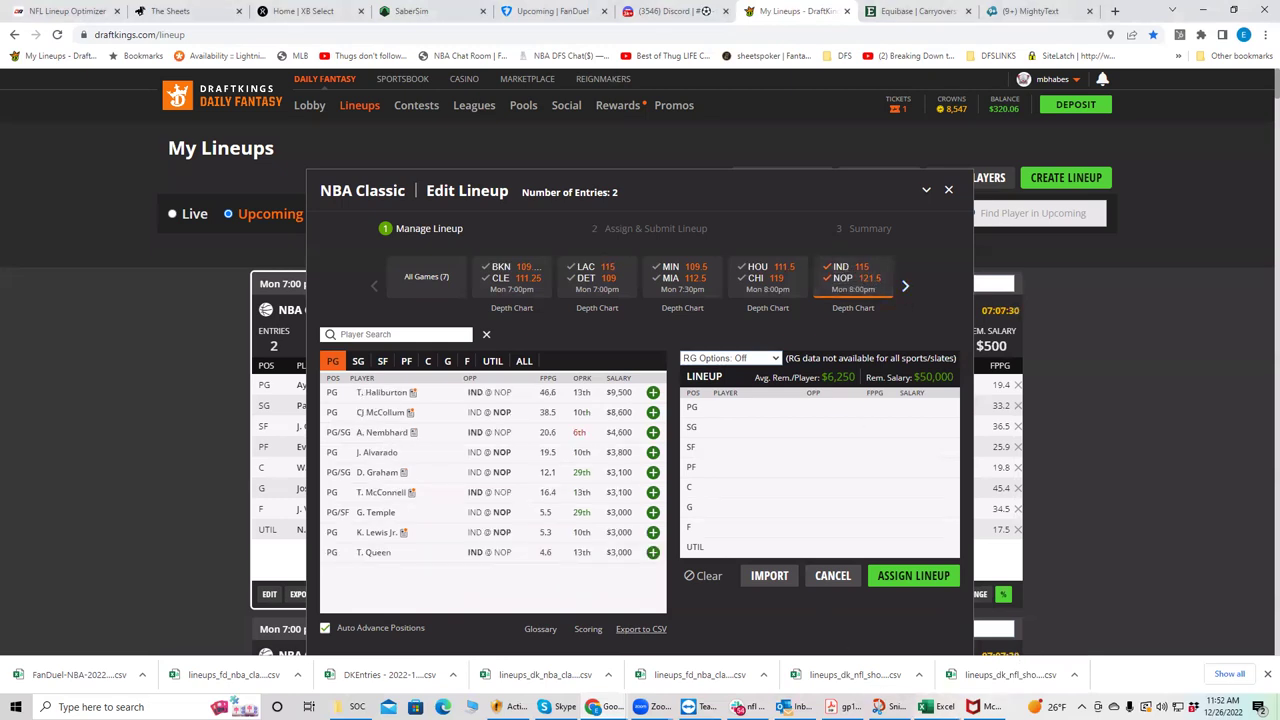
Step: Check the IND–NOP players against the NBADK_Proj workbook in Excel and return to the DraftKings lineup editor
mouse_move(932, 707)
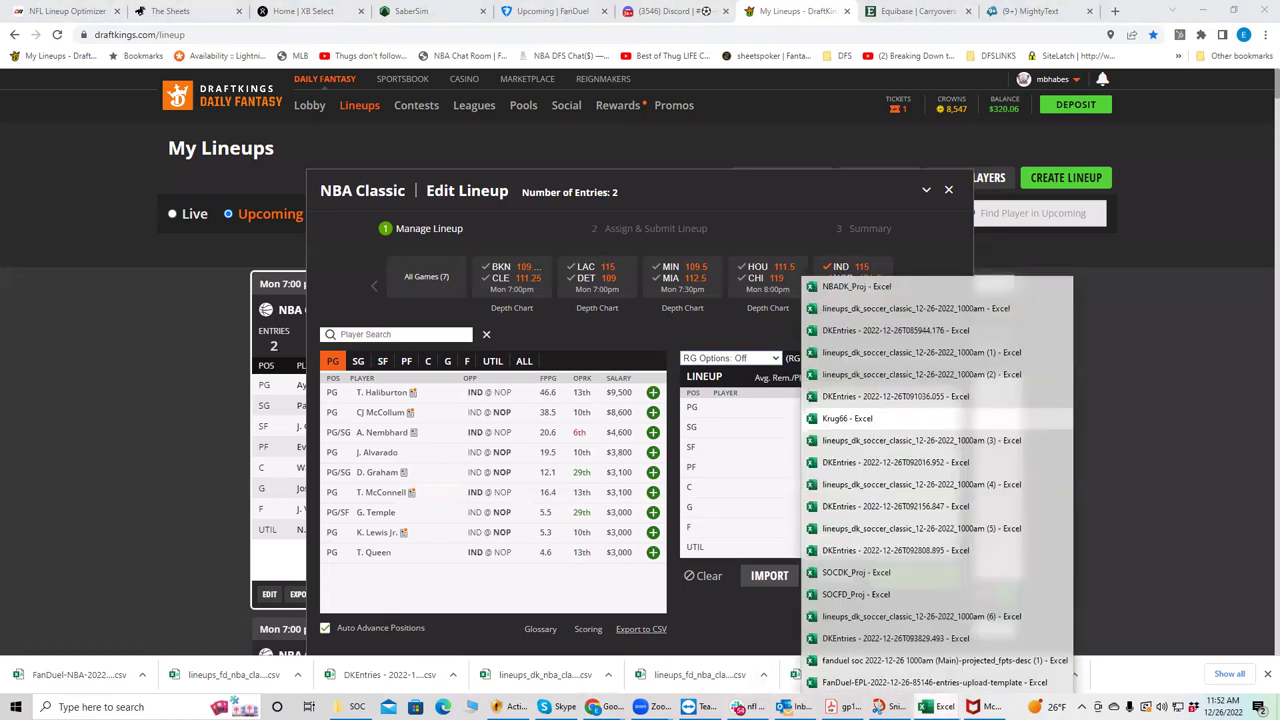
left_click(885, 290)
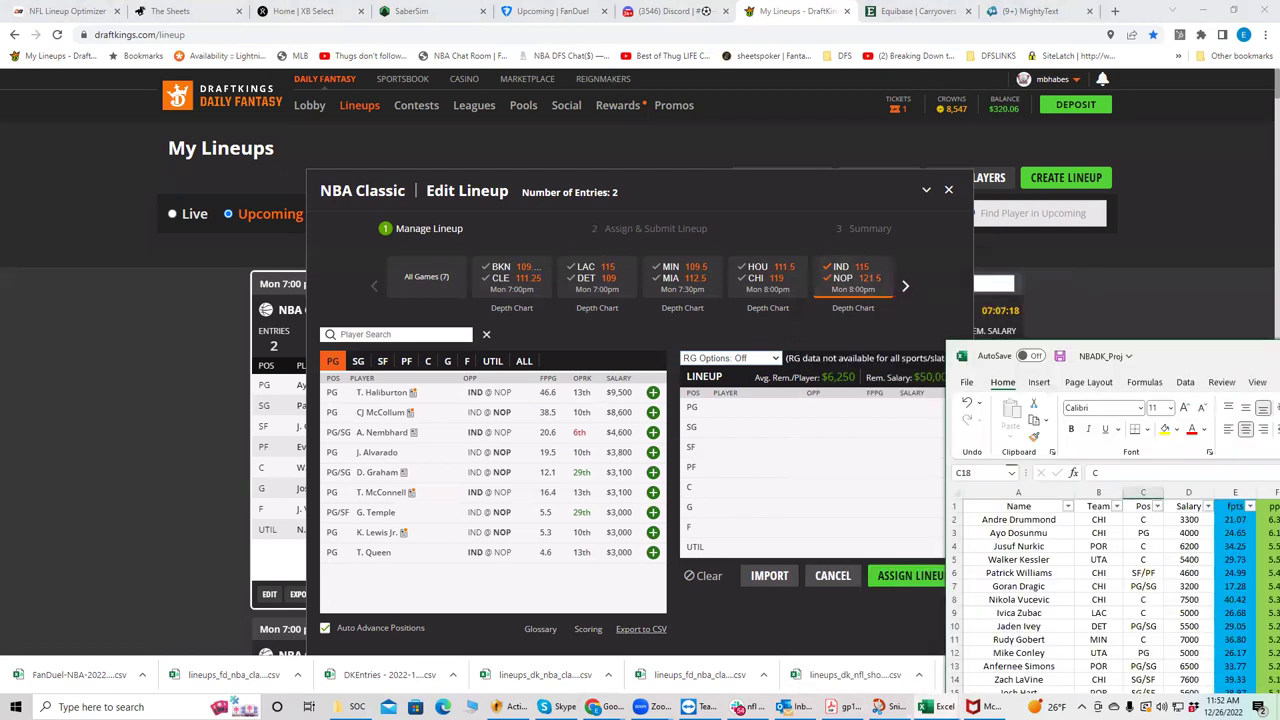
left_click_drag(1000, 356, 1258, 342)
key("alt+Tab")
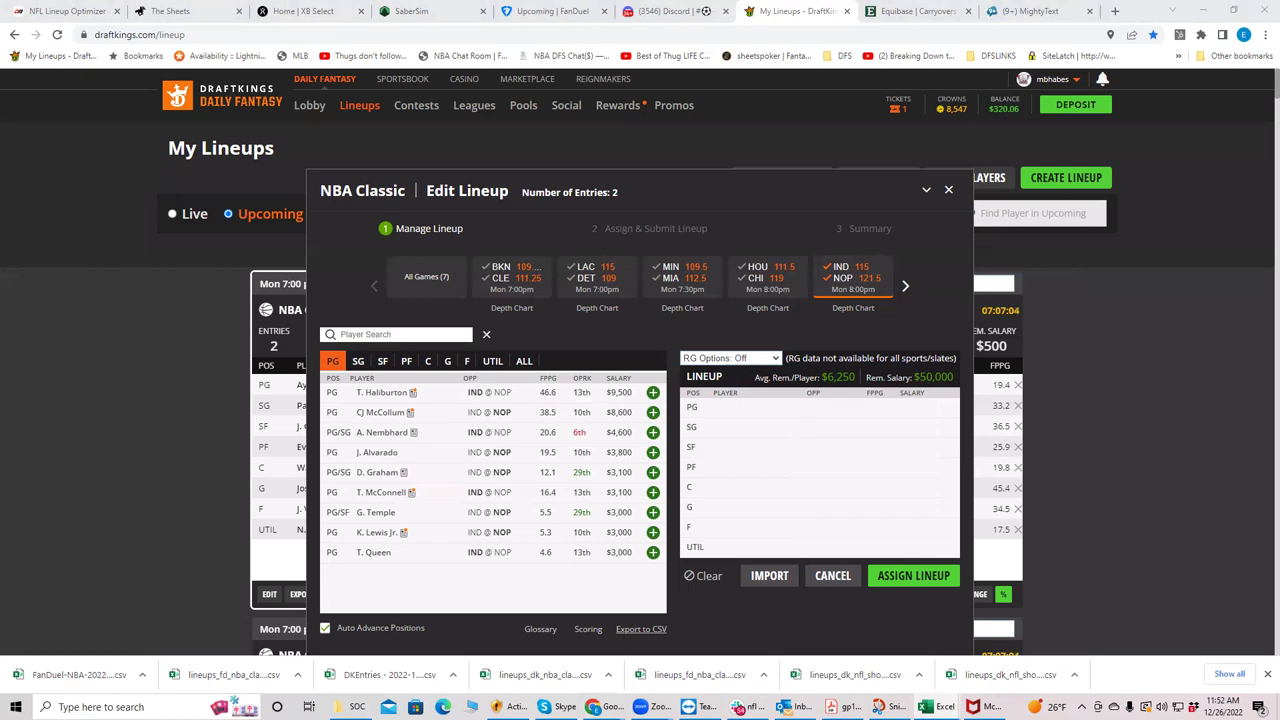
Step: Limit the IND–NOP pool to New Orleans and look through its shooting guards, small forwards, power forwards and centers
left_click(843, 268)
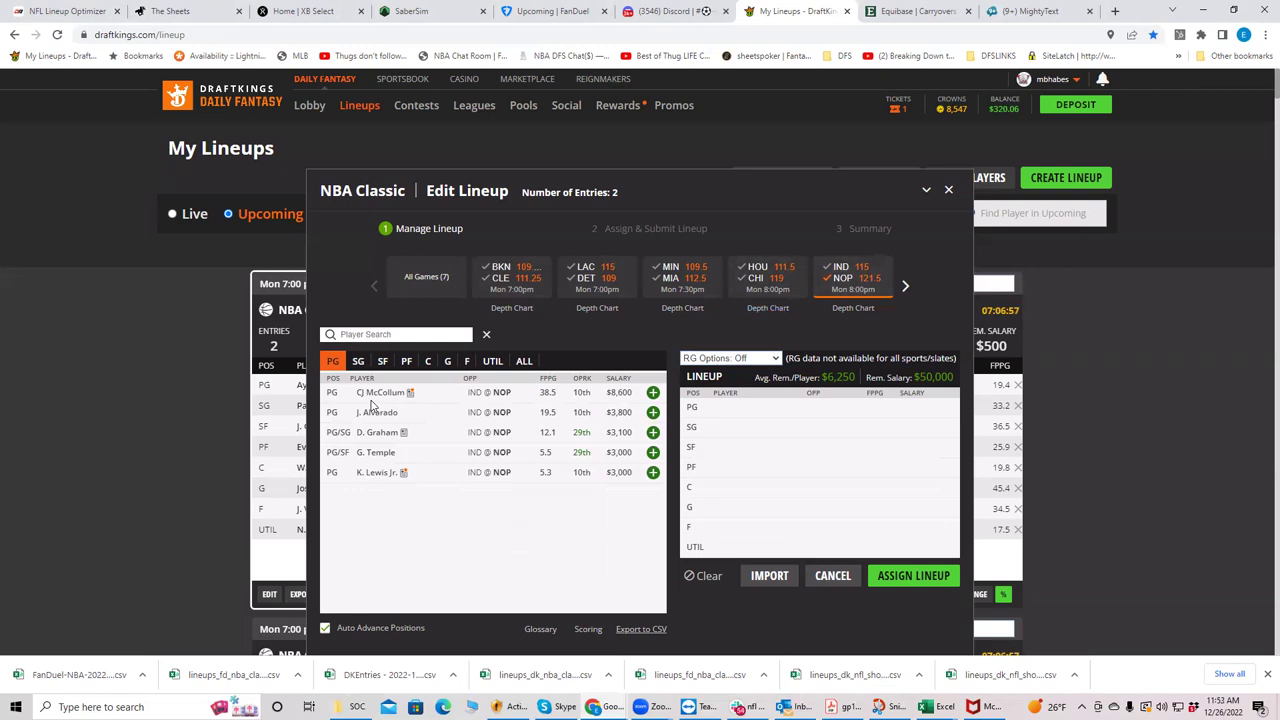
left_click(362, 366)
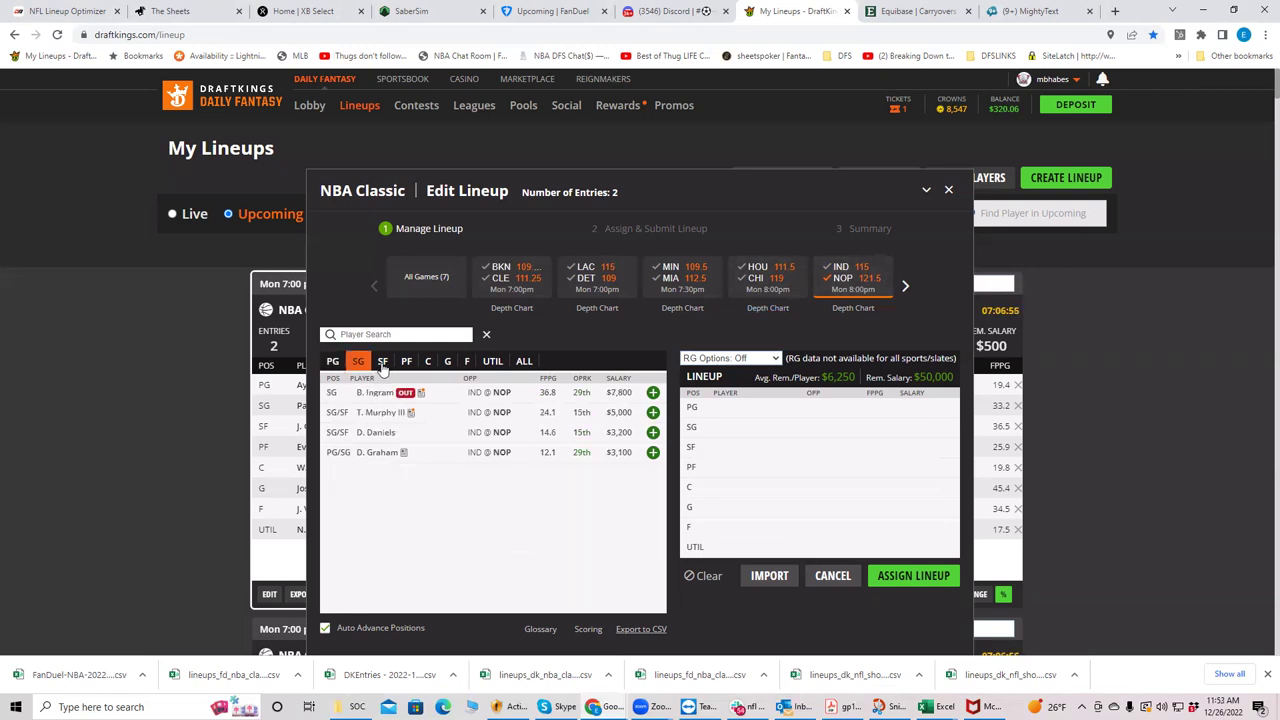
left_click(383, 364)
left_click(406, 363)
left_click(429, 362)
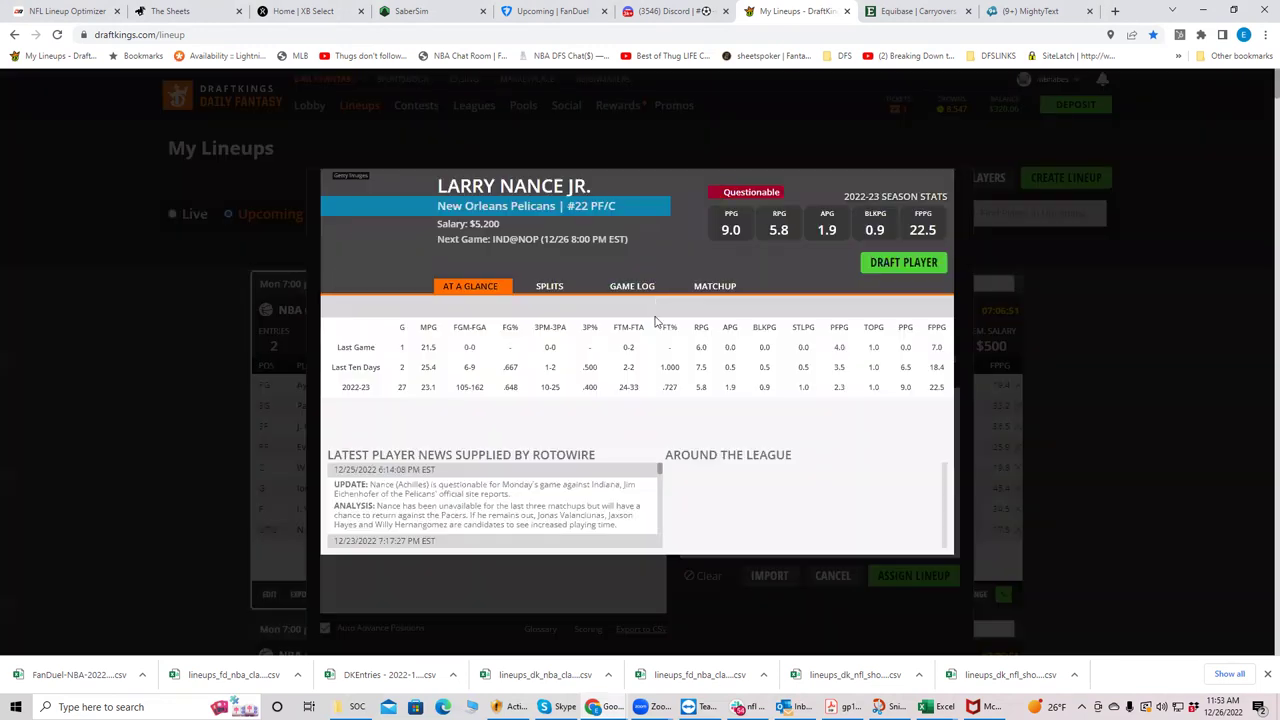
Step: Review Larry Nance Jr.'s game log from the New Orleans center list and close his player card
left_click(379, 413)
left_click(641, 287)
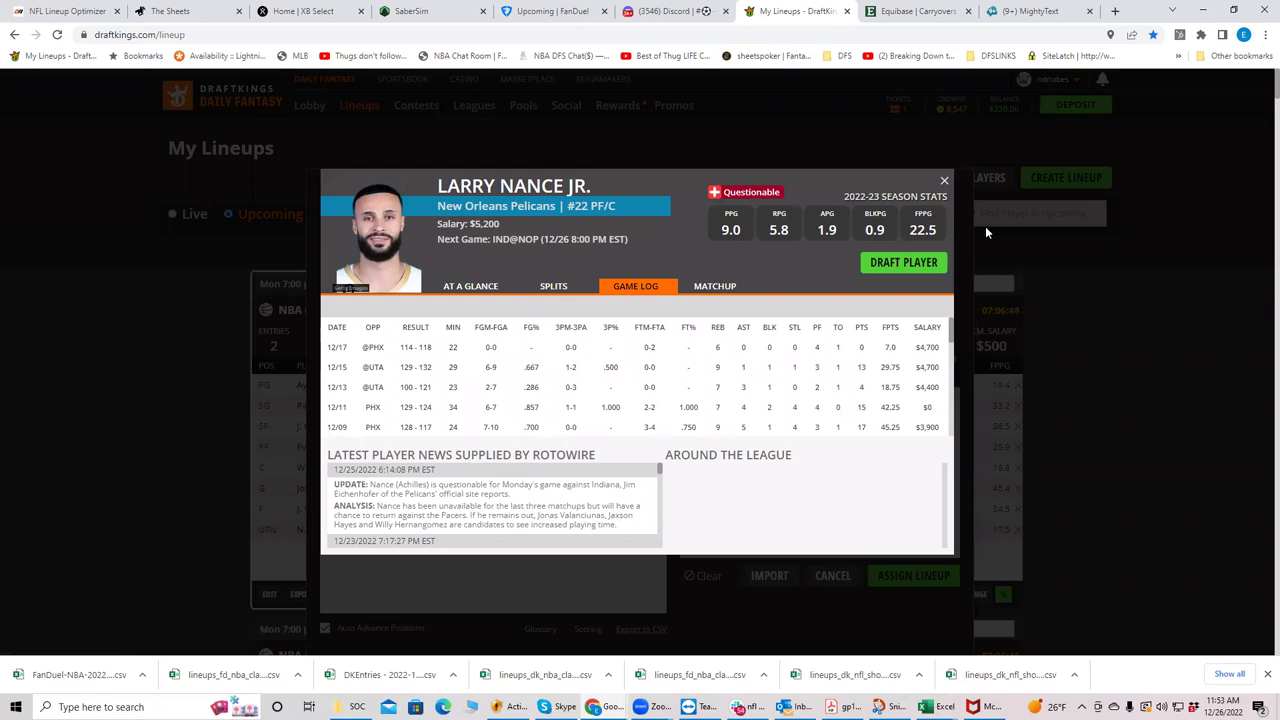
left_click(944, 181)
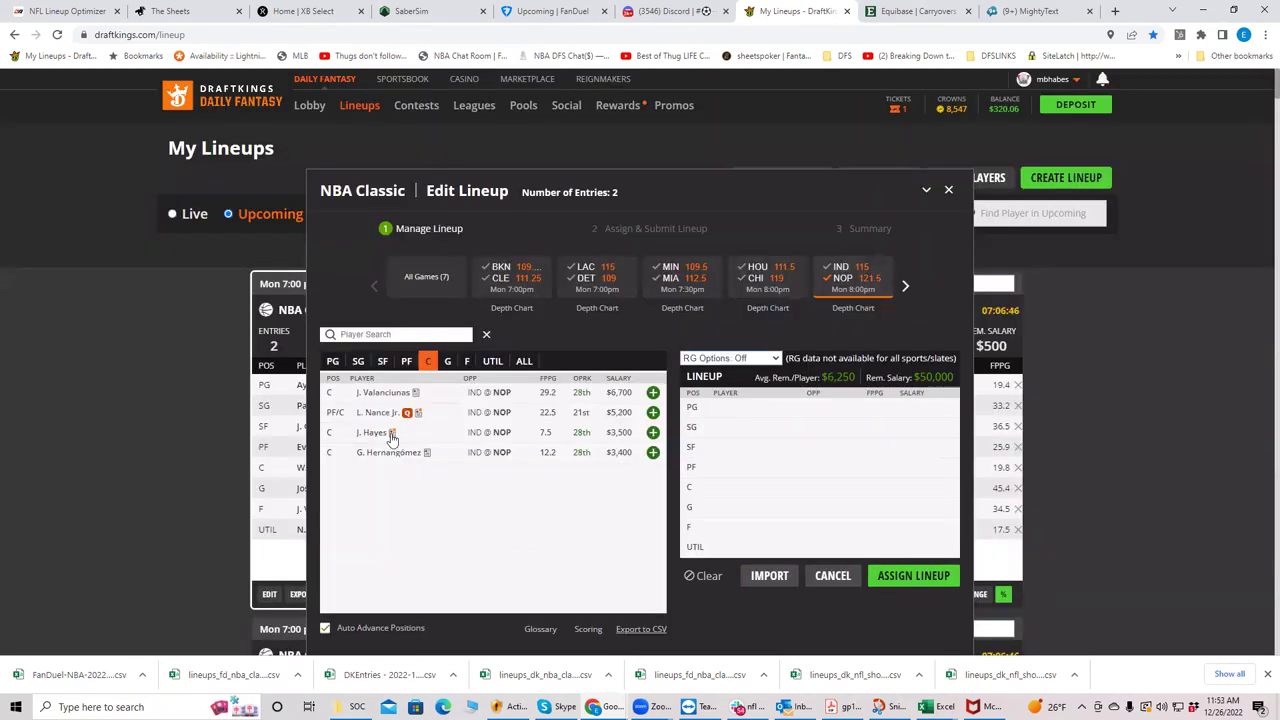
Step: Review G. Hernangómez's game log from the New Orleans center list and close his player card
left_click(379, 458)
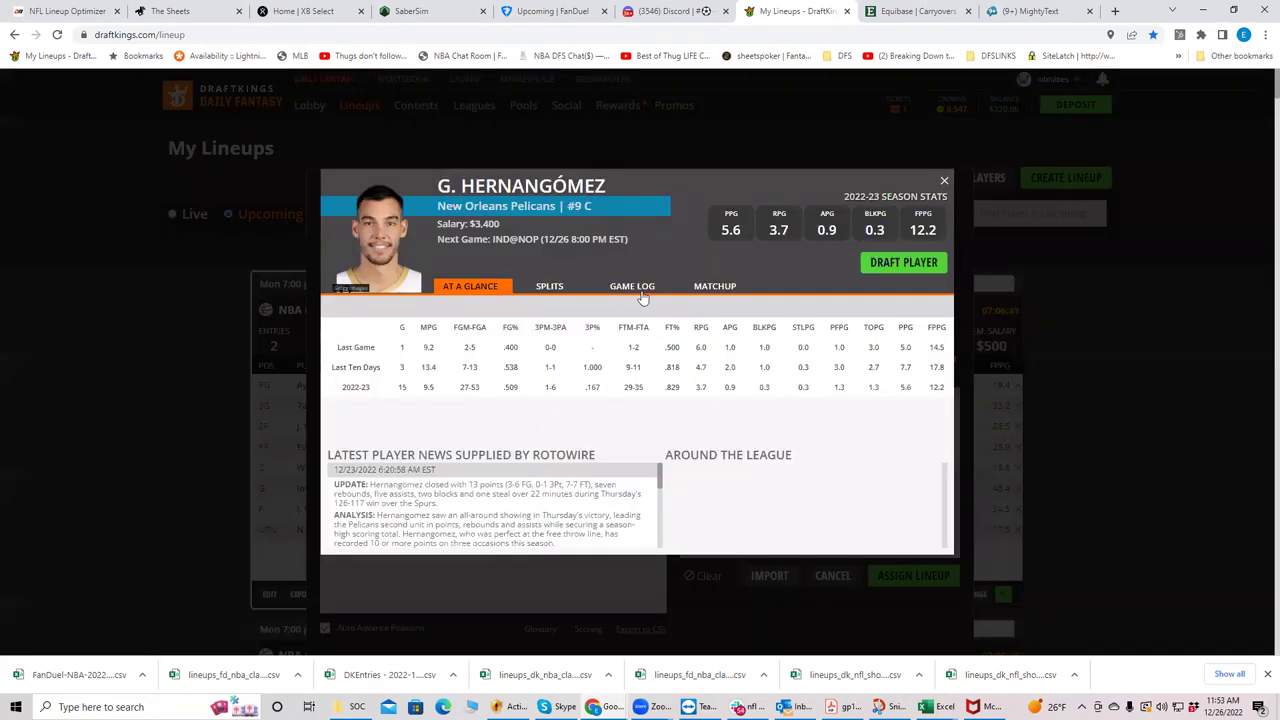
left_click(641, 287)
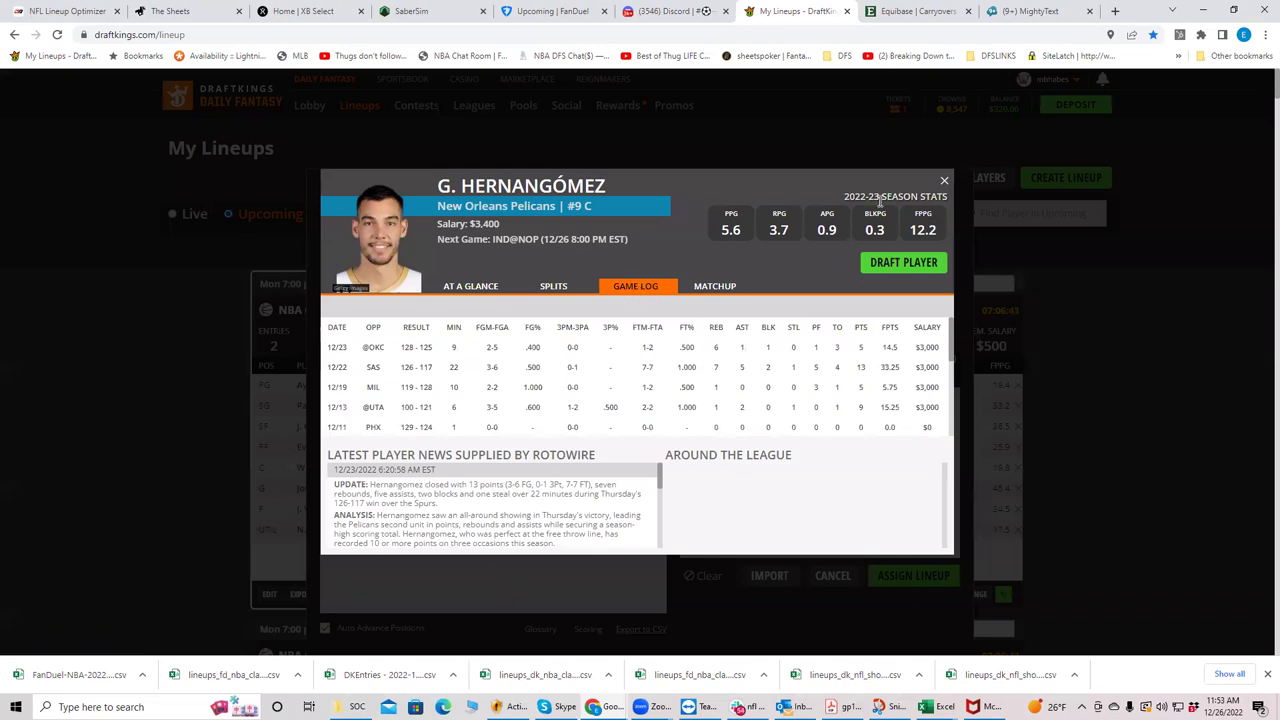
left_click(944, 181)
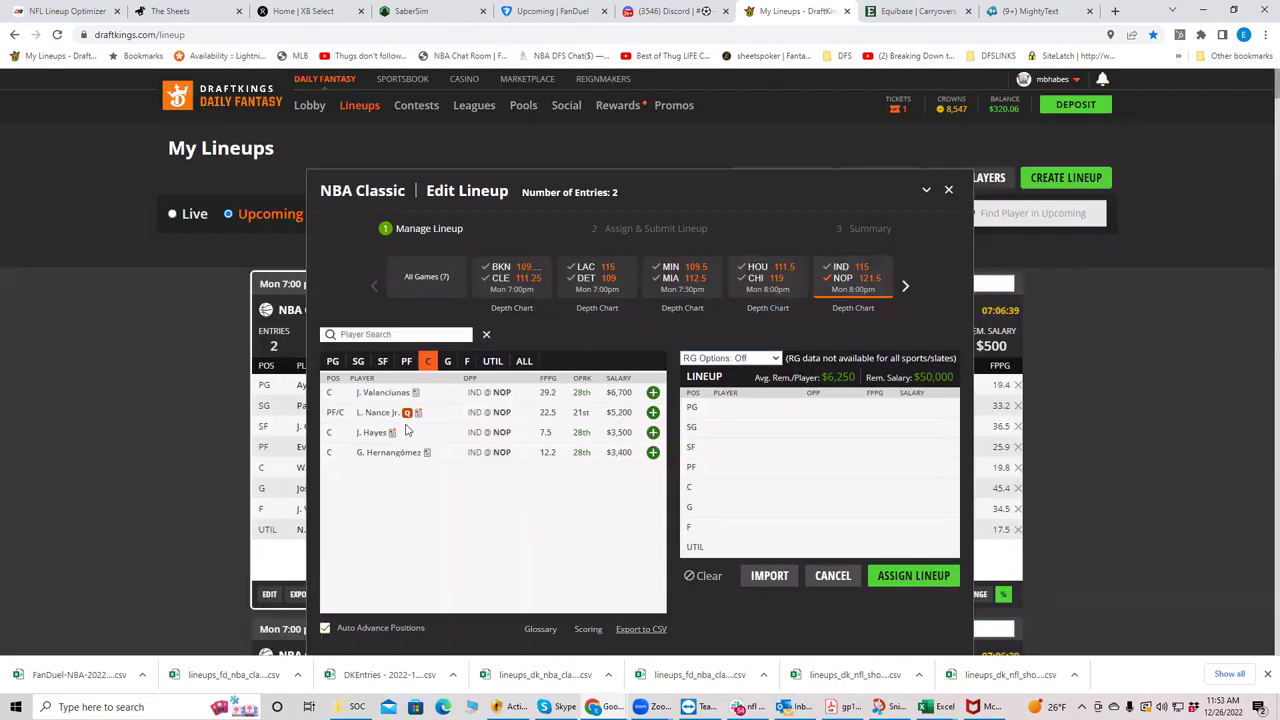
Step: Review Jaxson Hayes's game log from the New Orleans center list and close his player card
left_click(386, 433)
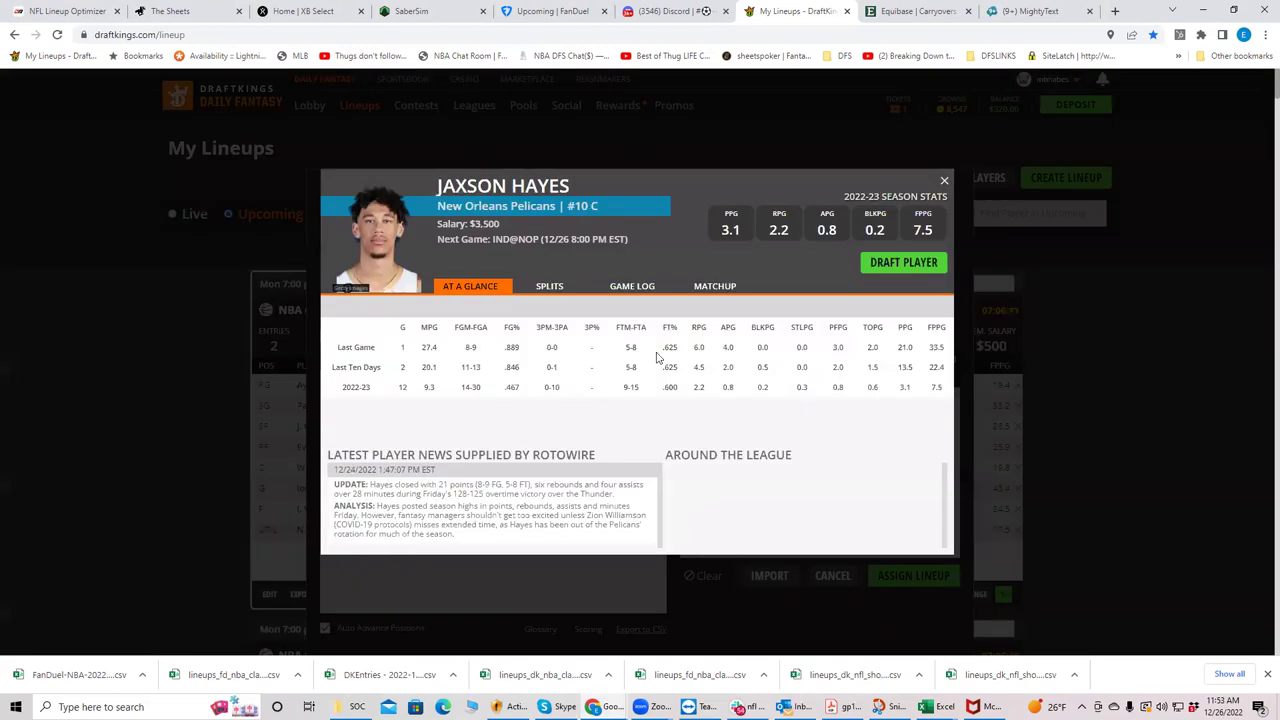
left_click(614, 287)
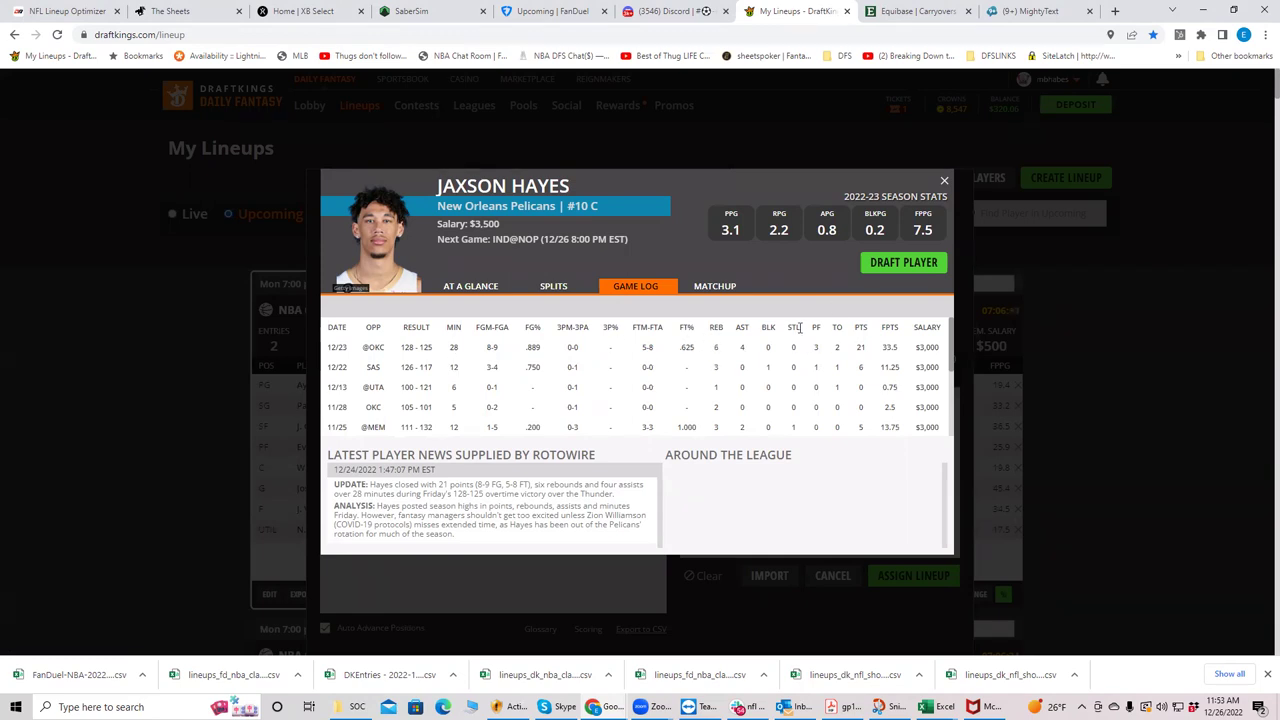
left_click(944, 184)
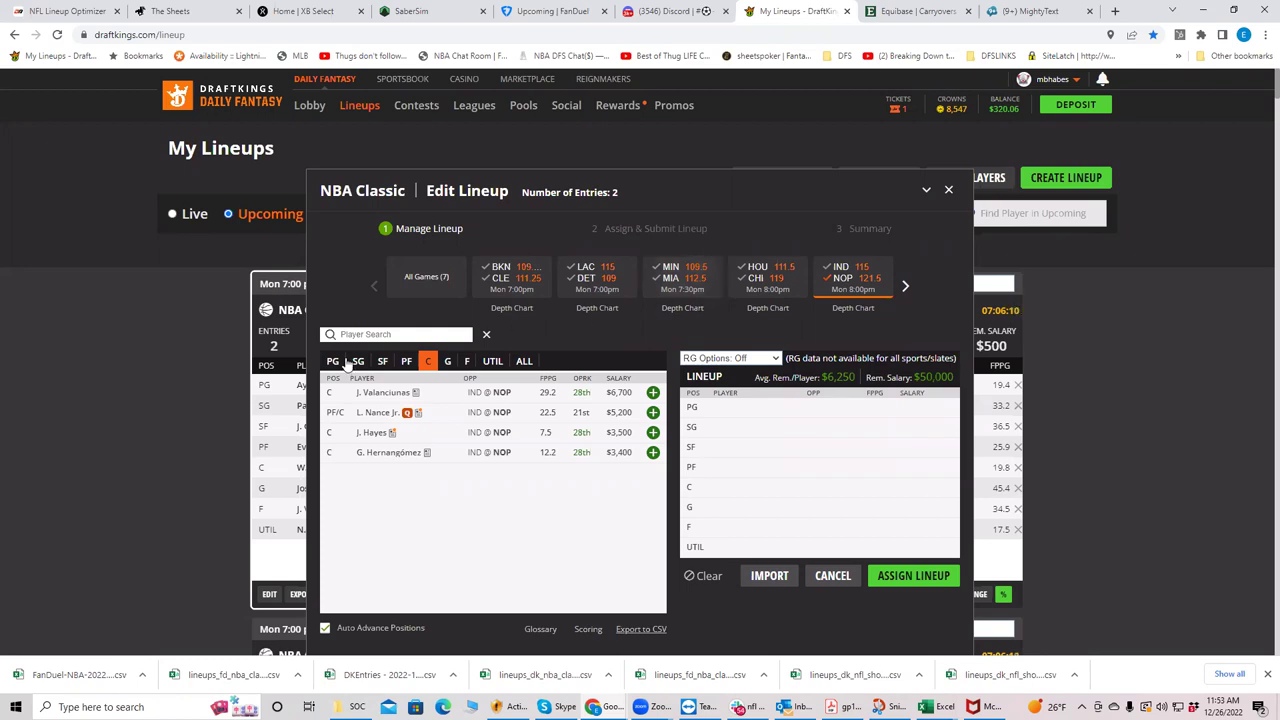
Step: Look through New Orleans's power forwards, small forwards and shooting guards, and view Herbert Jones's player card
left_click(406, 362)
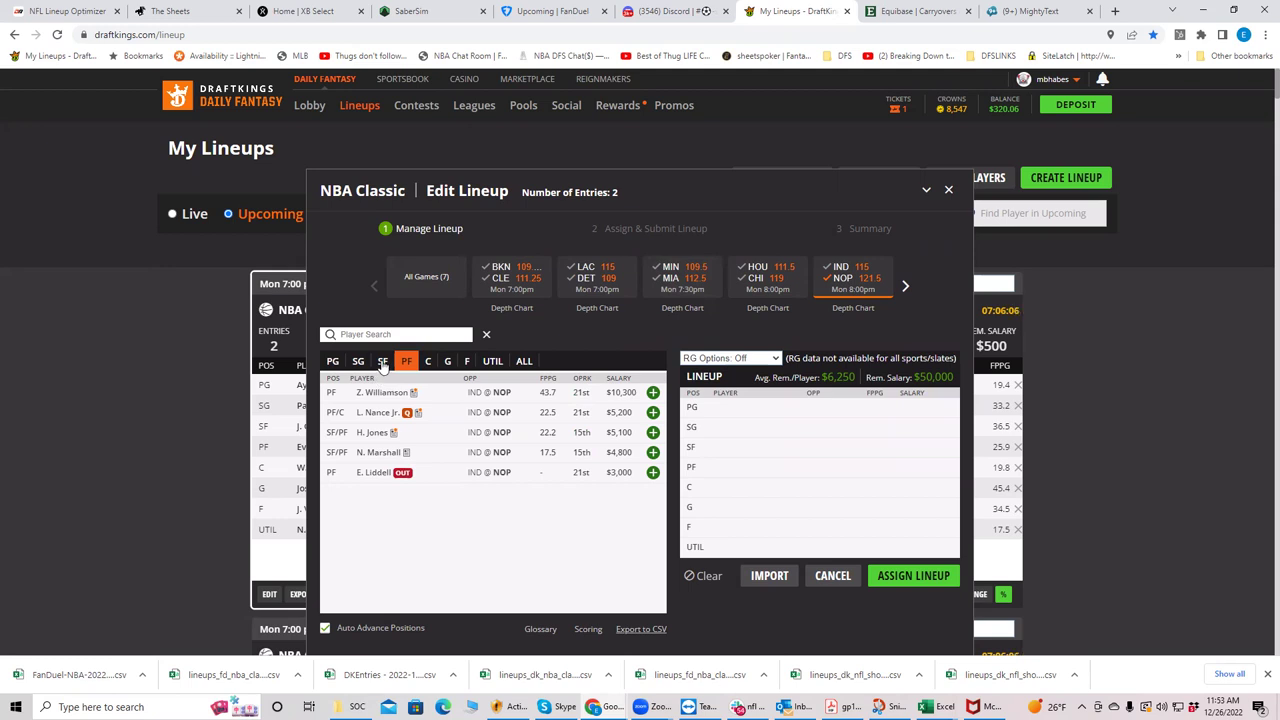
left_click(383, 362)
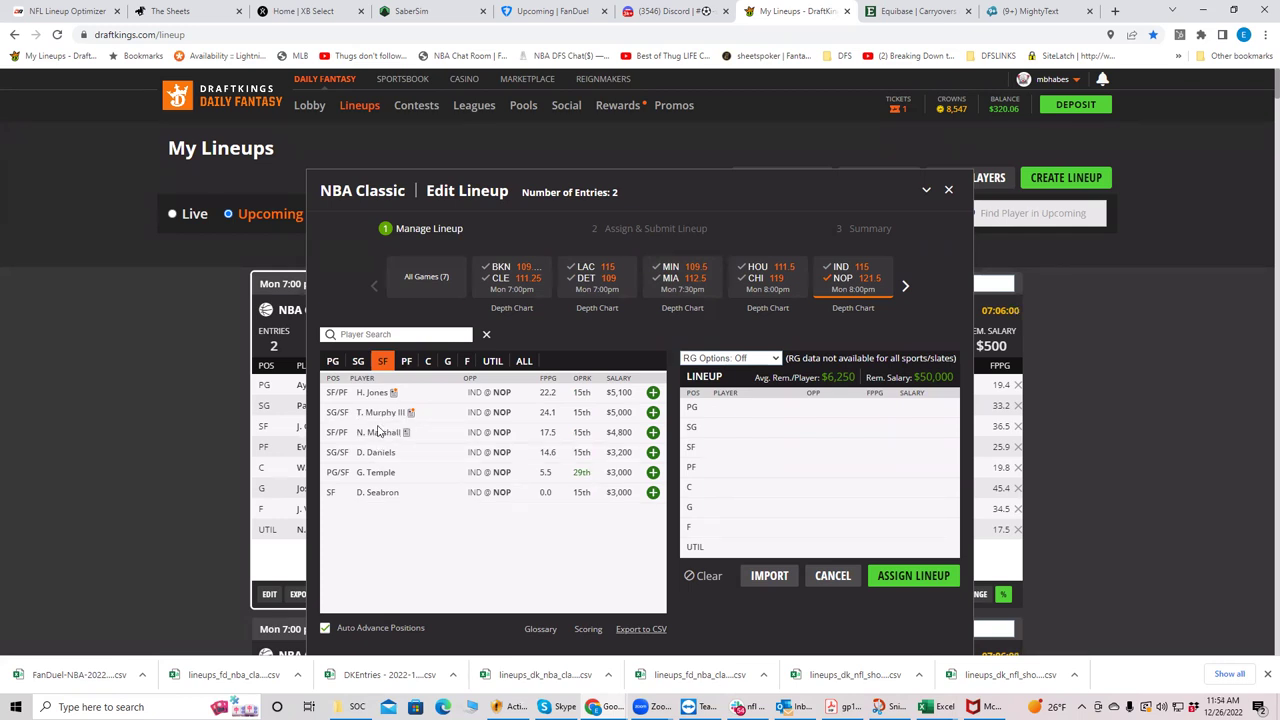
left_click(361, 364)
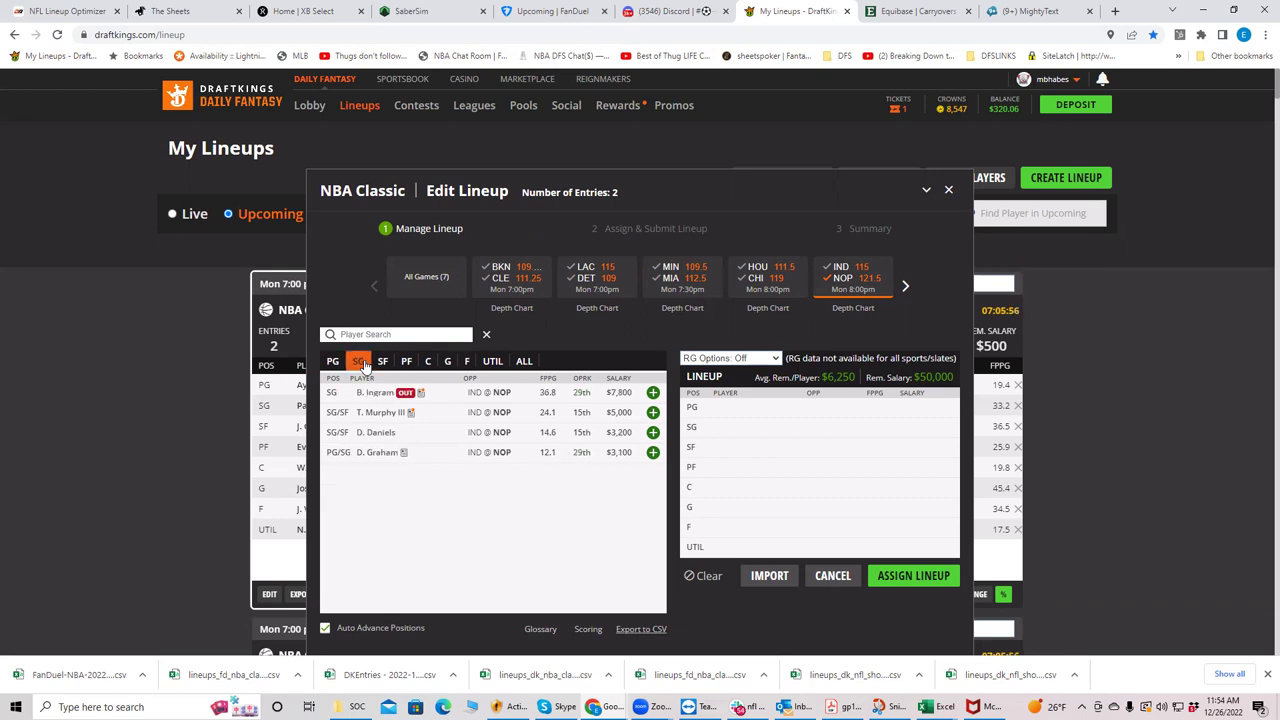
left_click(383, 362)
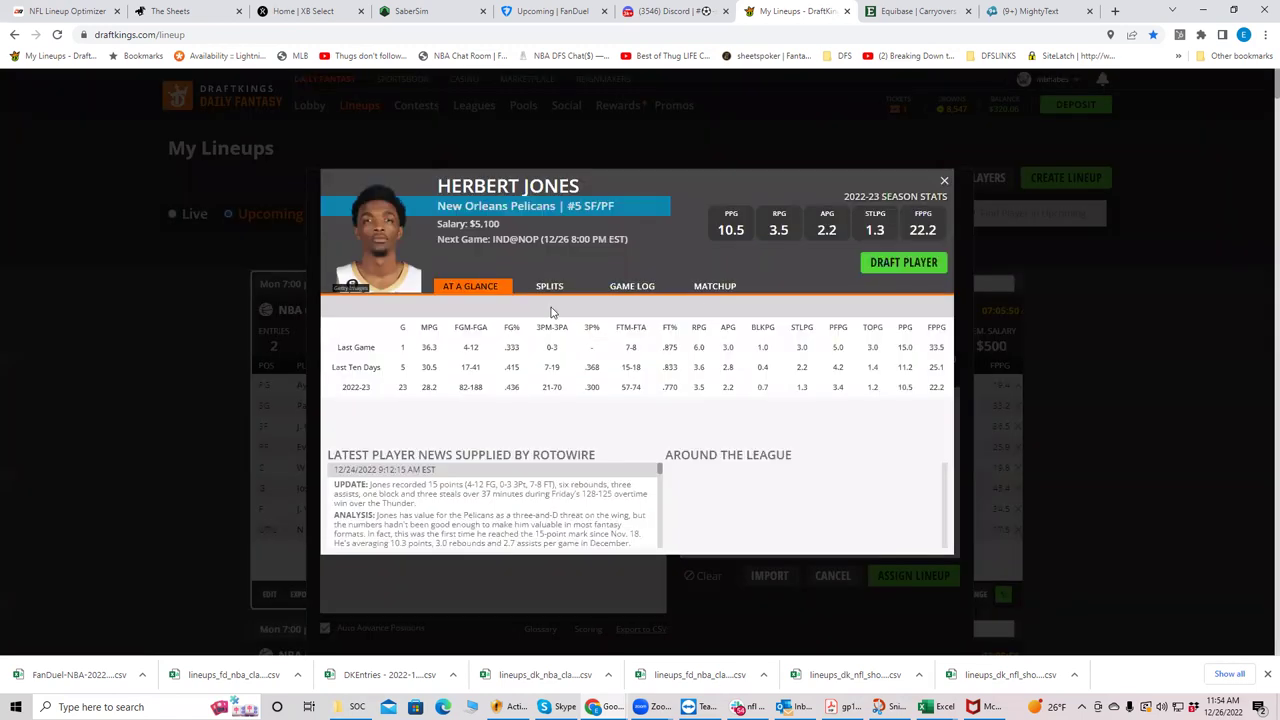
left_click(945, 185)
Step: Replace the New Orleans filter with Indiana from the IND–NOP game and list its point guards
left_click(835, 276)
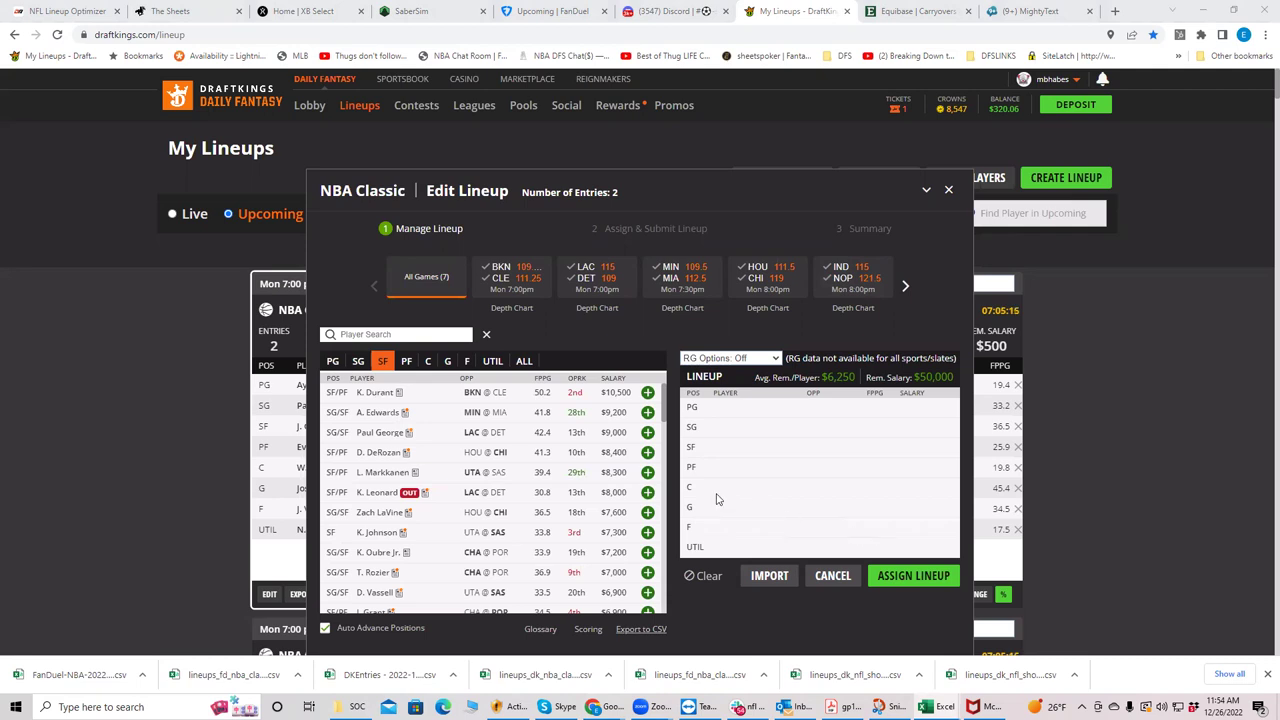
left_click(356, 362)
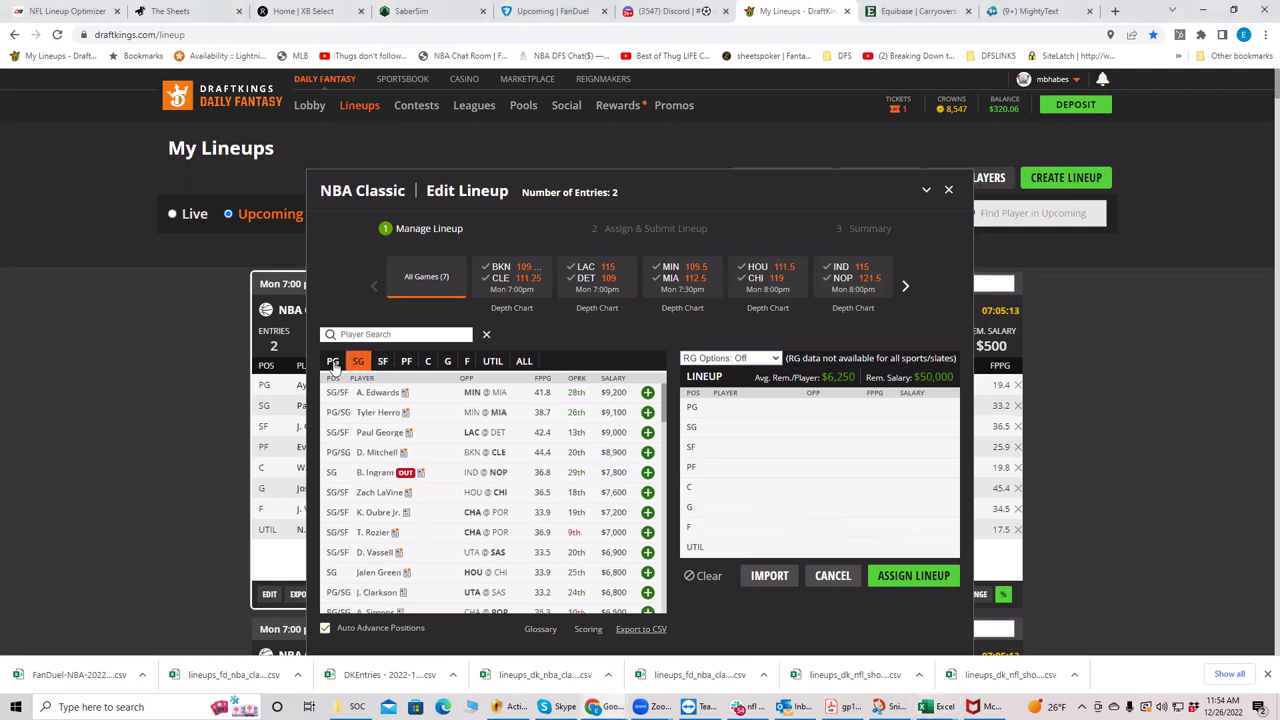
left_click(333, 363)
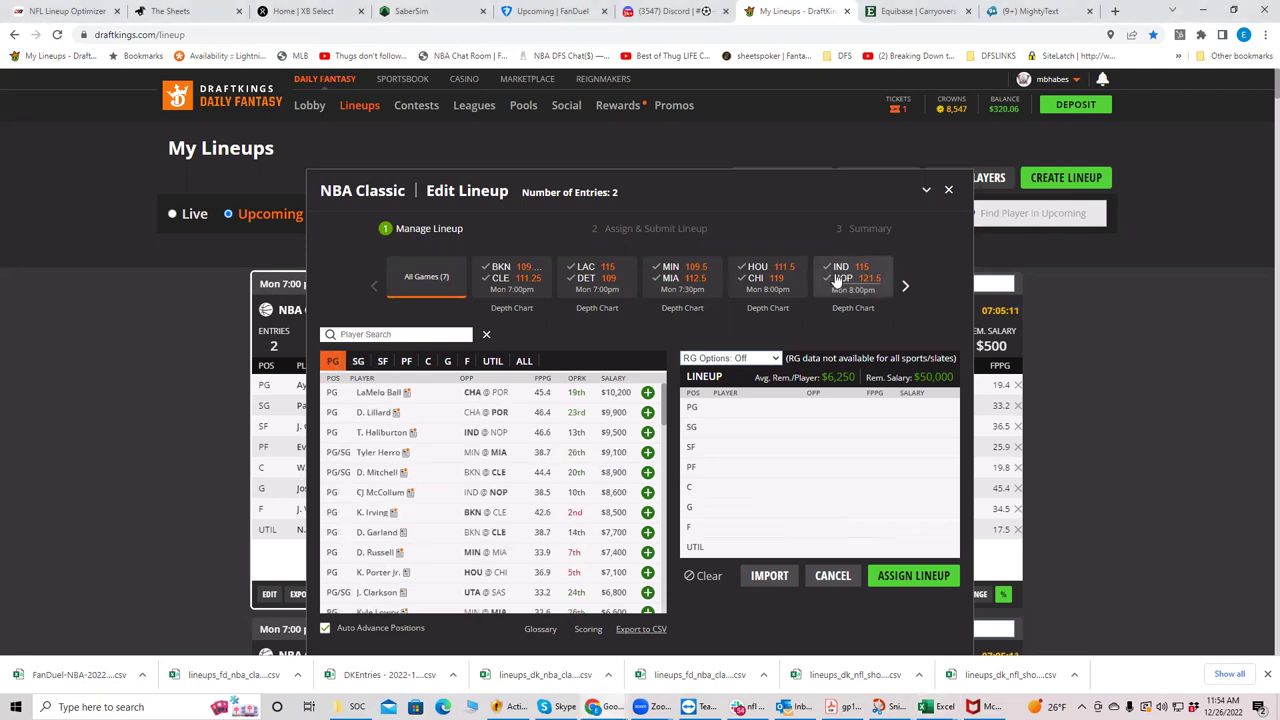
left_click(840, 271)
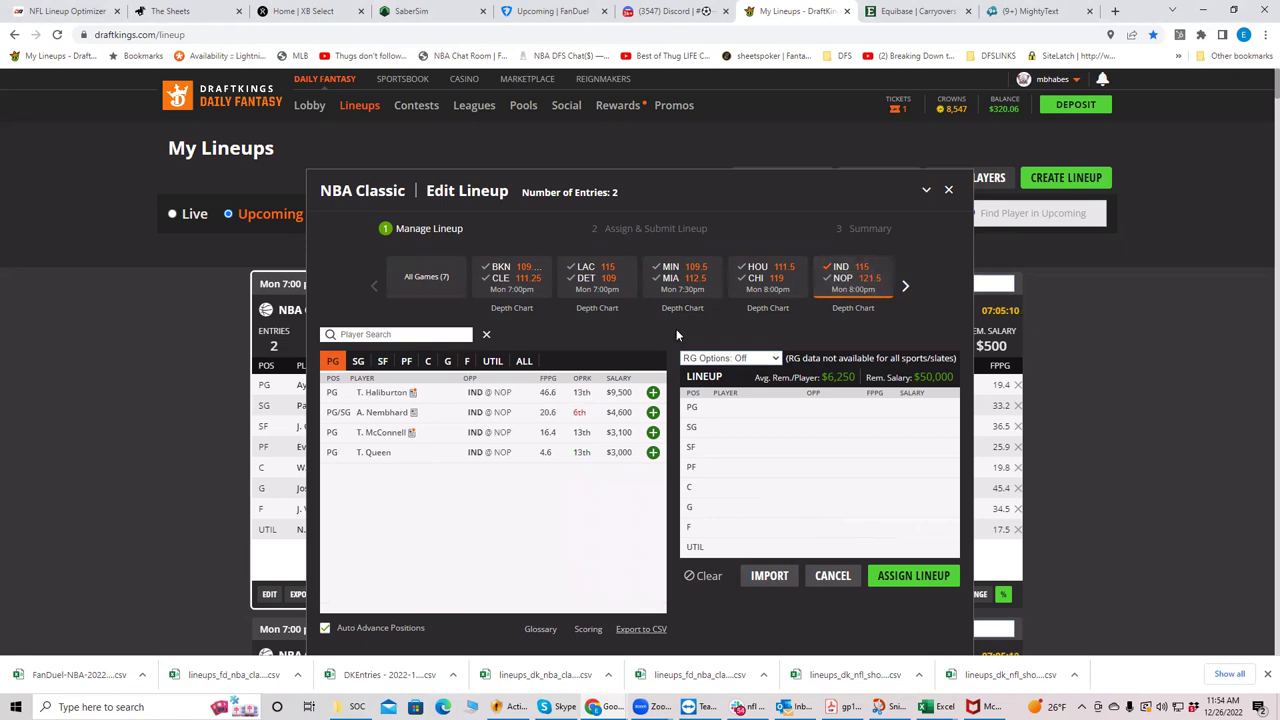
Step: Review T. Haliburton's game log from the Indiana point guard list and close his player card
left_click(385, 395)
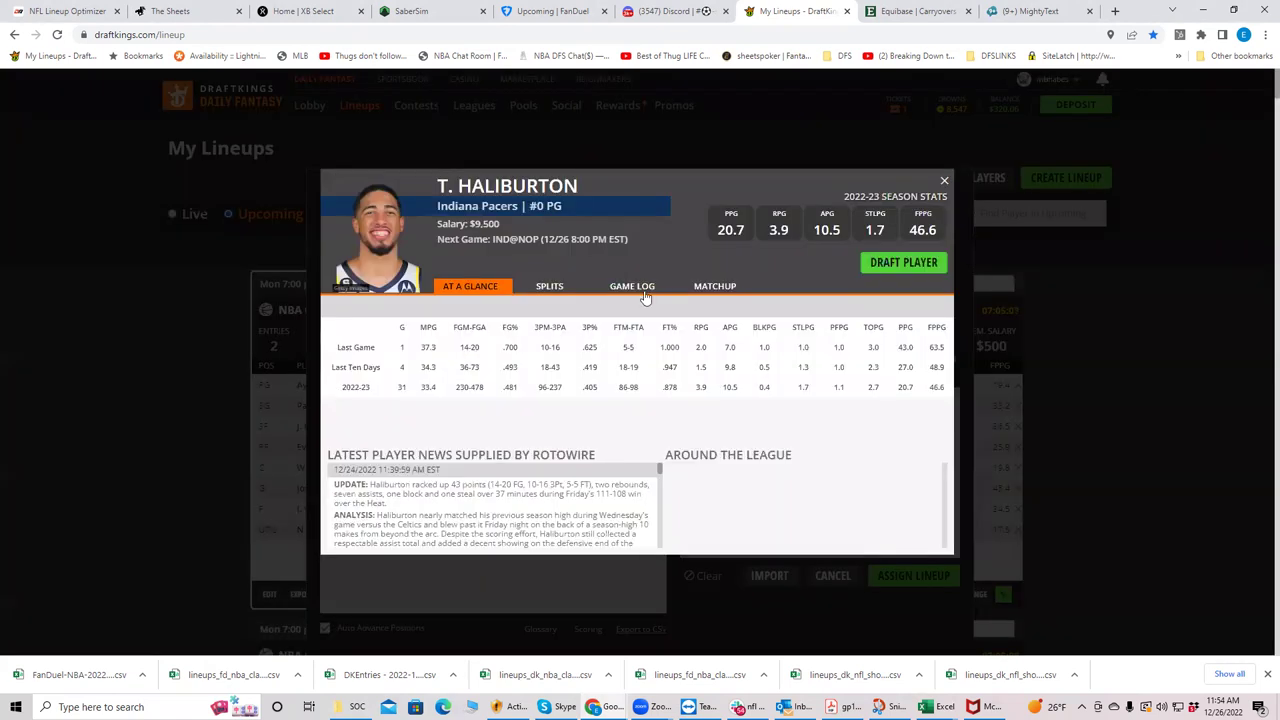
left_click(647, 286)
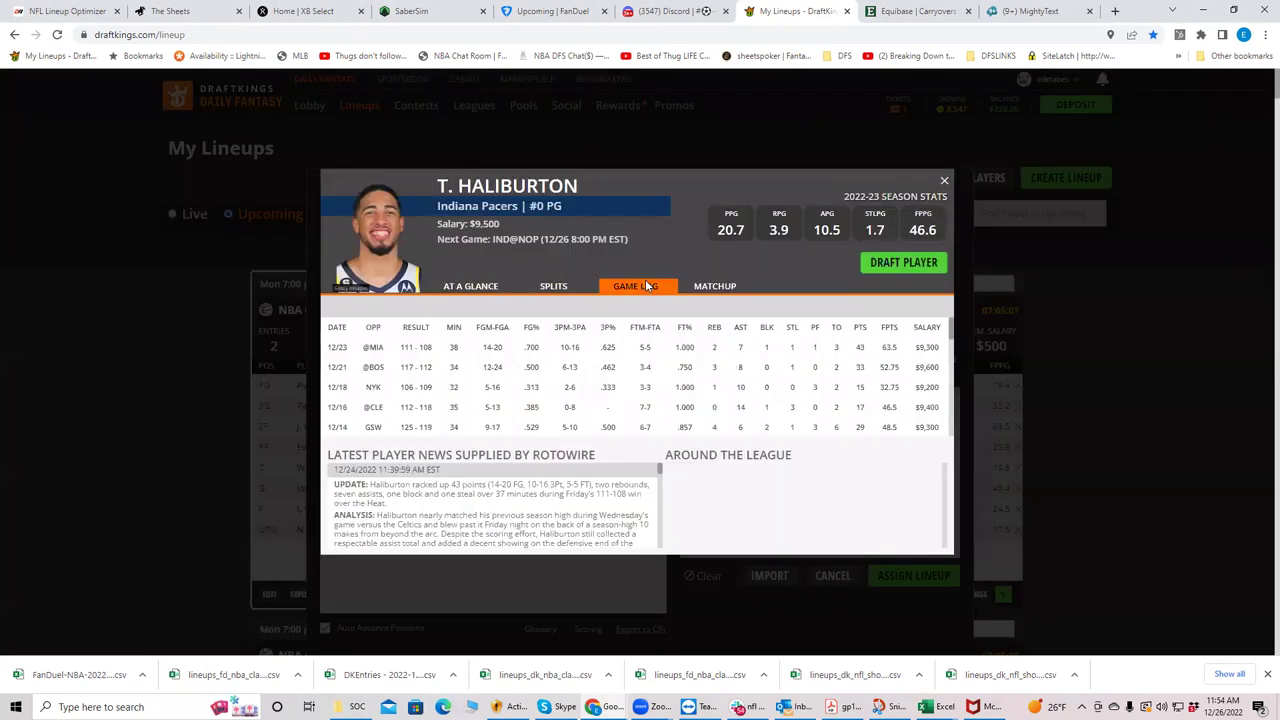
left_click(945, 180)
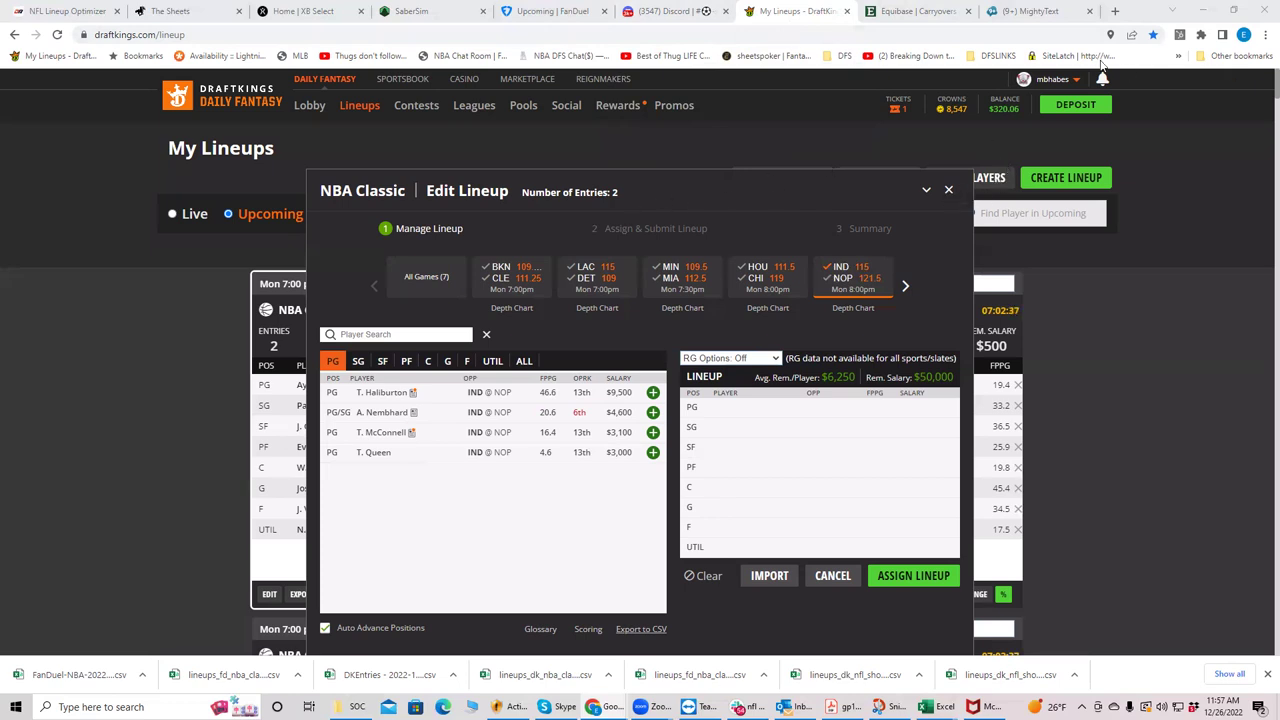
Step: Replace the Indiana filter with the UTA–SAS game to list both teams' point guards
left_click(845, 278)
left_click(902, 289)
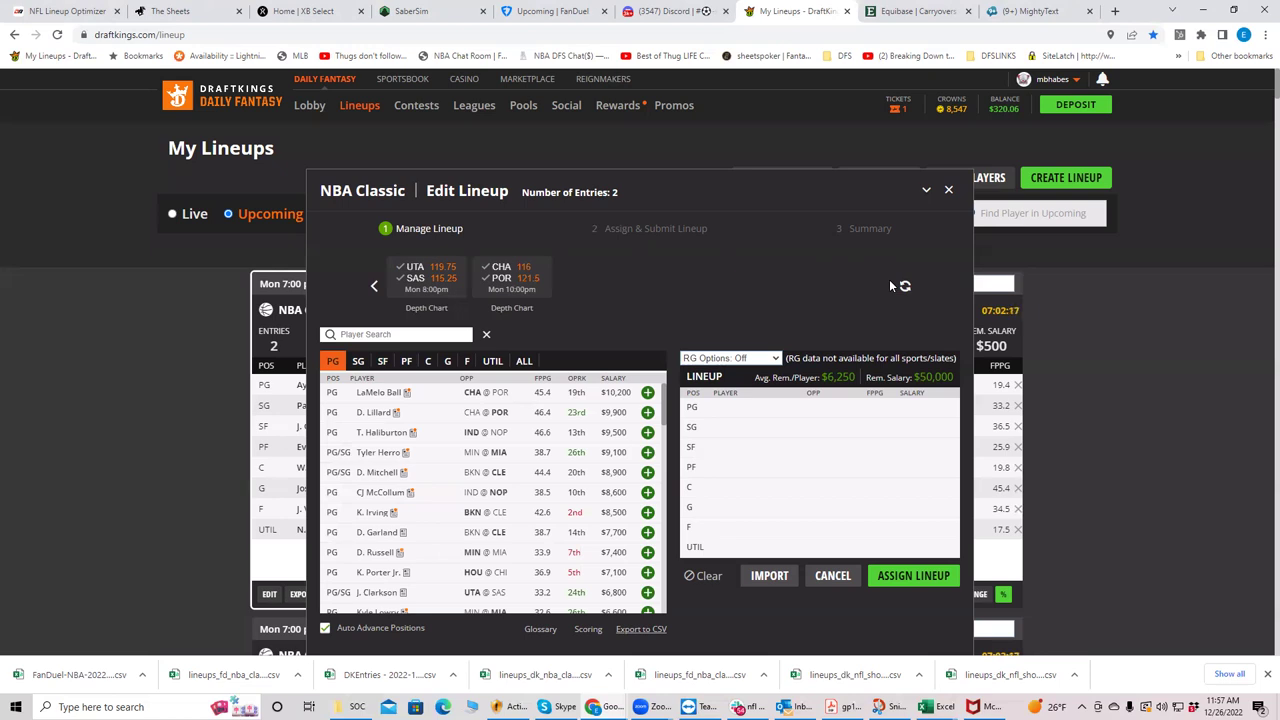
left_click(423, 280)
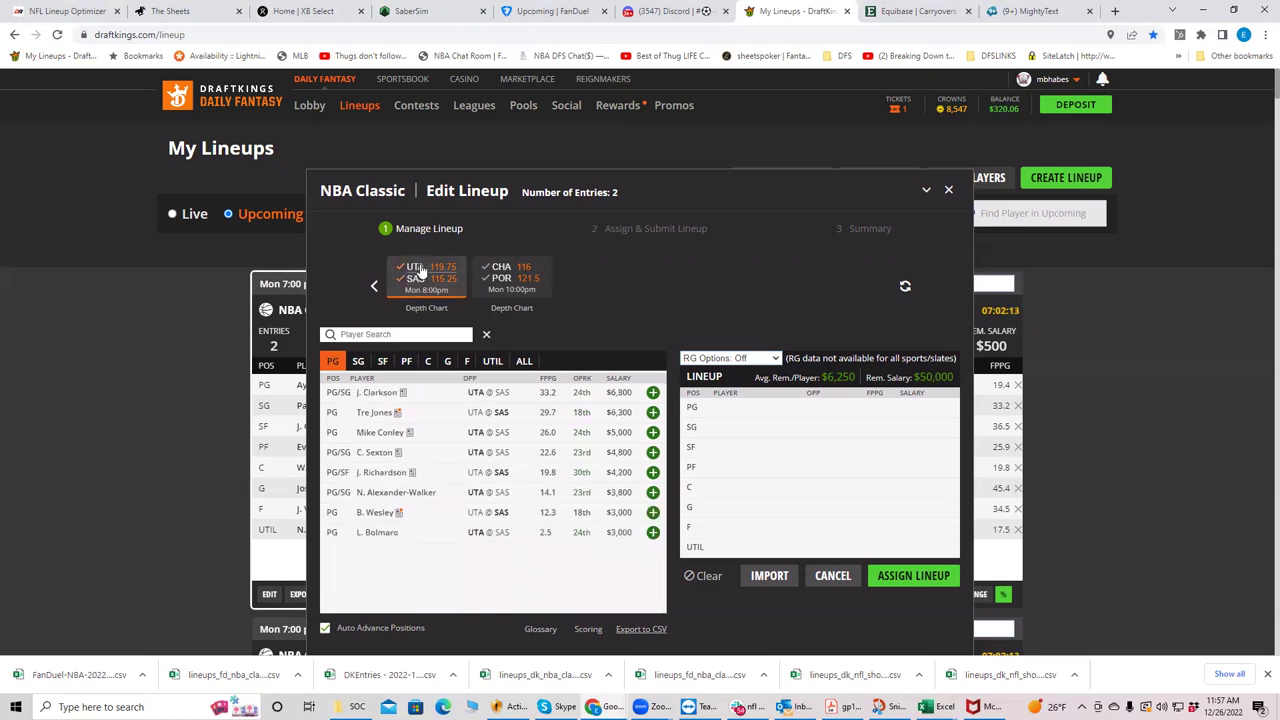
left_click(415, 278)
left_click(418, 276)
left_click(420, 268)
left_click(400, 280)
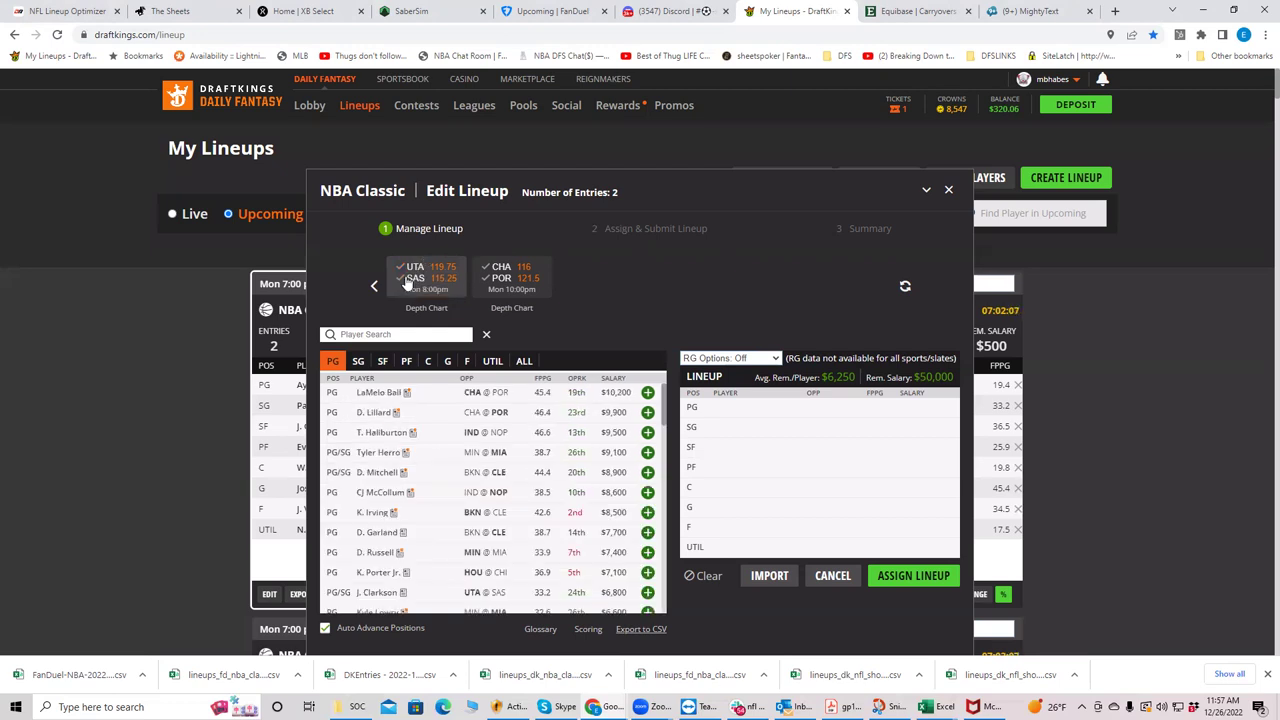
left_click(410, 270)
left_click(410, 271)
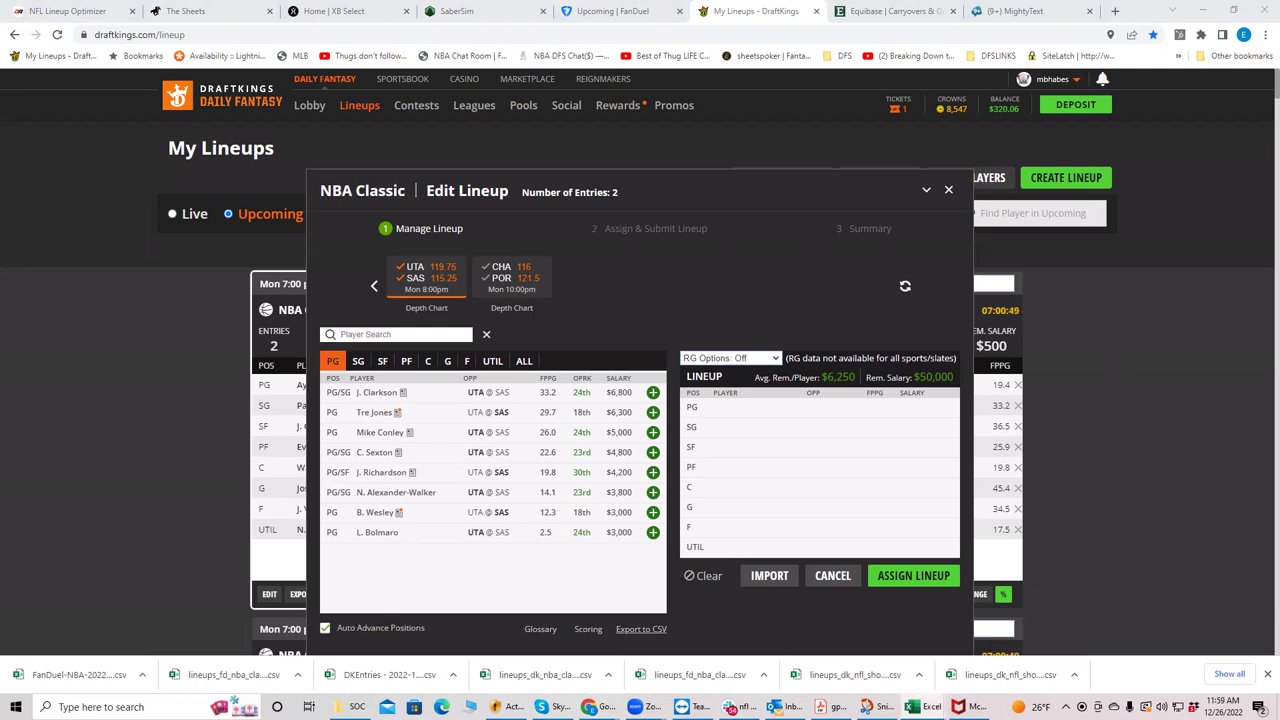
mouse_move(925, 707)
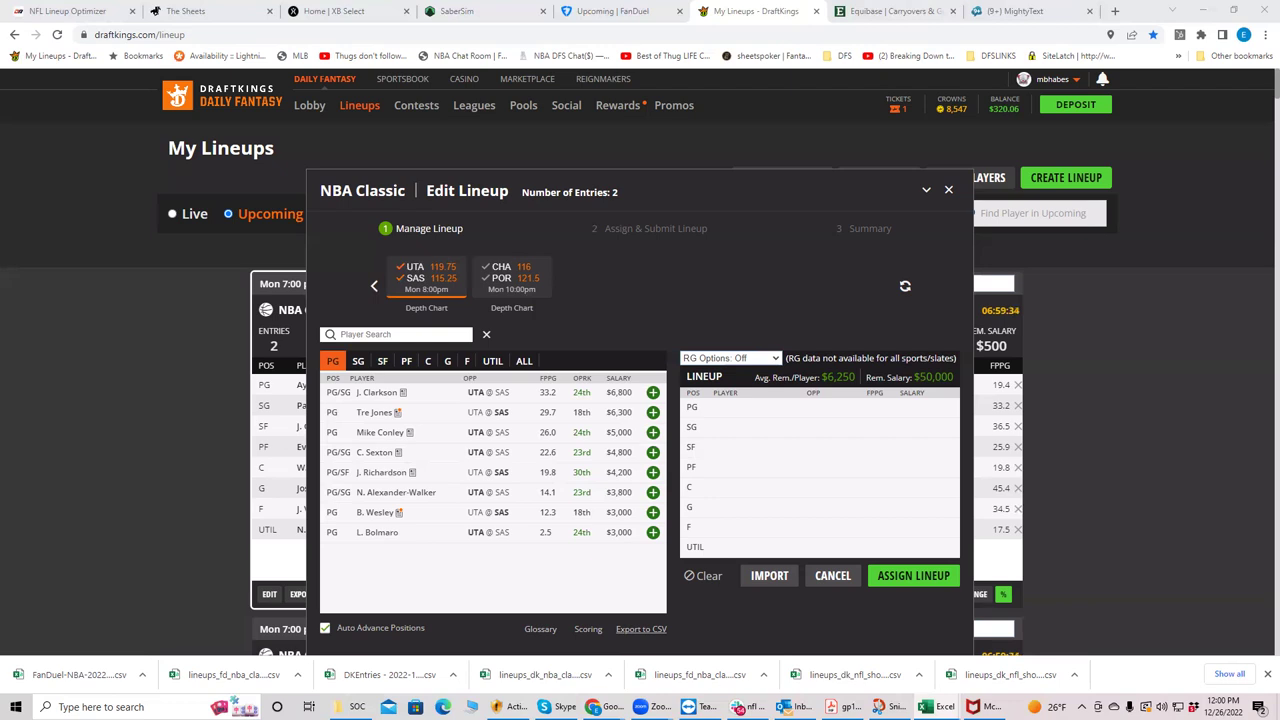
Step: Replace the UTA–SAS filter with Charlotte and add LaMelo Ball at point guard
left_click(403, 276)
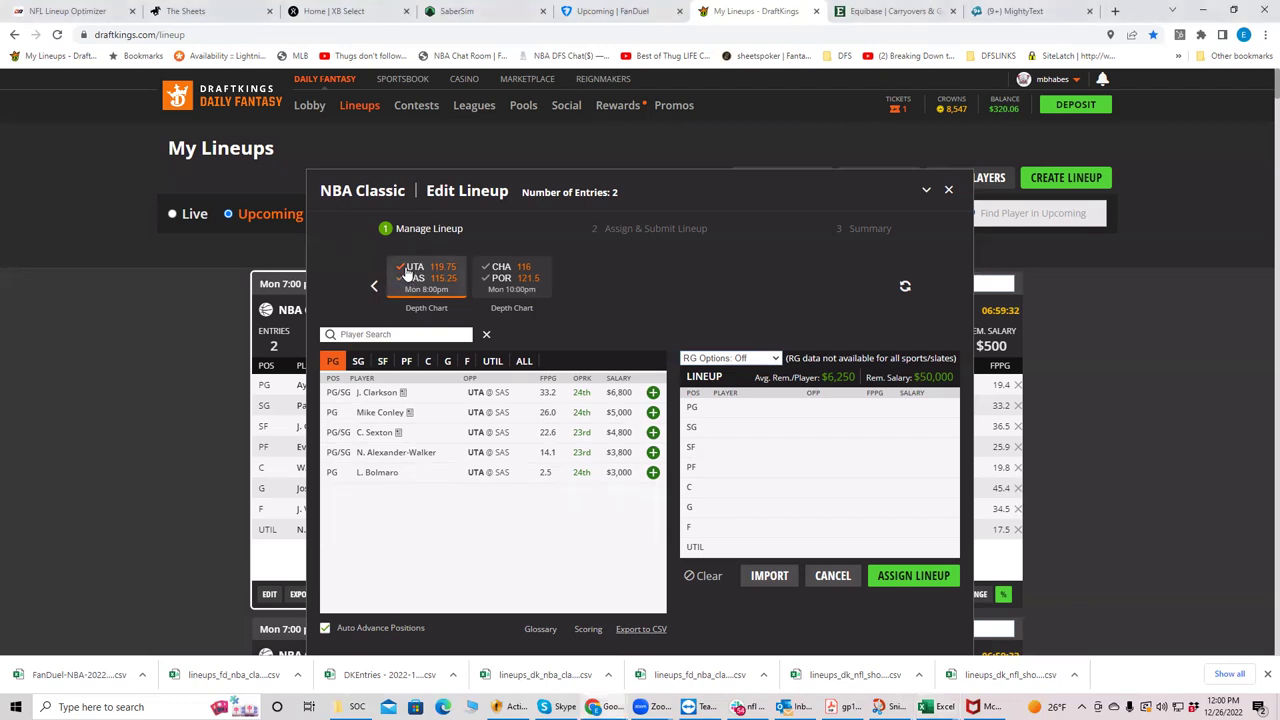
left_click(407, 270)
left_click(497, 267)
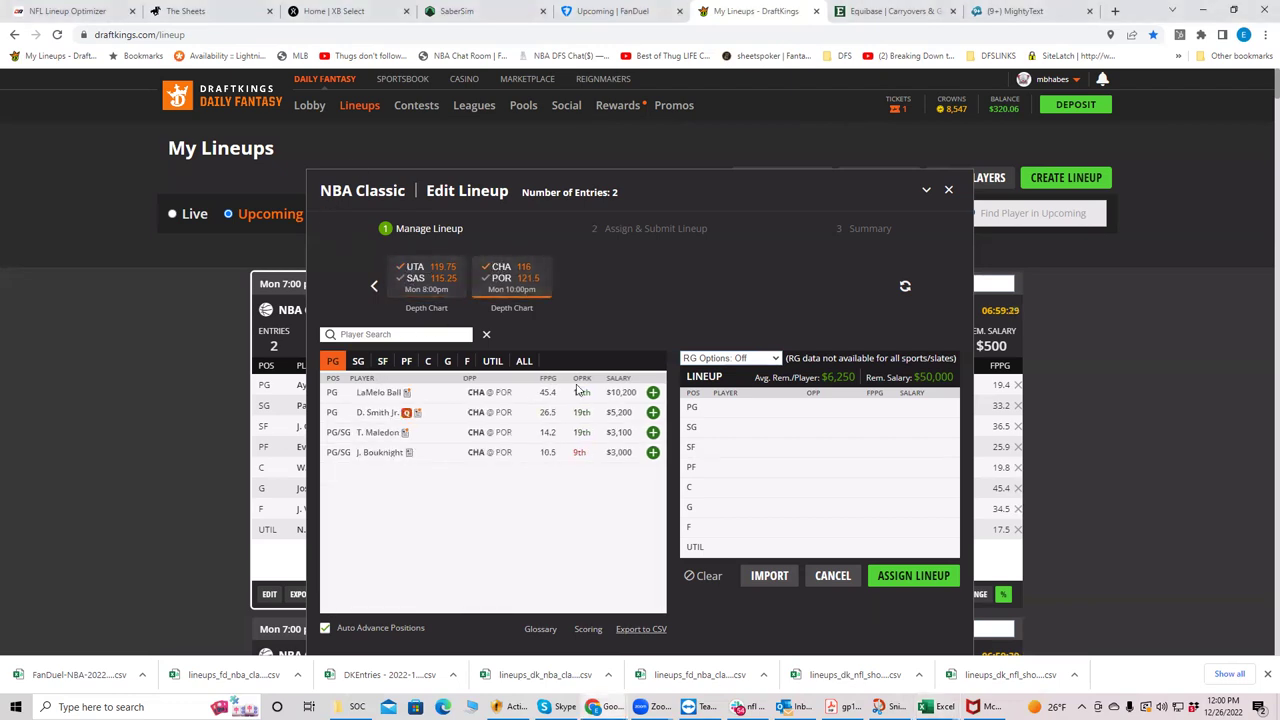
left_click(652, 392)
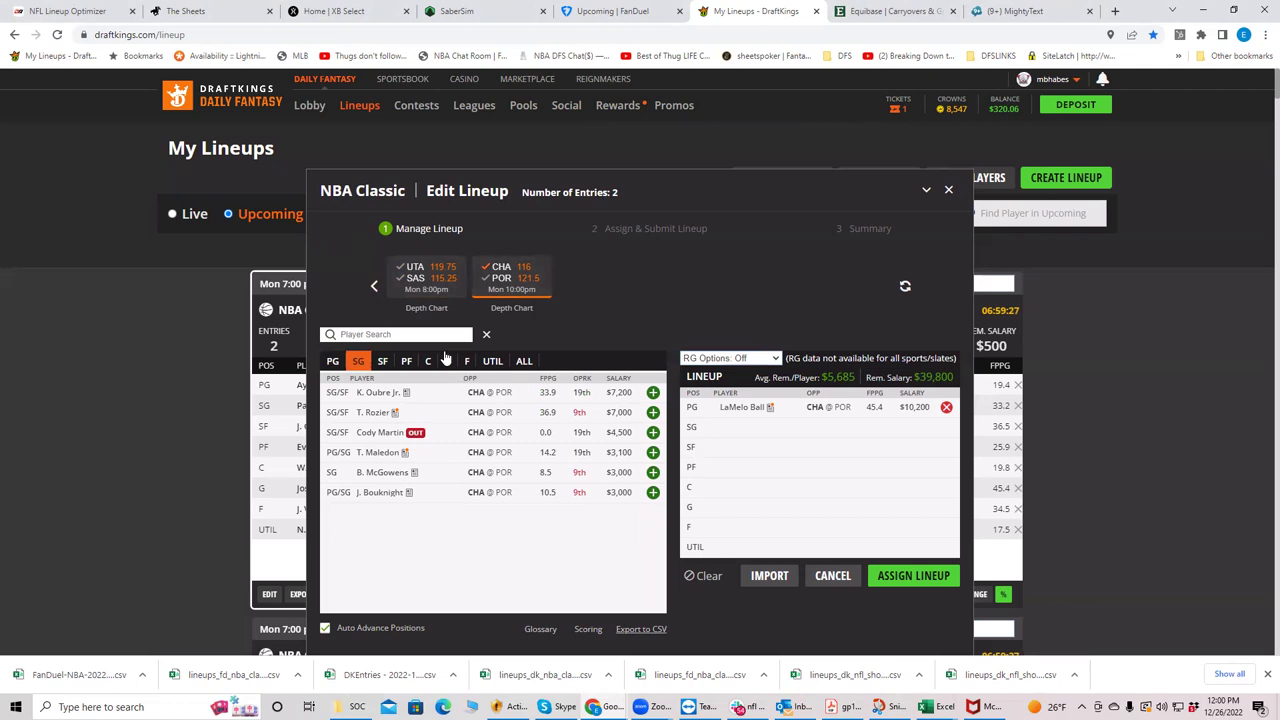
Step: Switch the filter from Charlotte to Portland and add D. Lillard in the guard slot
left_click(501, 267)
left_click(501, 278)
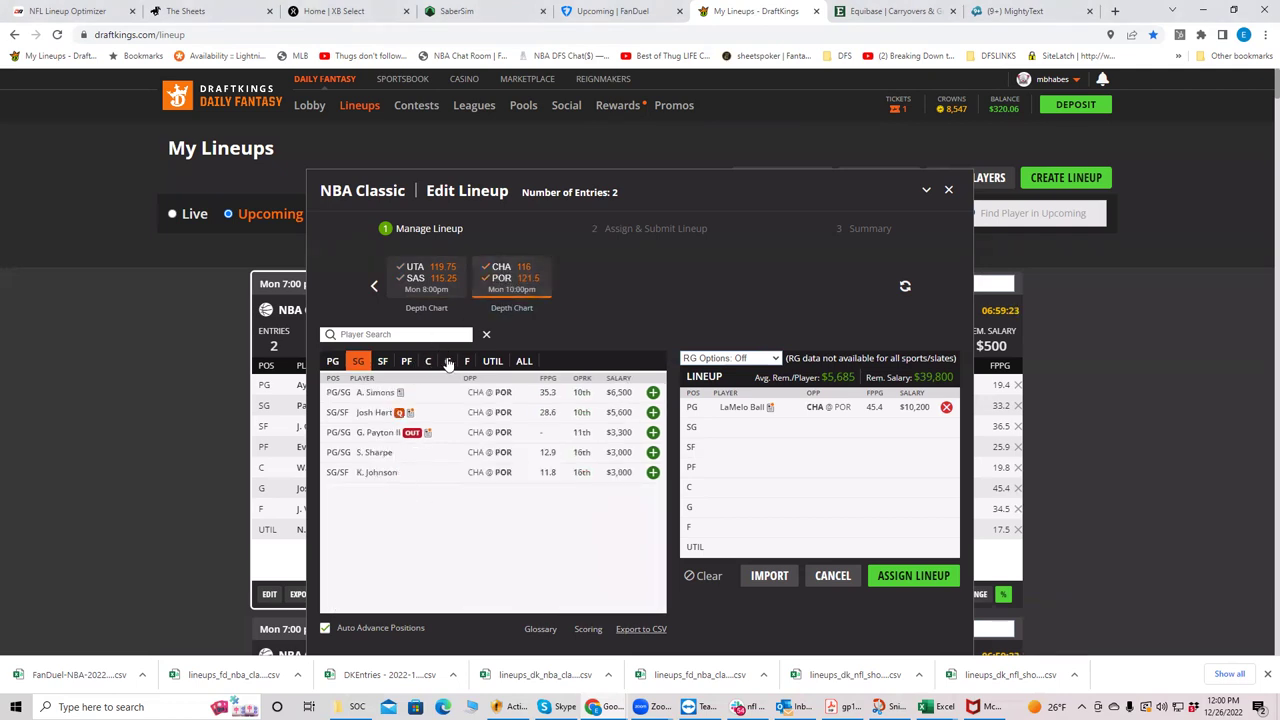
left_click(447, 361)
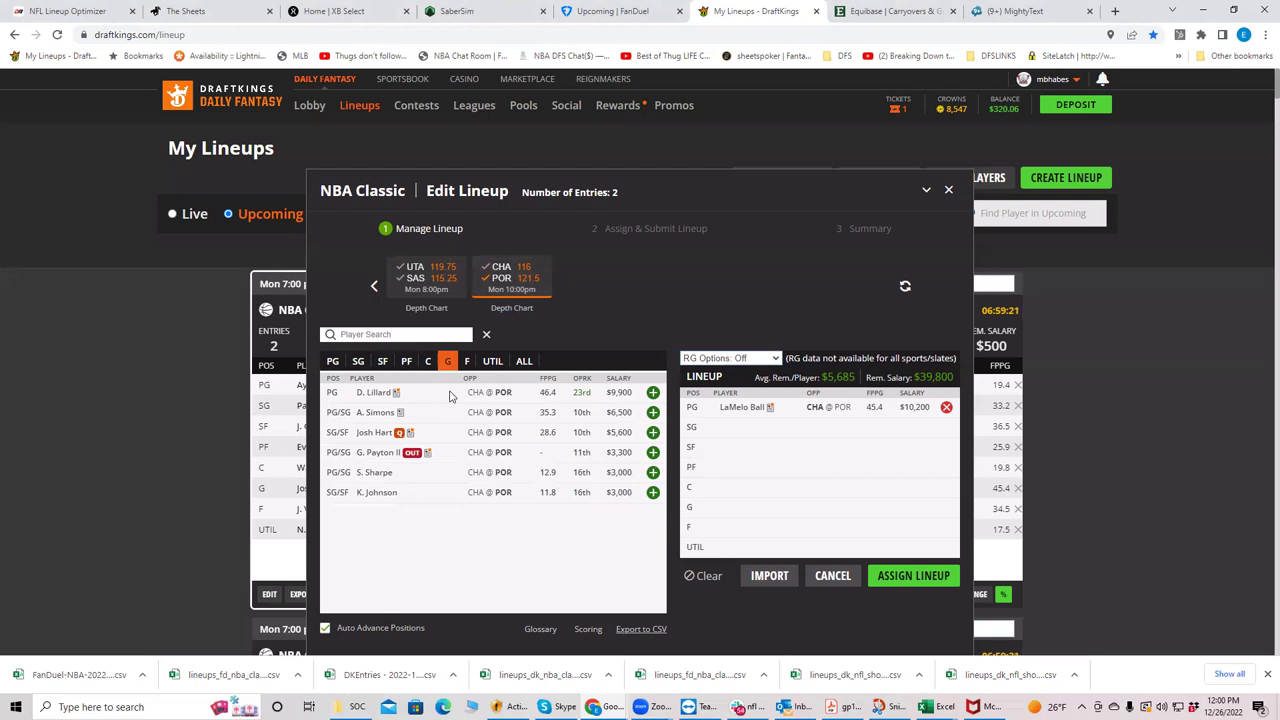
left_click(652, 393)
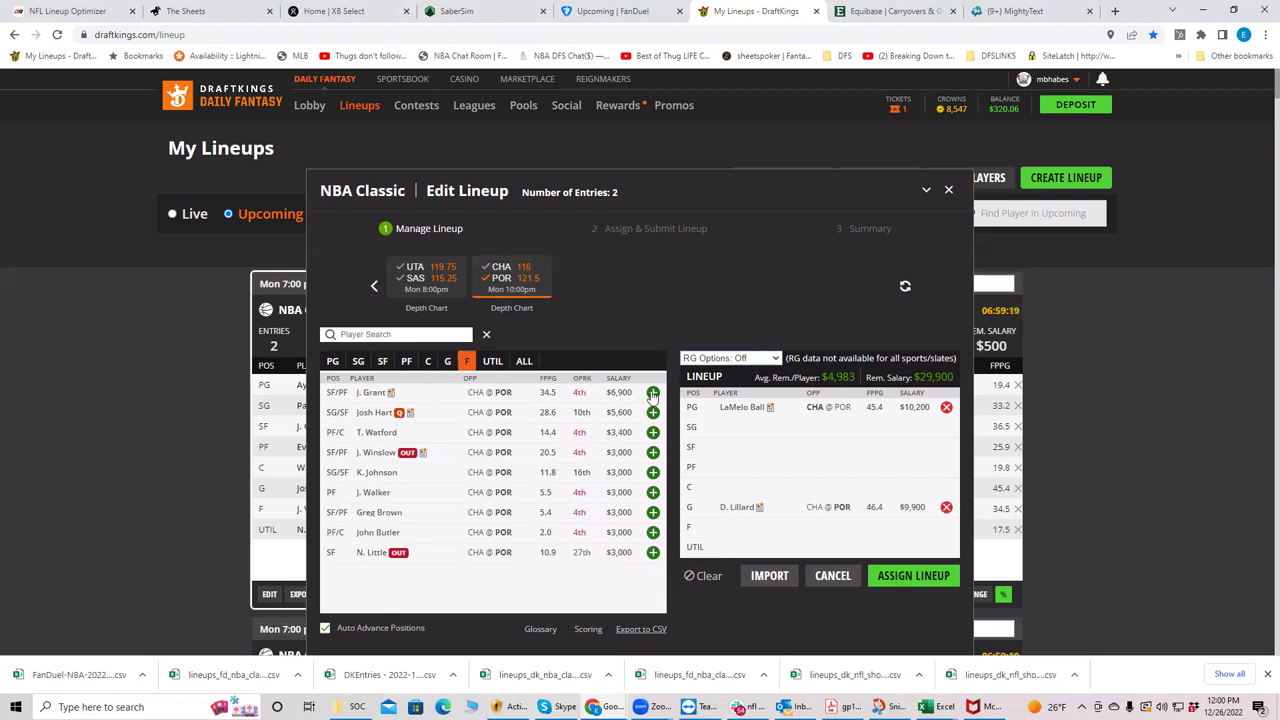
Step: Add Portland's Josh Hart at small forward and J. Nurkic at center
left_click(384, 362)
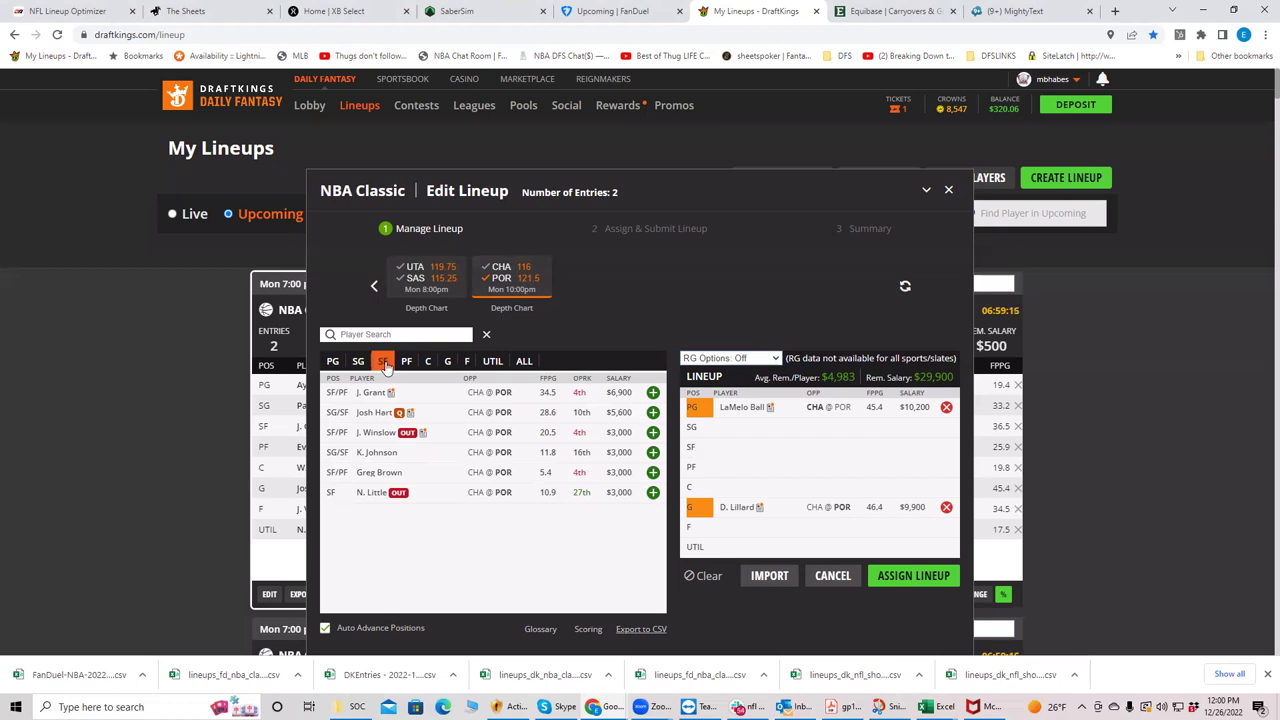
left_click(653, 412)
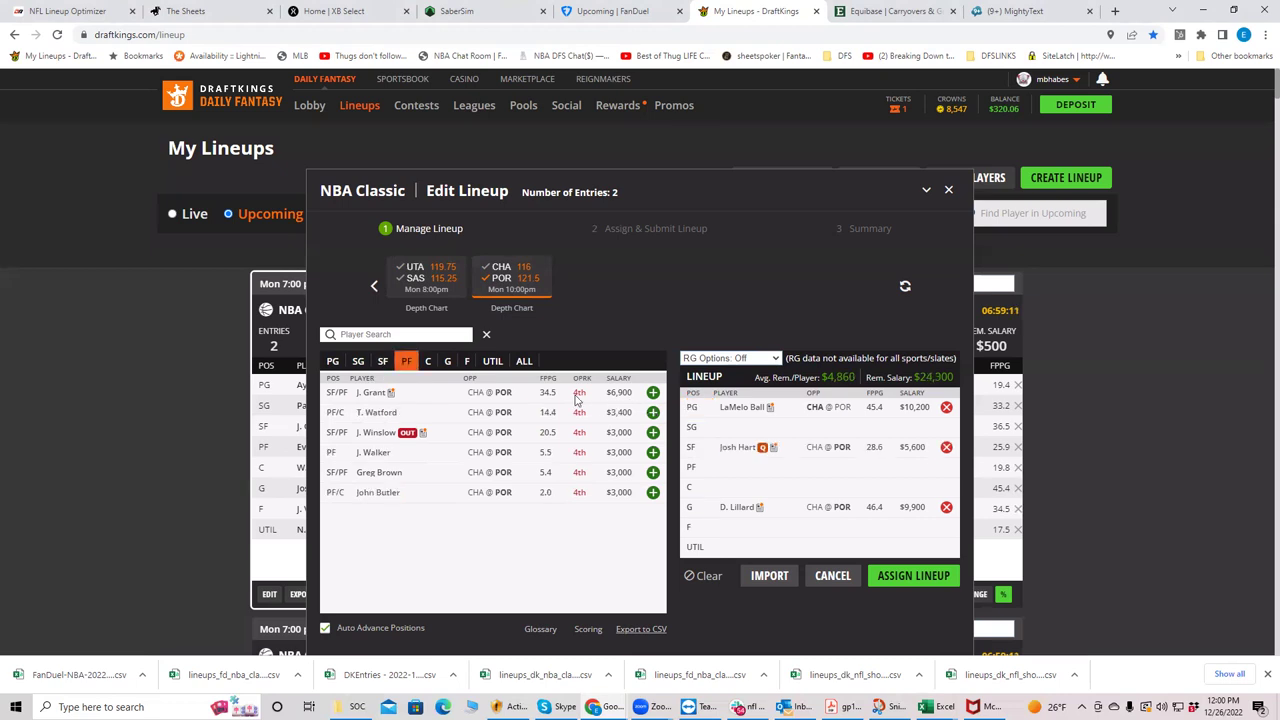
left_click(428, 362)
left_click(653, 393)
Step: Review J. Nurkic's game log from the lineup and close his player card
left_click(737, 489)
left_click(630, 290)
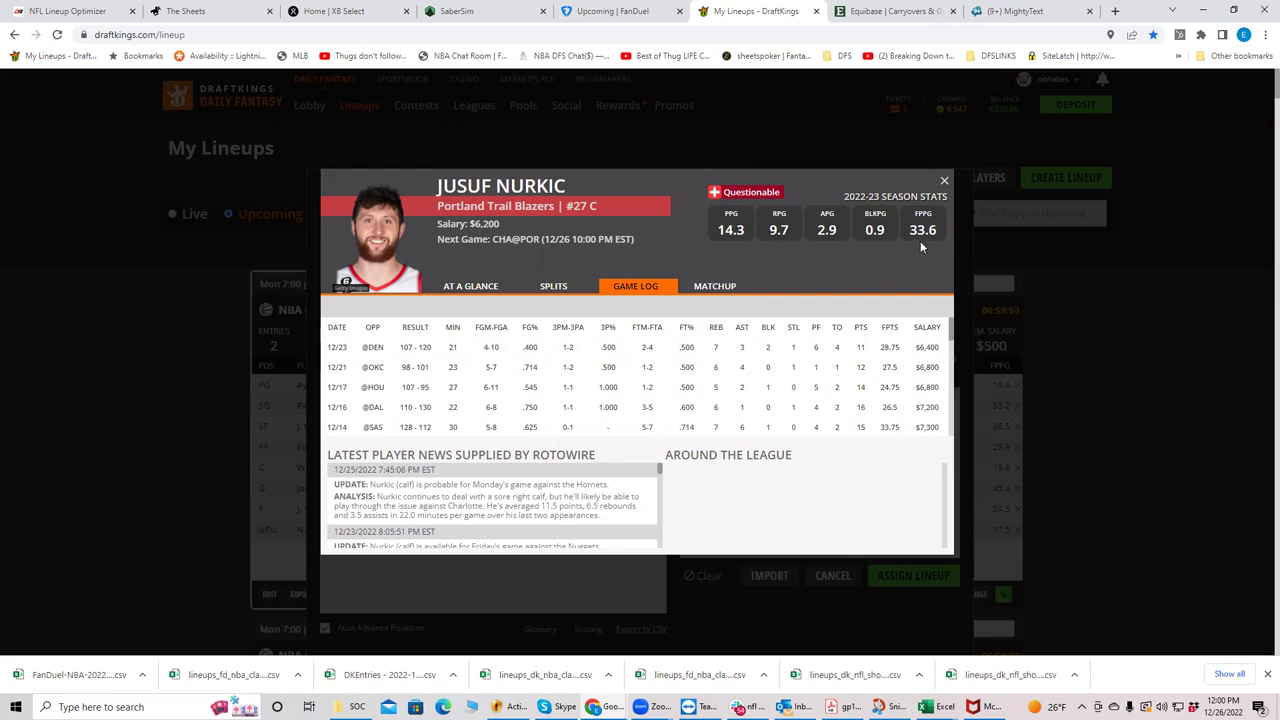
left_click(944, 181)
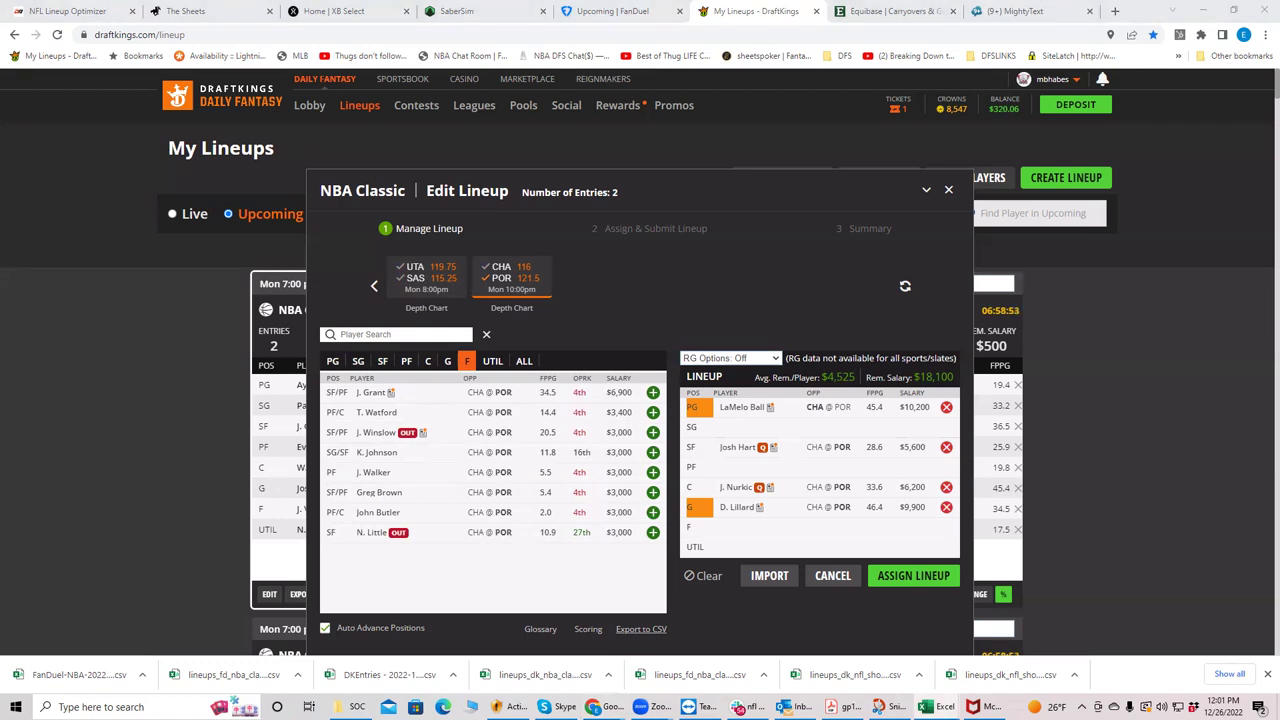
Step: Replace the Portland filter with Charlotte and put P. Washington in the power forward slot instead of the forward slot
left_click(528, 284)
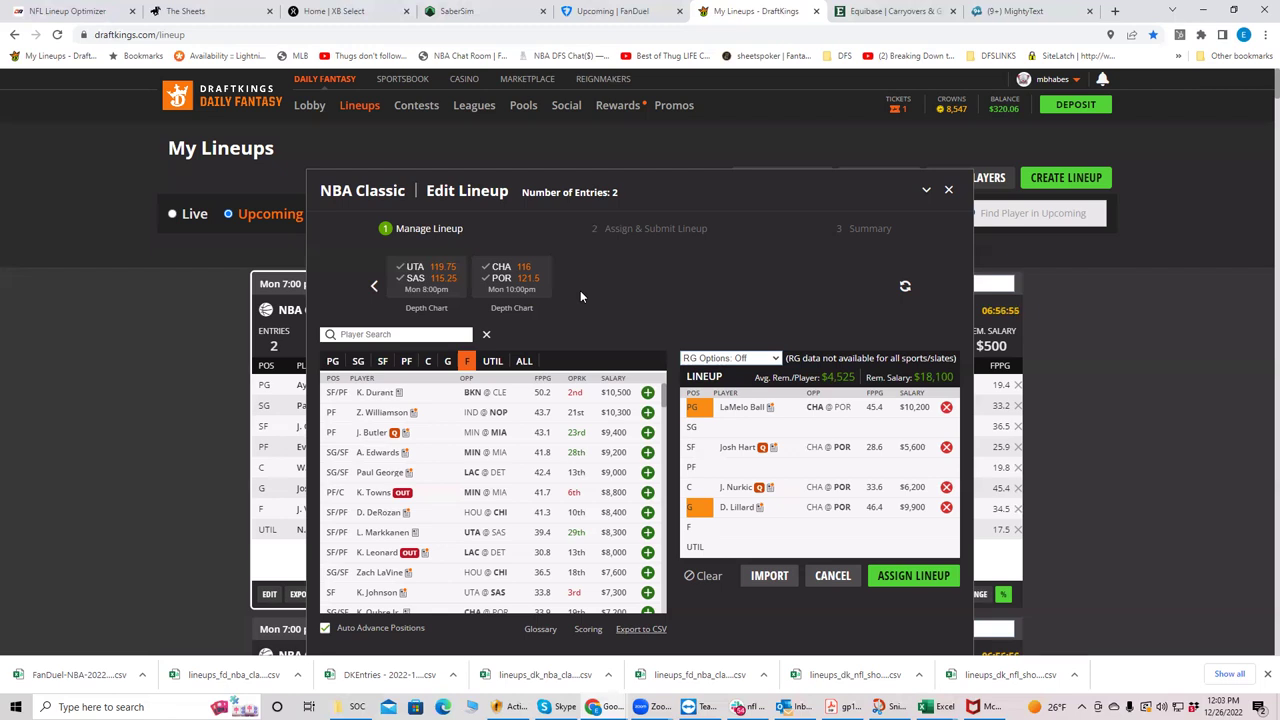
left_click(505, 288)
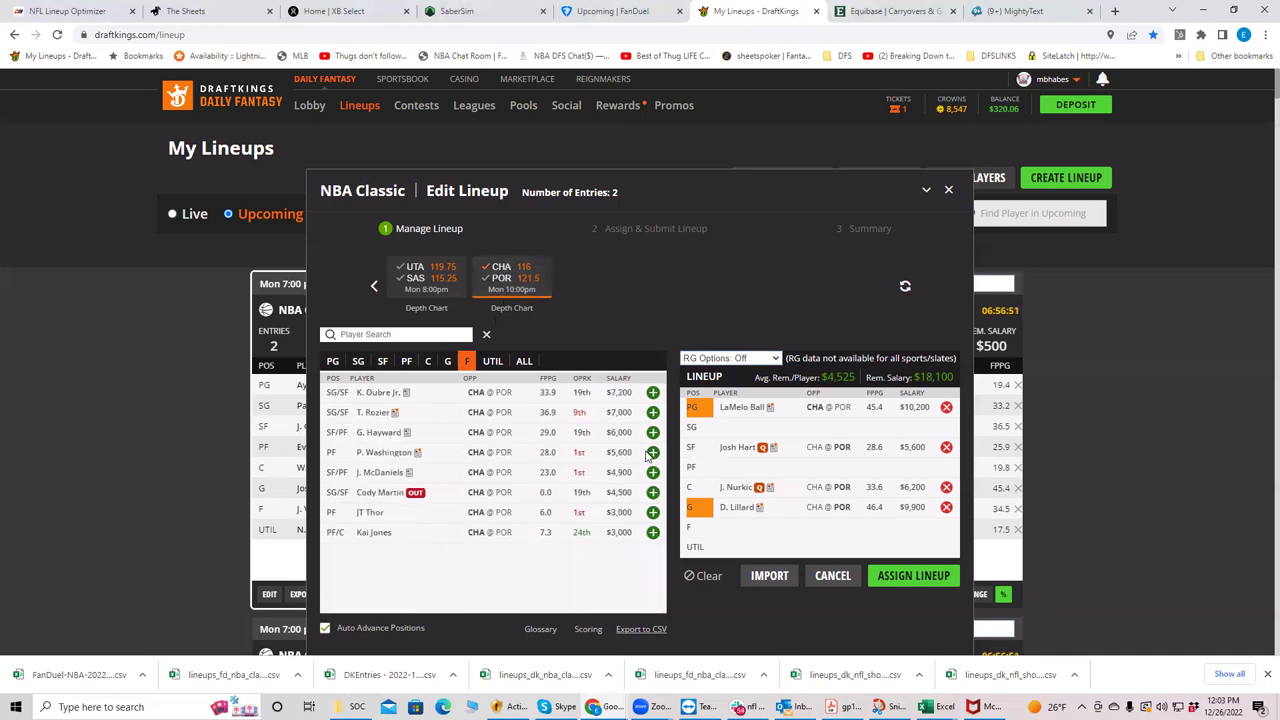
left_click(652, 453)
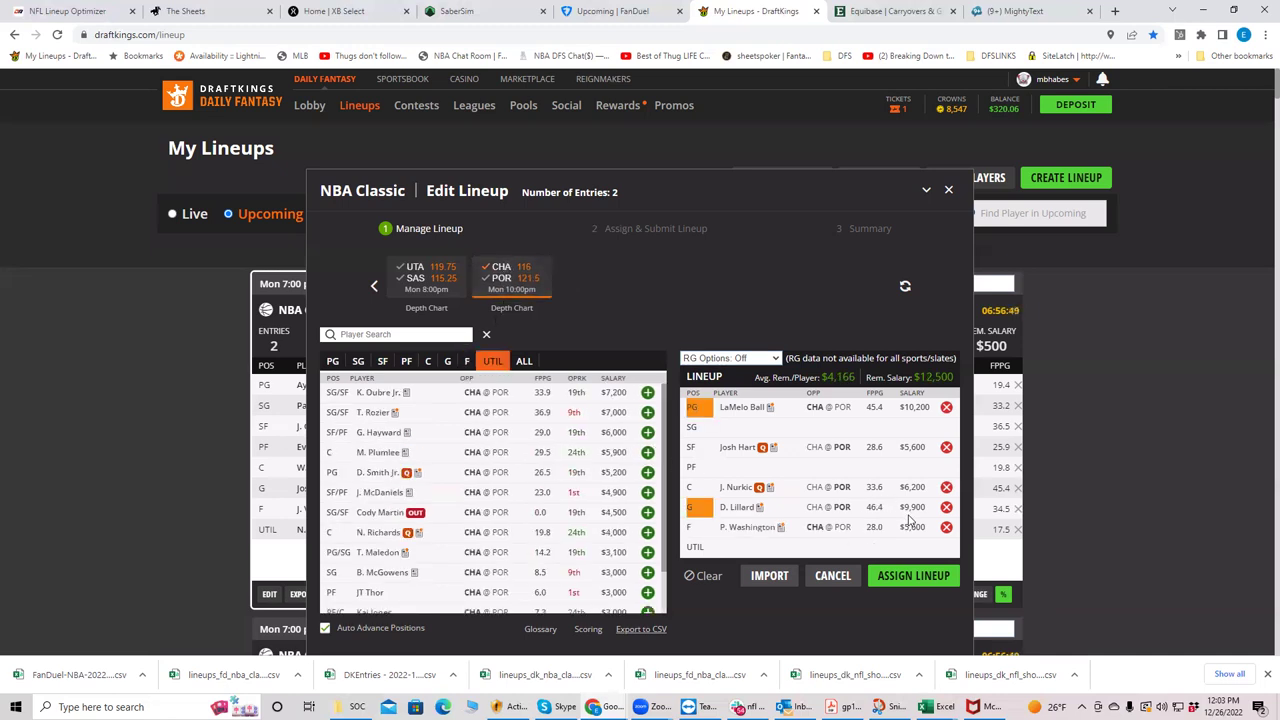
left_click(946, 528)
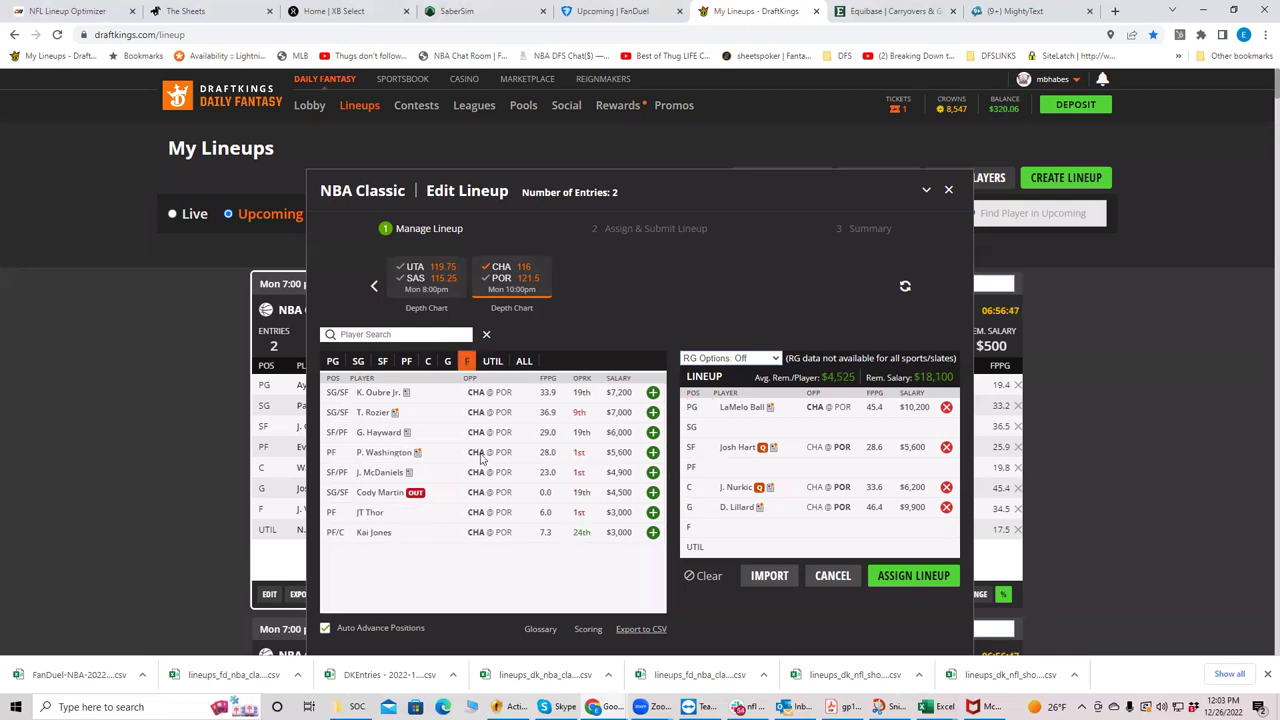
left_click(410, 361)
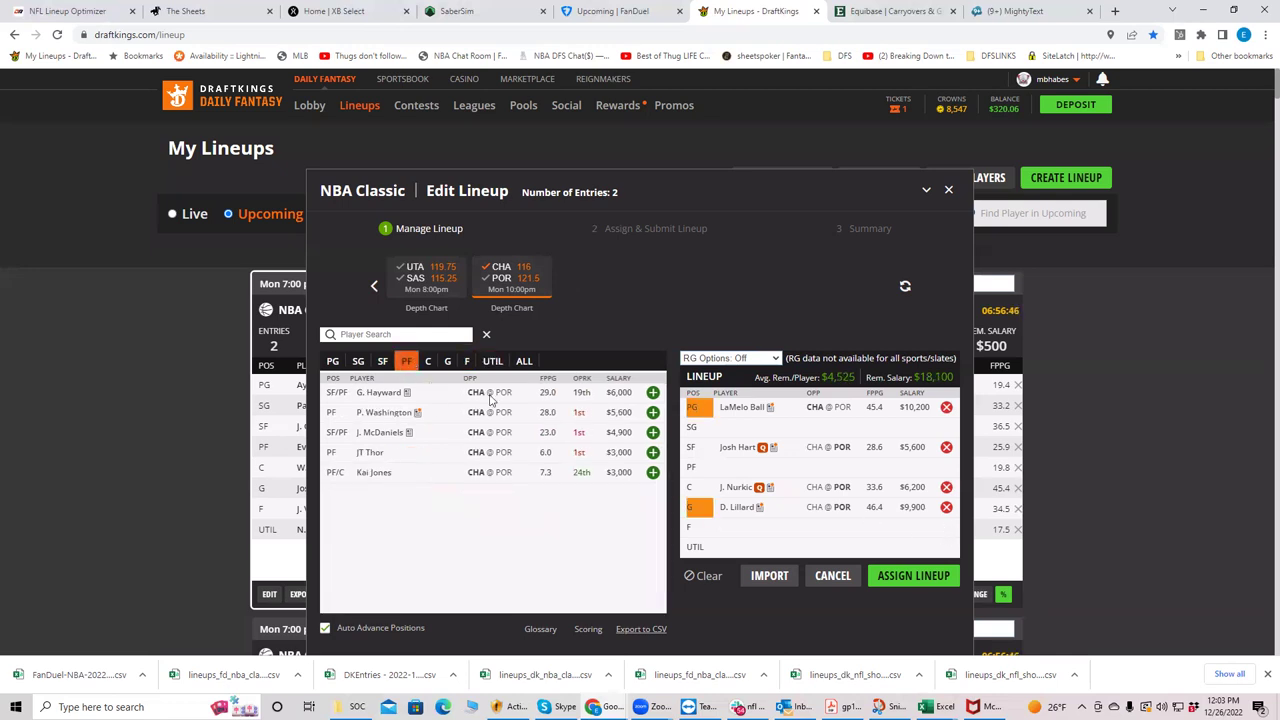
left_click(652, 412)
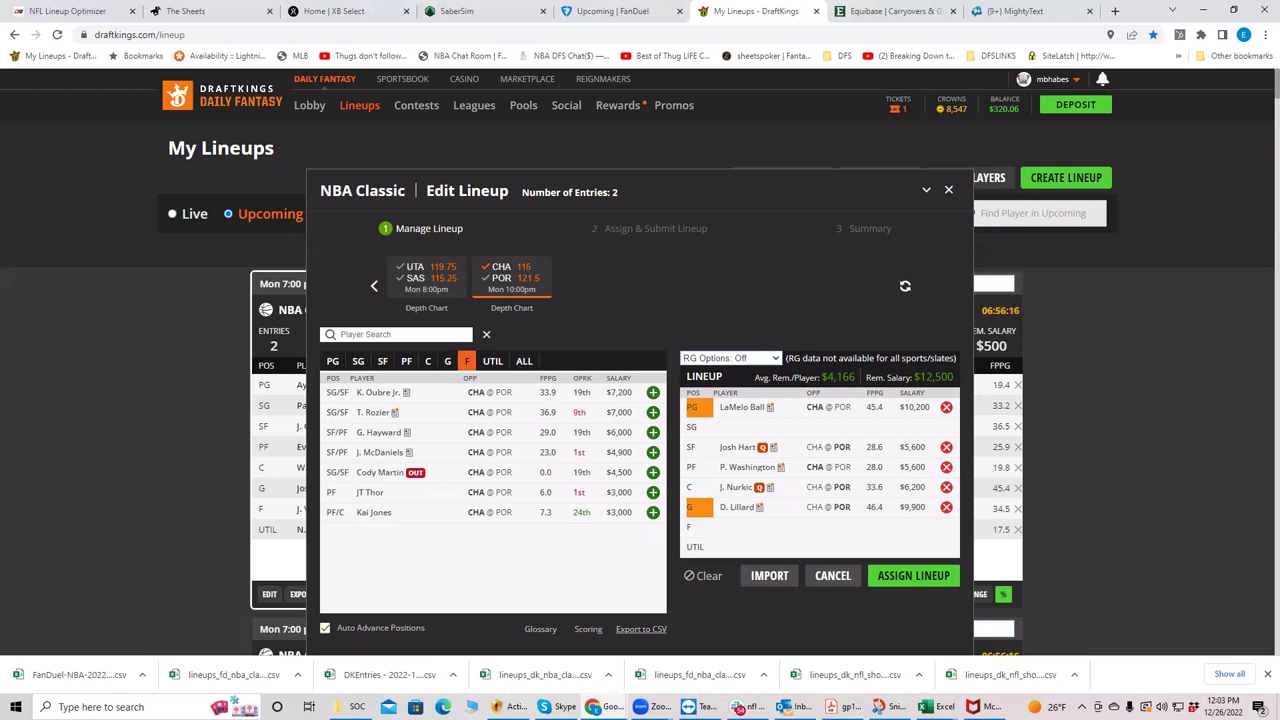
Step: Clear the CHA–POR filter and list New Orleans's shooting guards from the IND–NOP game
left_click(503, 278)
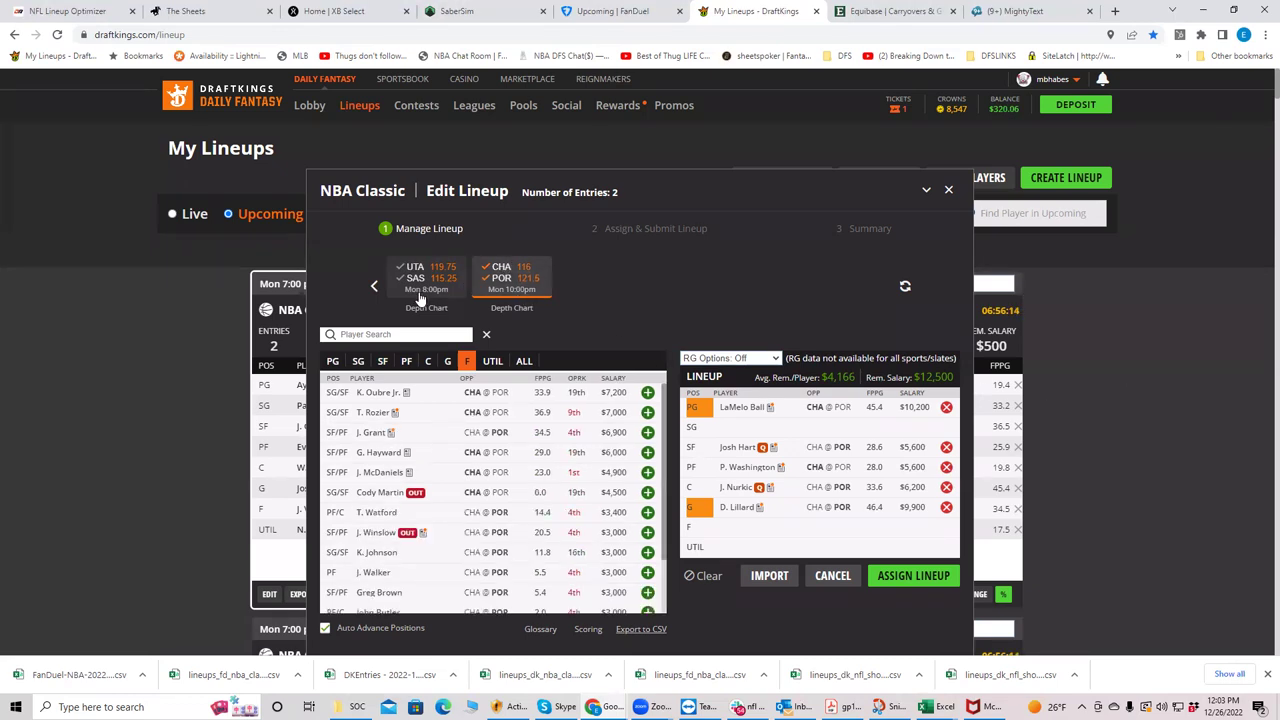
left_click(503, 279)
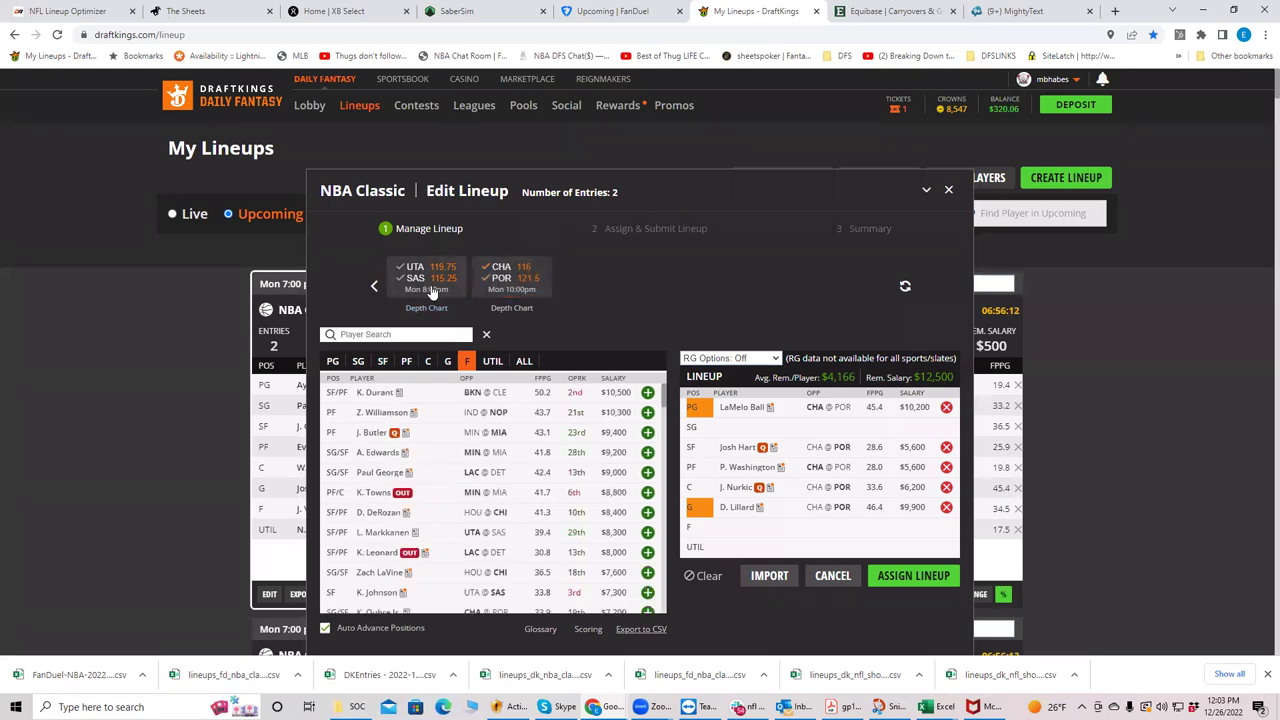
left_click(374, 286)
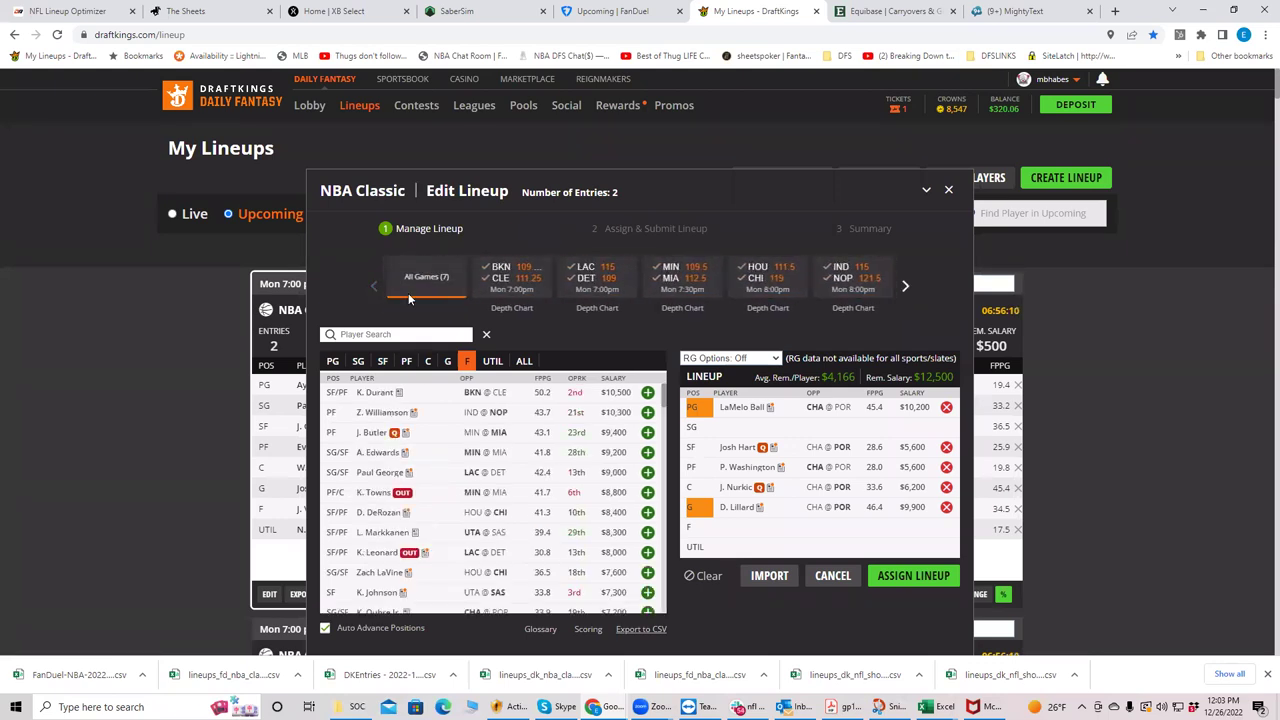
left_click(850, 283)
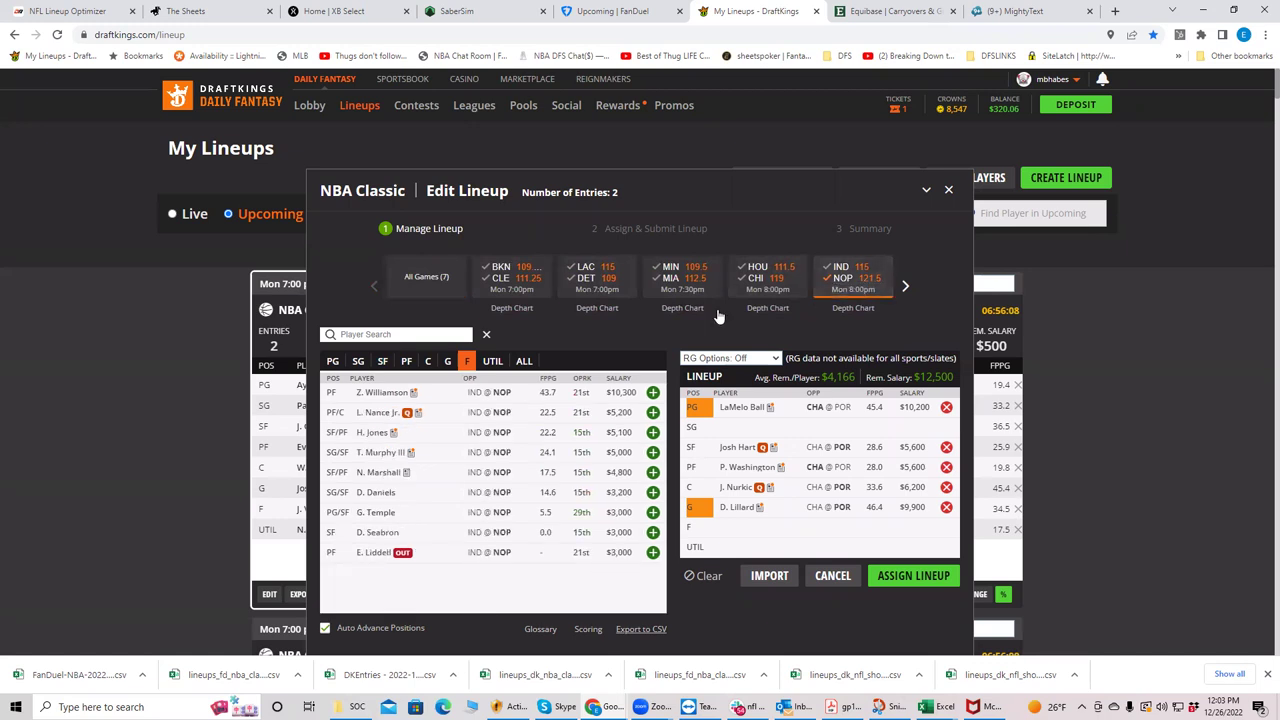
left_click(360, 362)
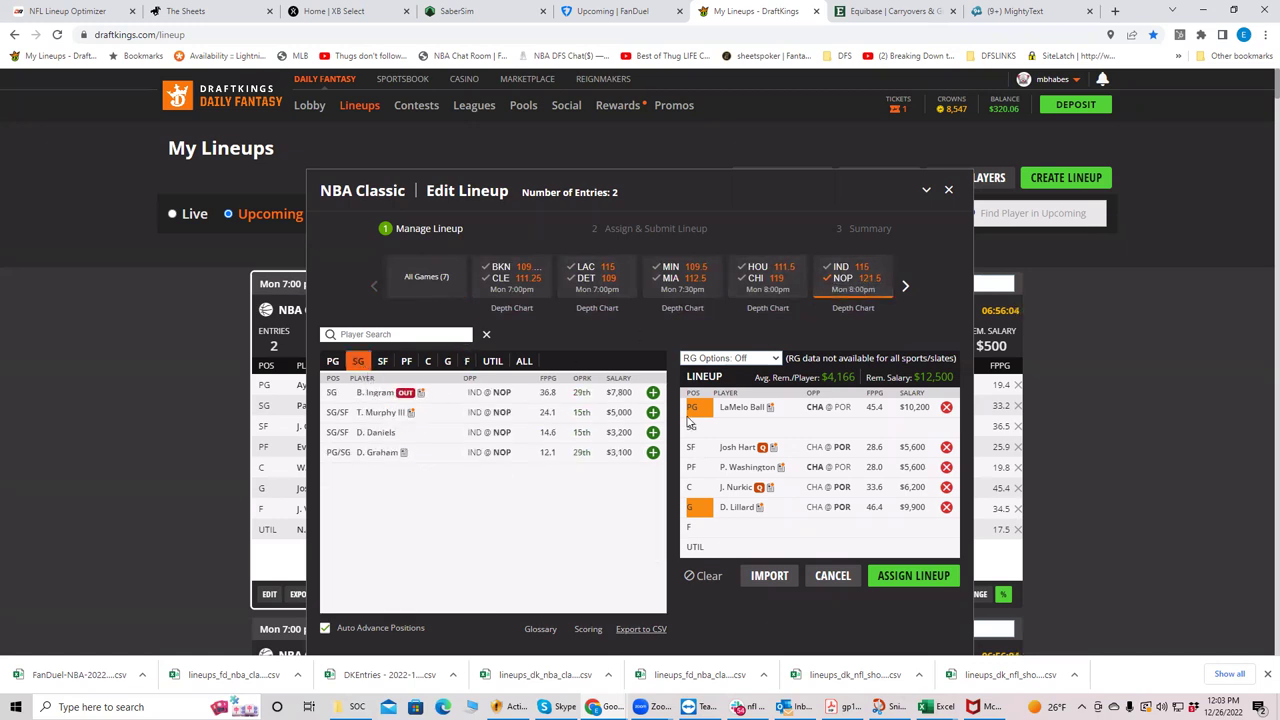
Step: Look through Miami's shooting guards, then filter to Houston and list its small forwards
left_click(845, 285)
left_click(663, 285)
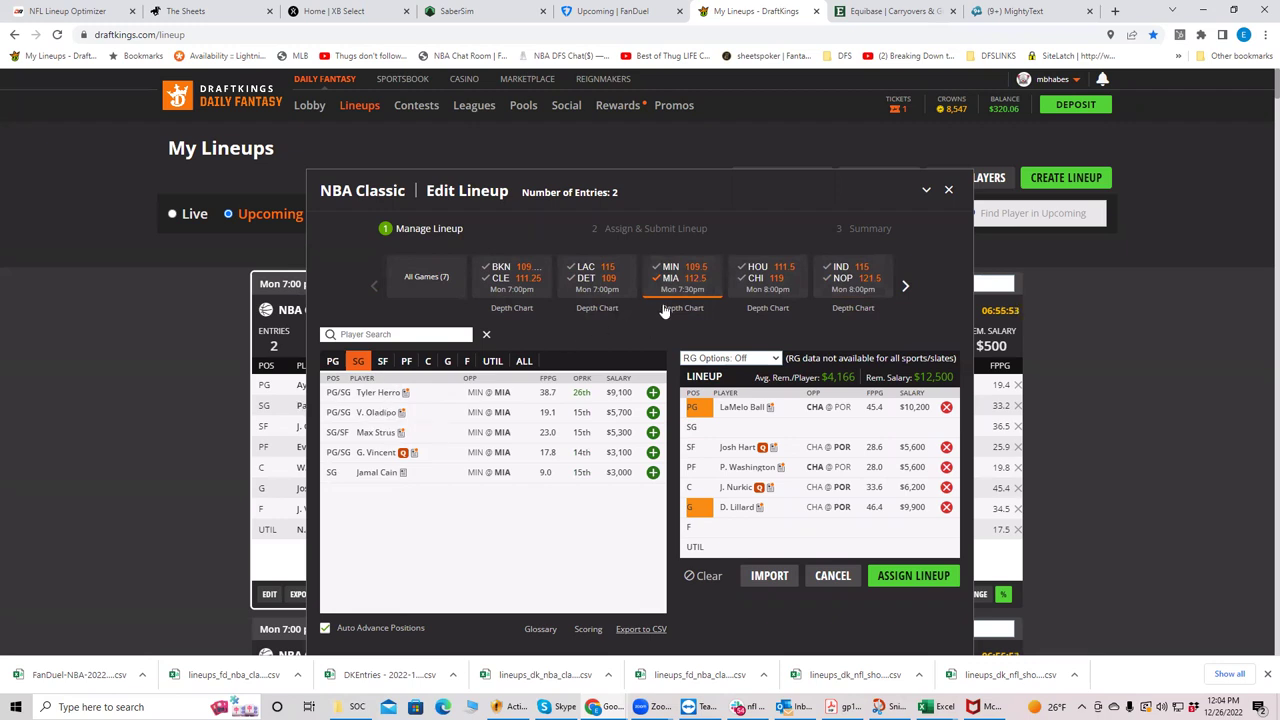
left_click(685, 283)
left_click(765, 278)
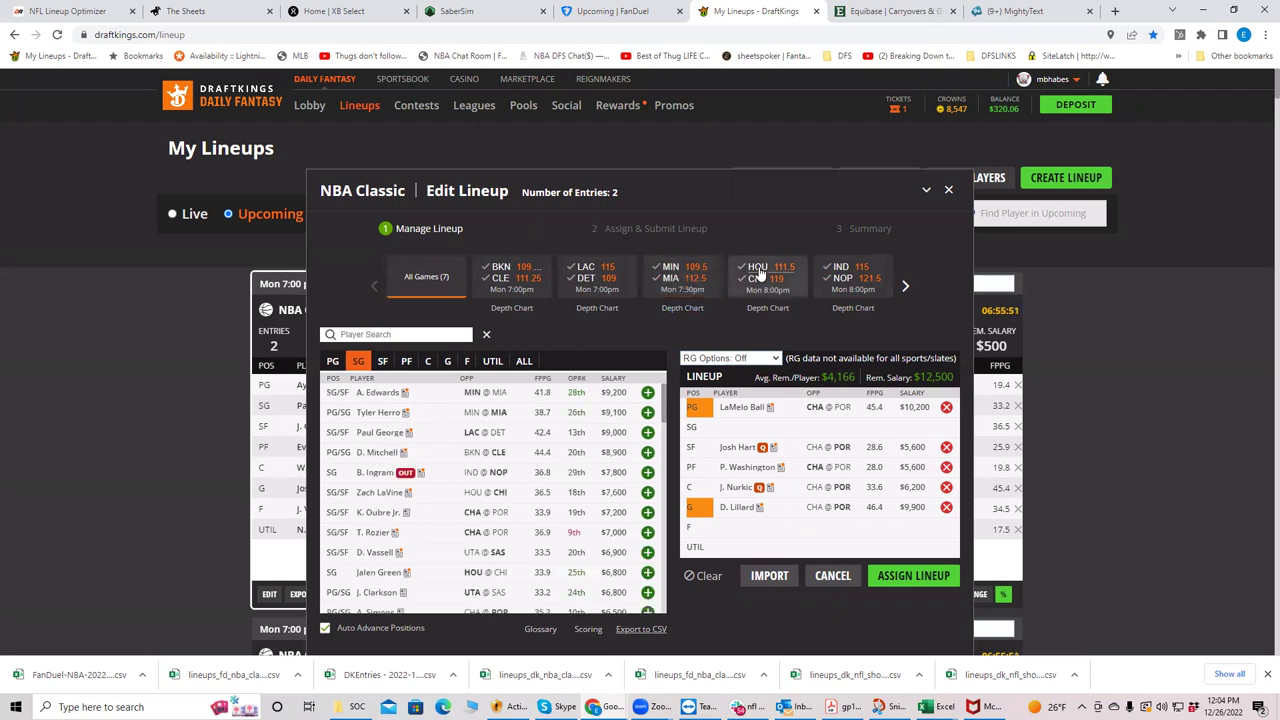
left_click(381, 365)
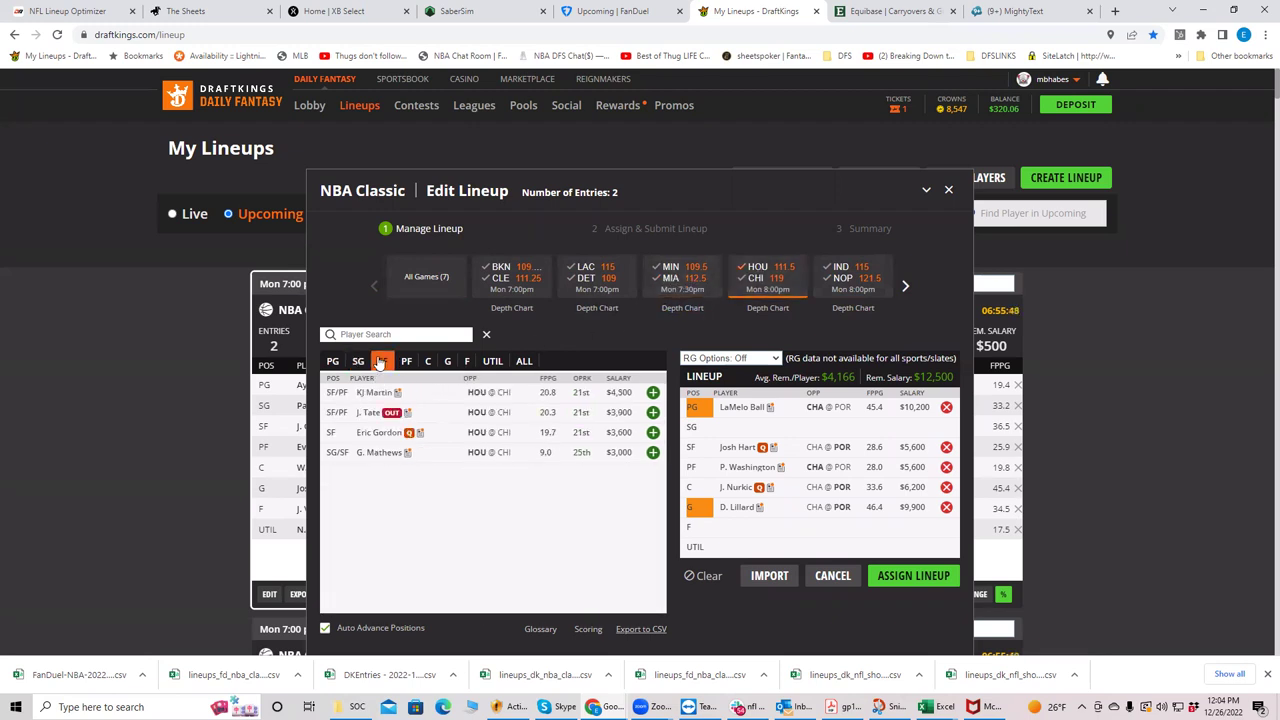
Step: View Josh Hart's player card, close it and remove him from the small forward slot
left_click(735, 448)
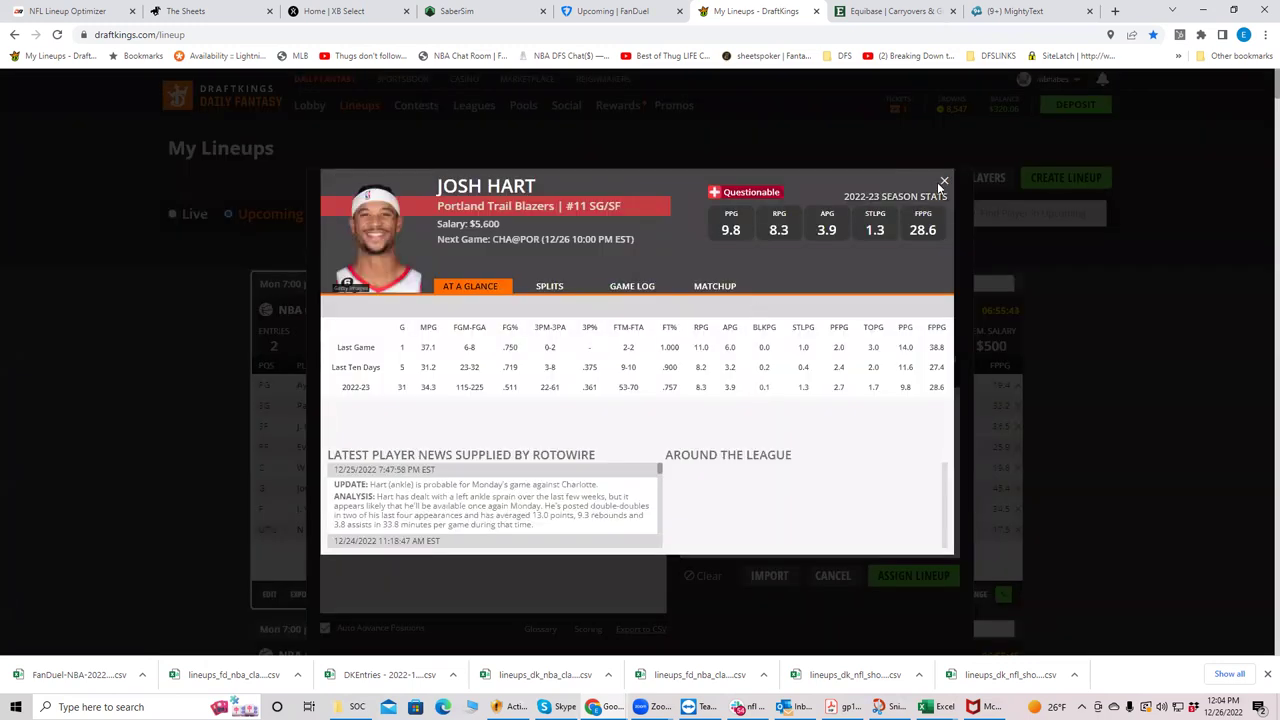
left_click(944, 181)
left_click(947, 448)
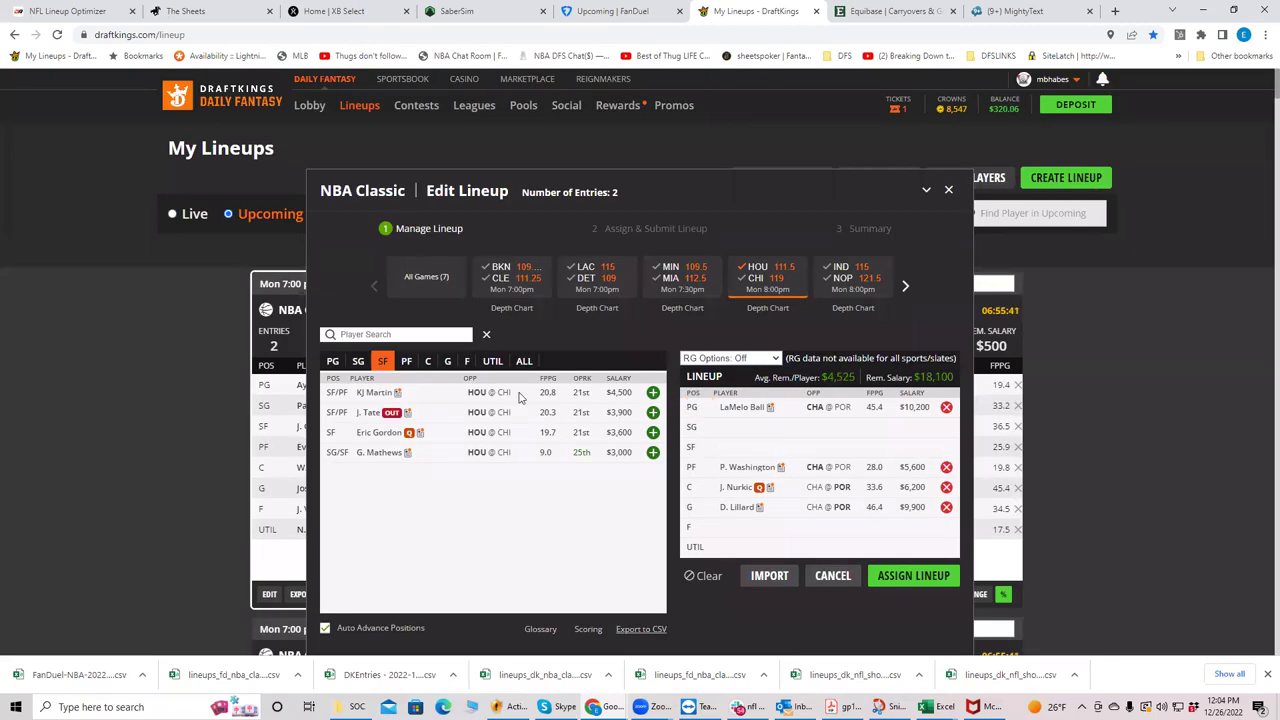
Step: Look through Houston's shooting guards, briefly including New Orleans's shooting guards in the list
left_click(359, 363)
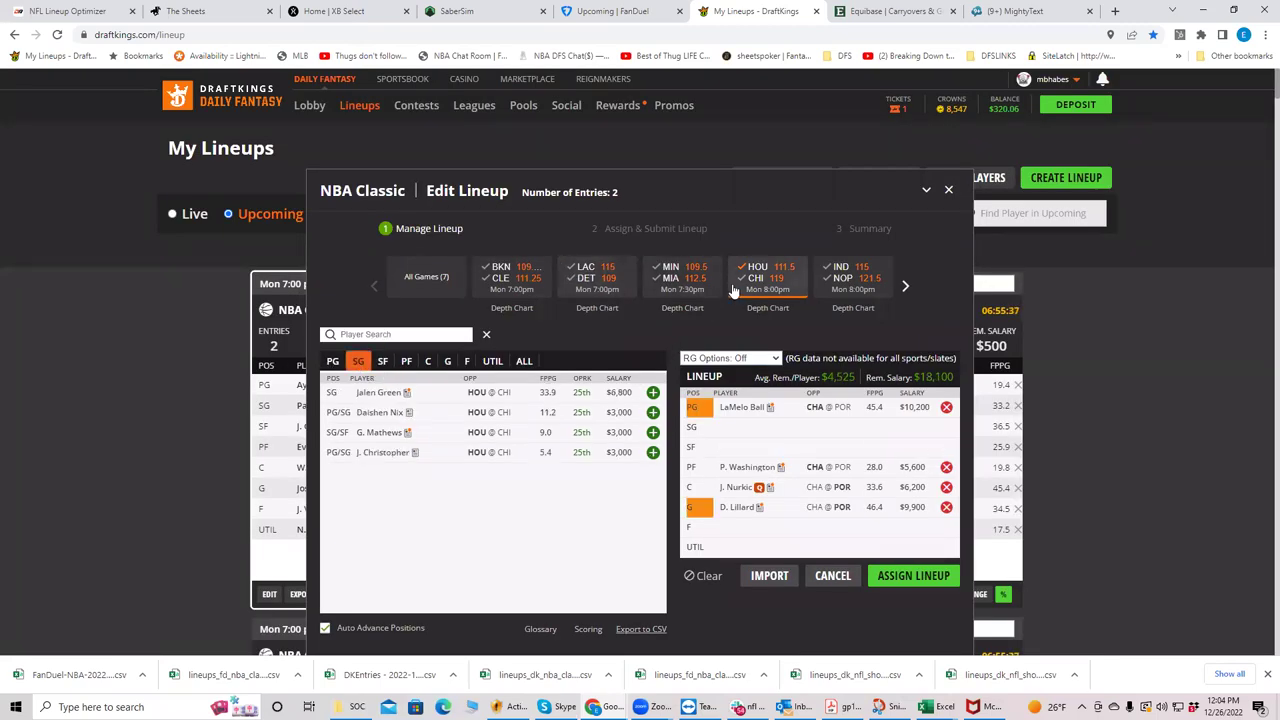
left_click(833, 285)
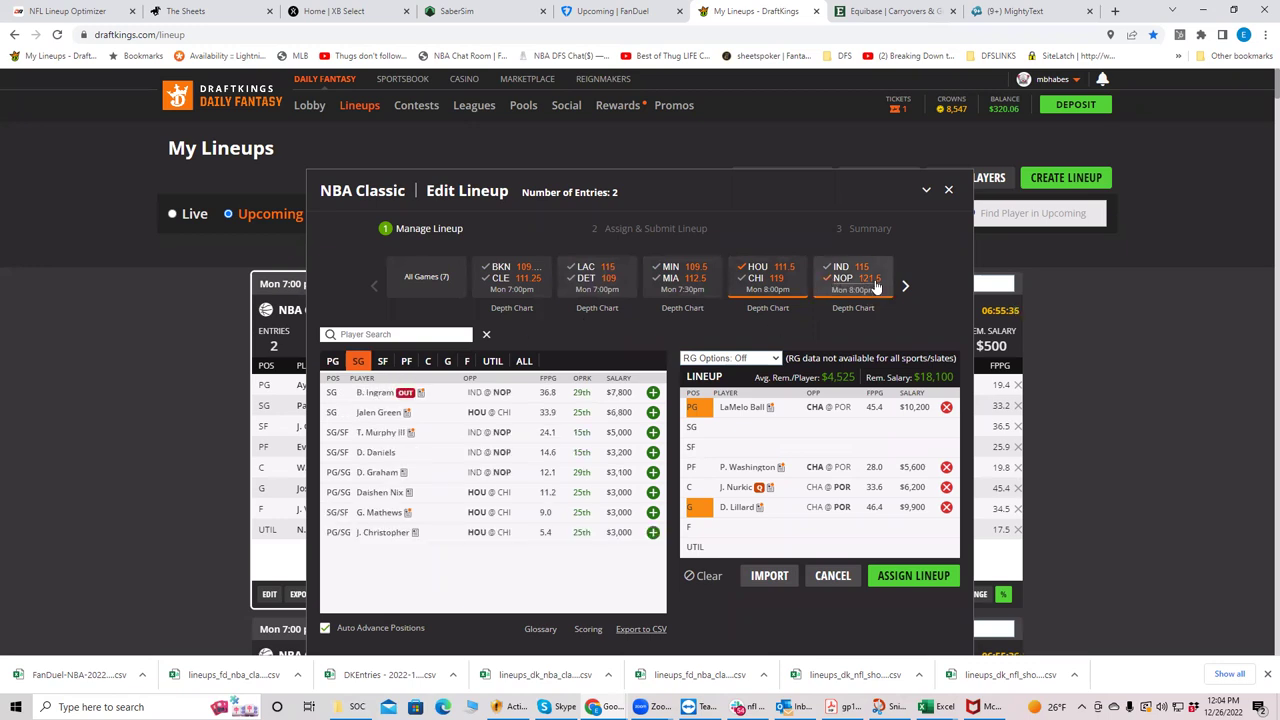
left_click(840, 282)
Step: Include Portland in the filtered teams without Charlotte and add Josh Hart at shooting guard
left_click(905, 287)
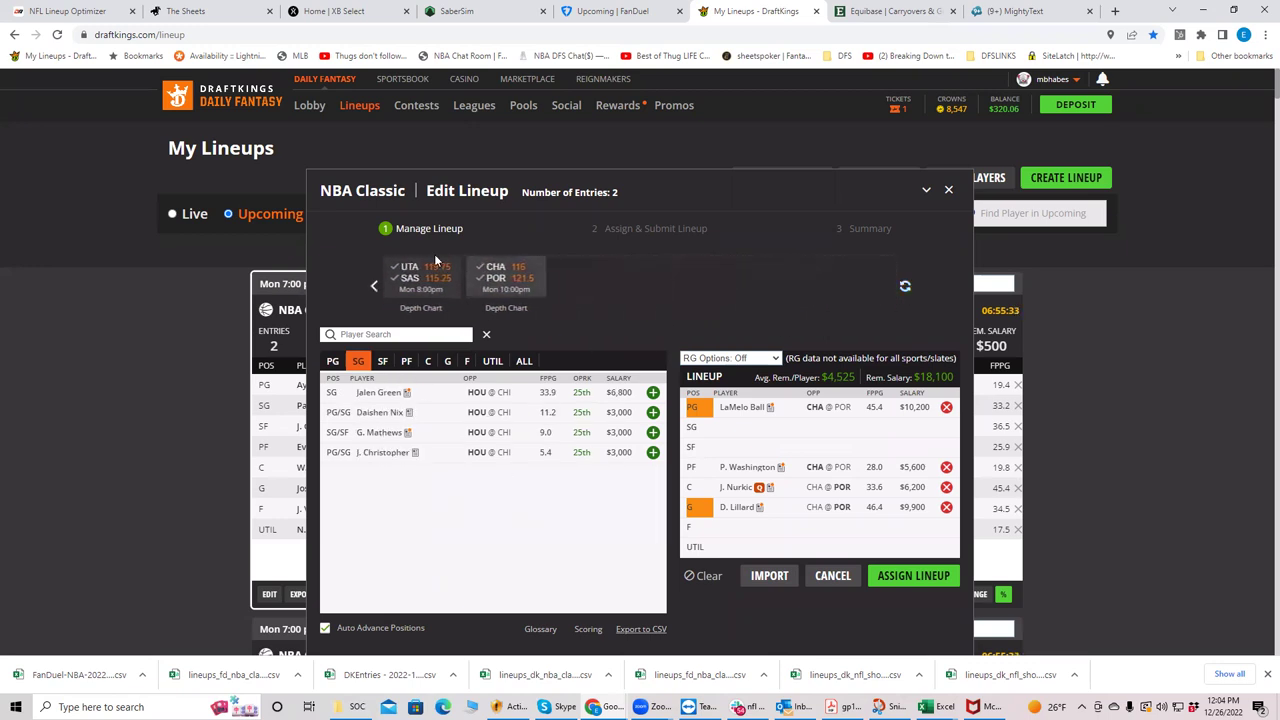
left_click(502, 278)
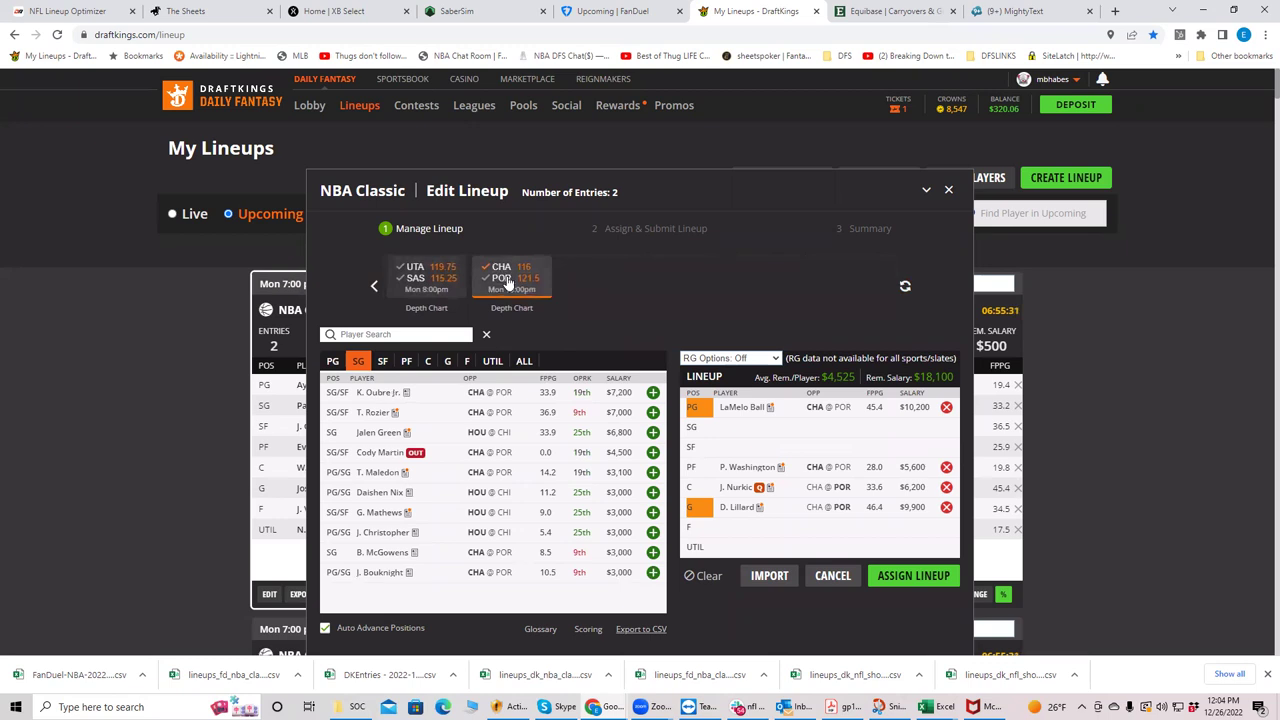
left_click(502, 279)
left_click(502, 268)
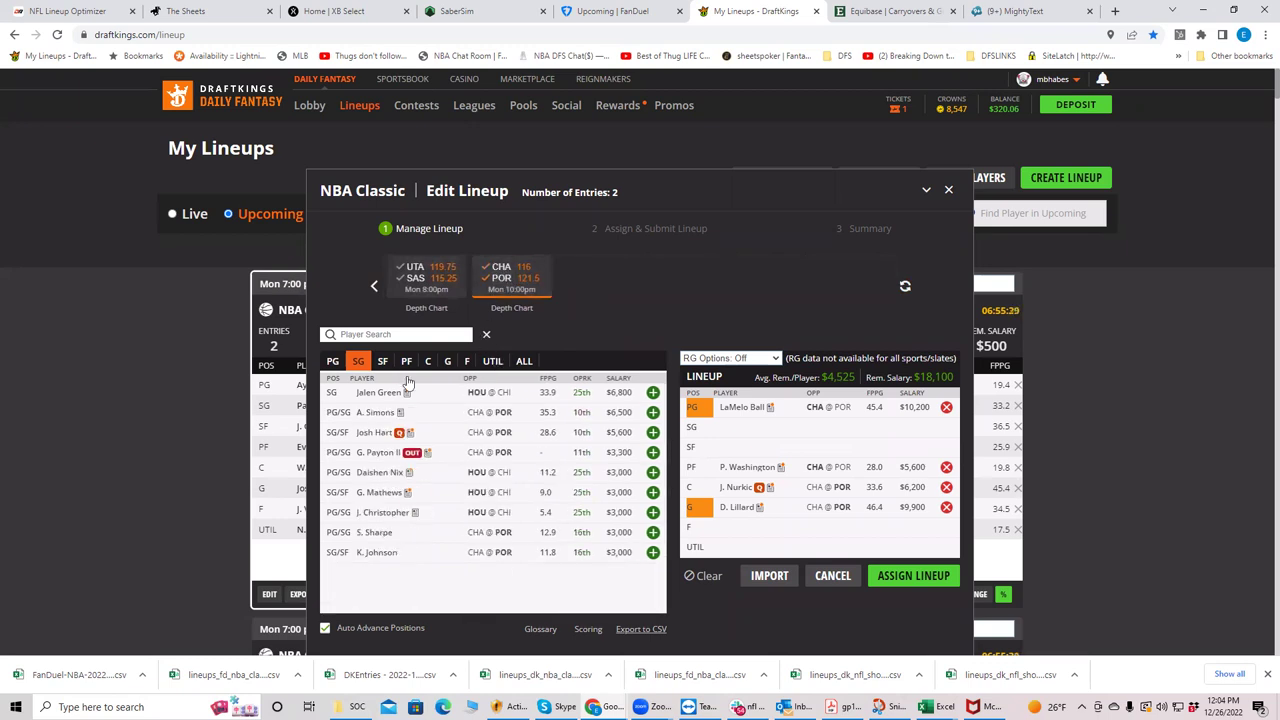
left_click(652, 432)
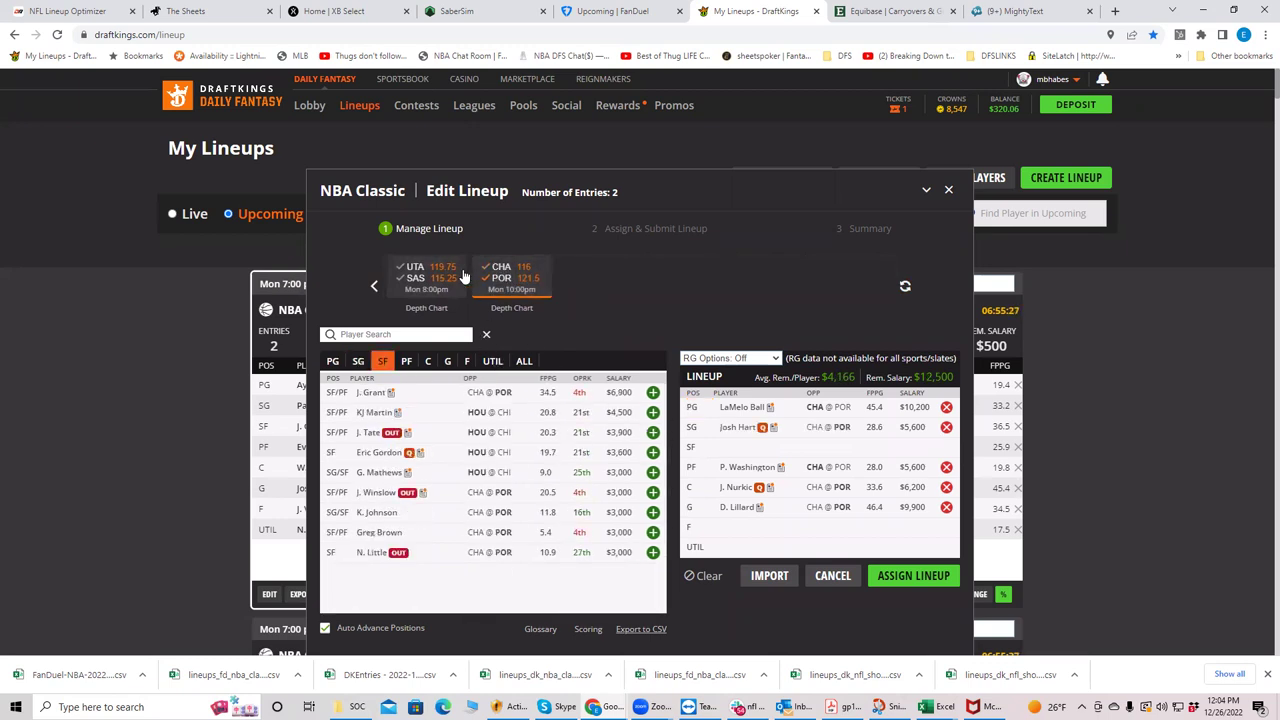
Step: Take the Charlotte–Portland game out of the team filter and add Houston's KJ Martin at small forward
left_click(492, 283)
left_click(376, 288)
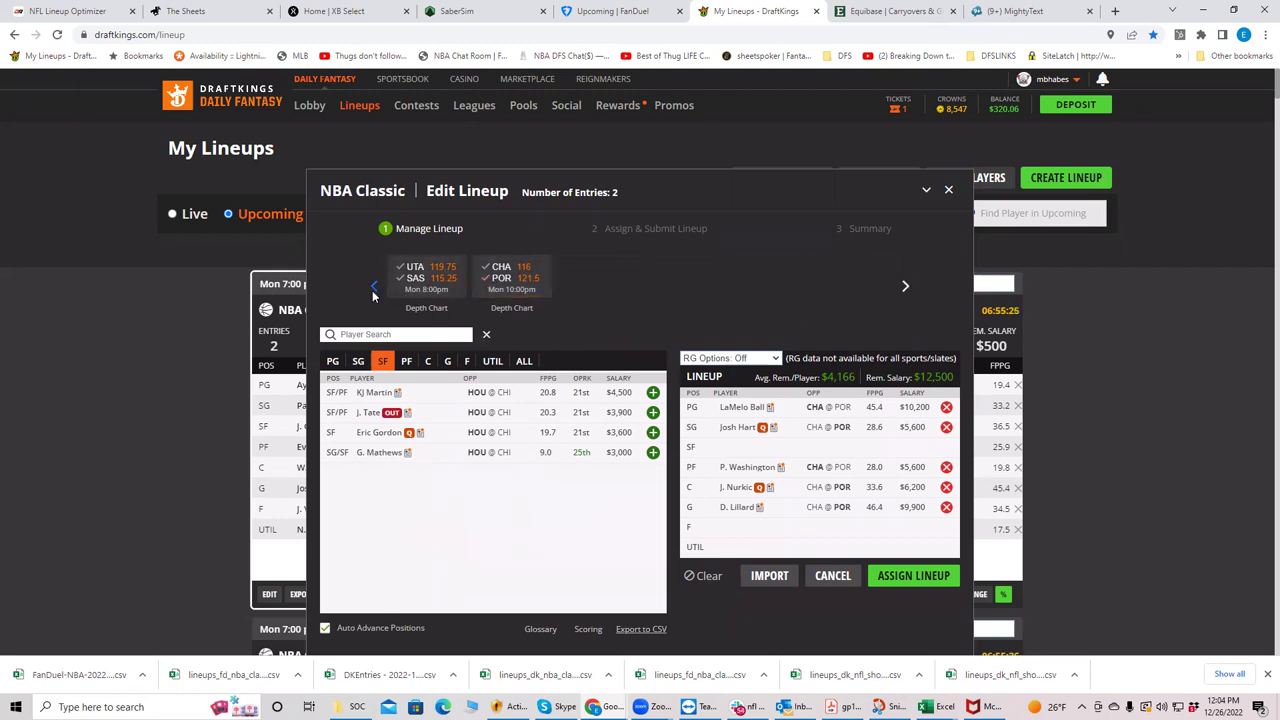
left_click(652, 392)
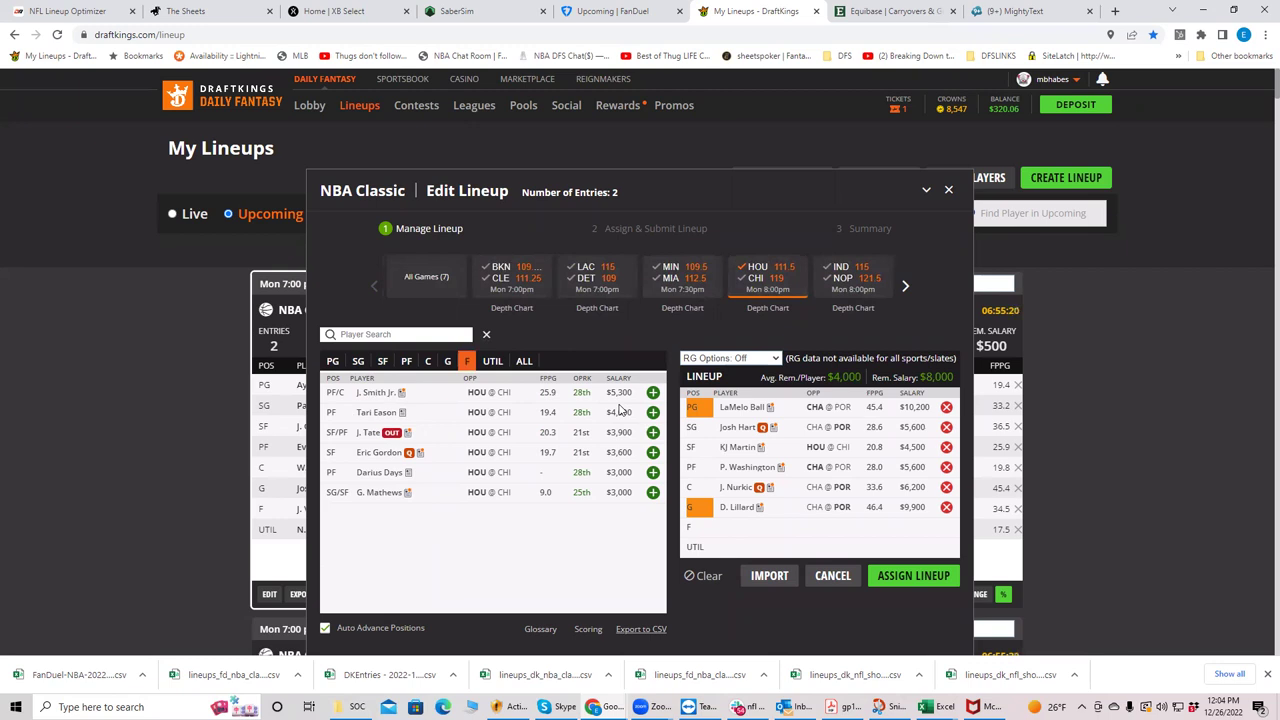
Step: Filter the player pool to Miami only and look at Udonis Haslem's game log from the list of centers
left_click(690, 282)
left_click(737, 272)
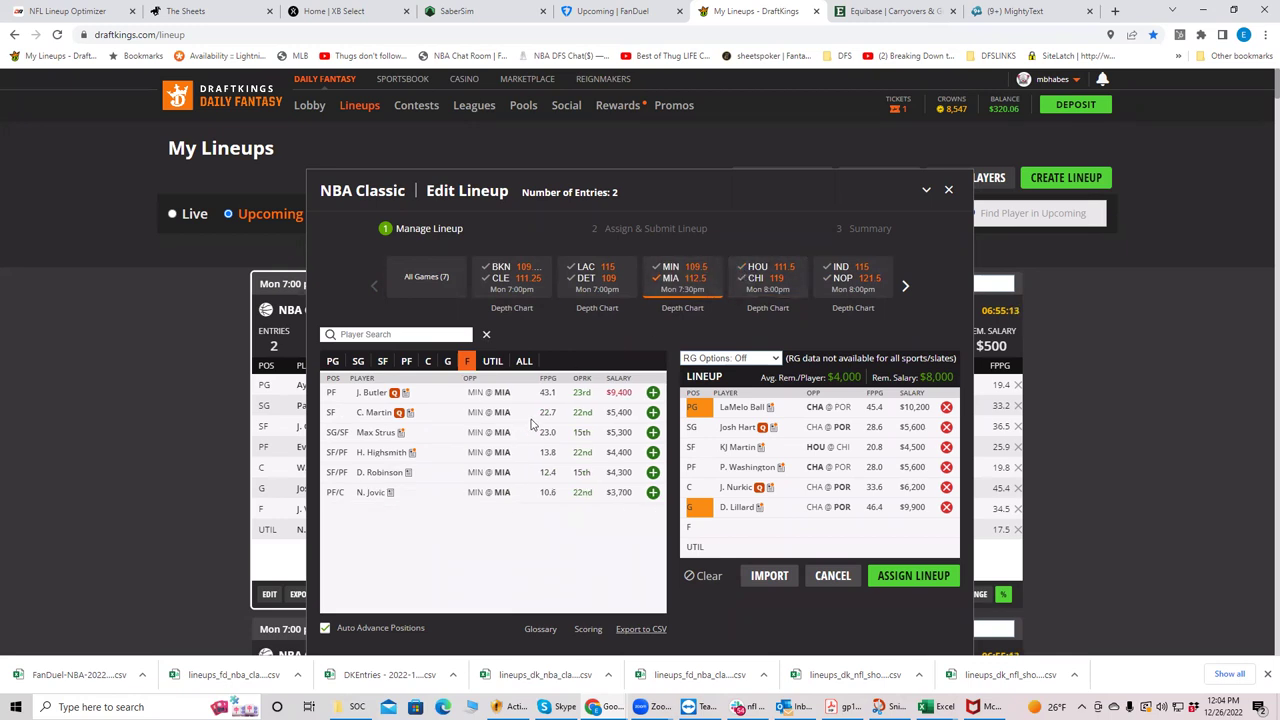
left_click(427, 362)
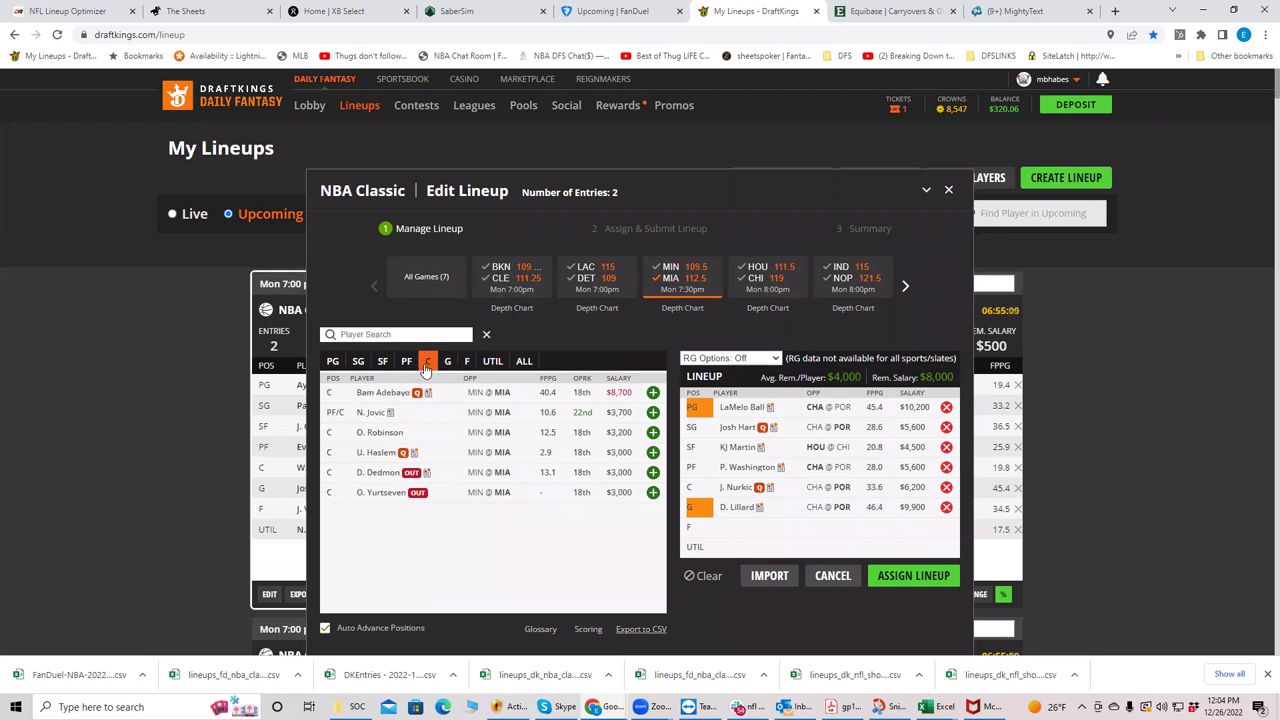
left_click(381, 452)
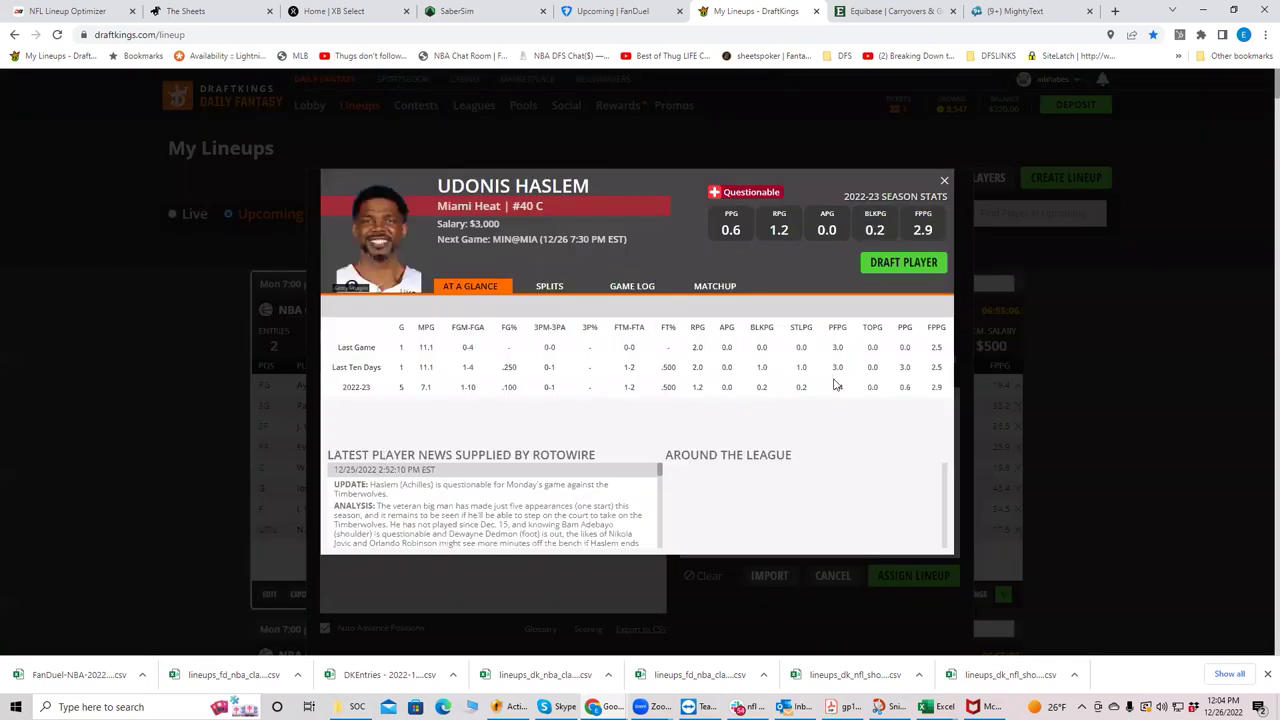
left_click(648, 297)
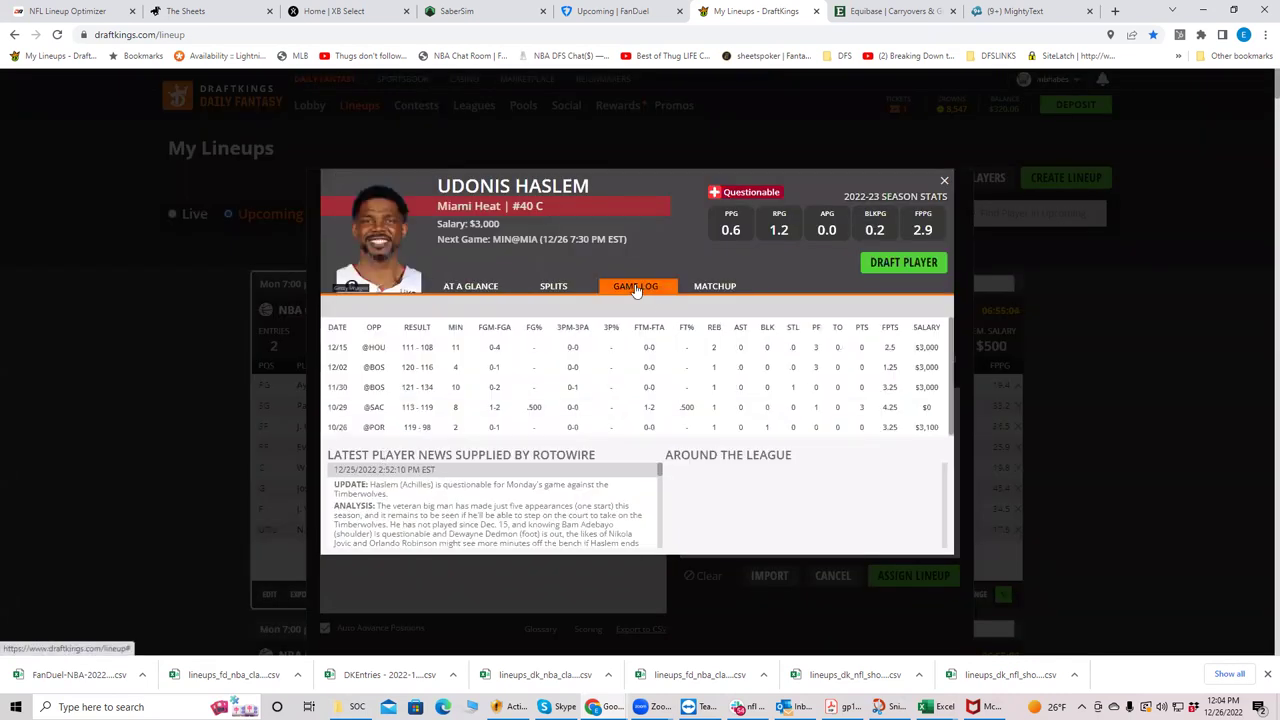
left_click(944, 181)
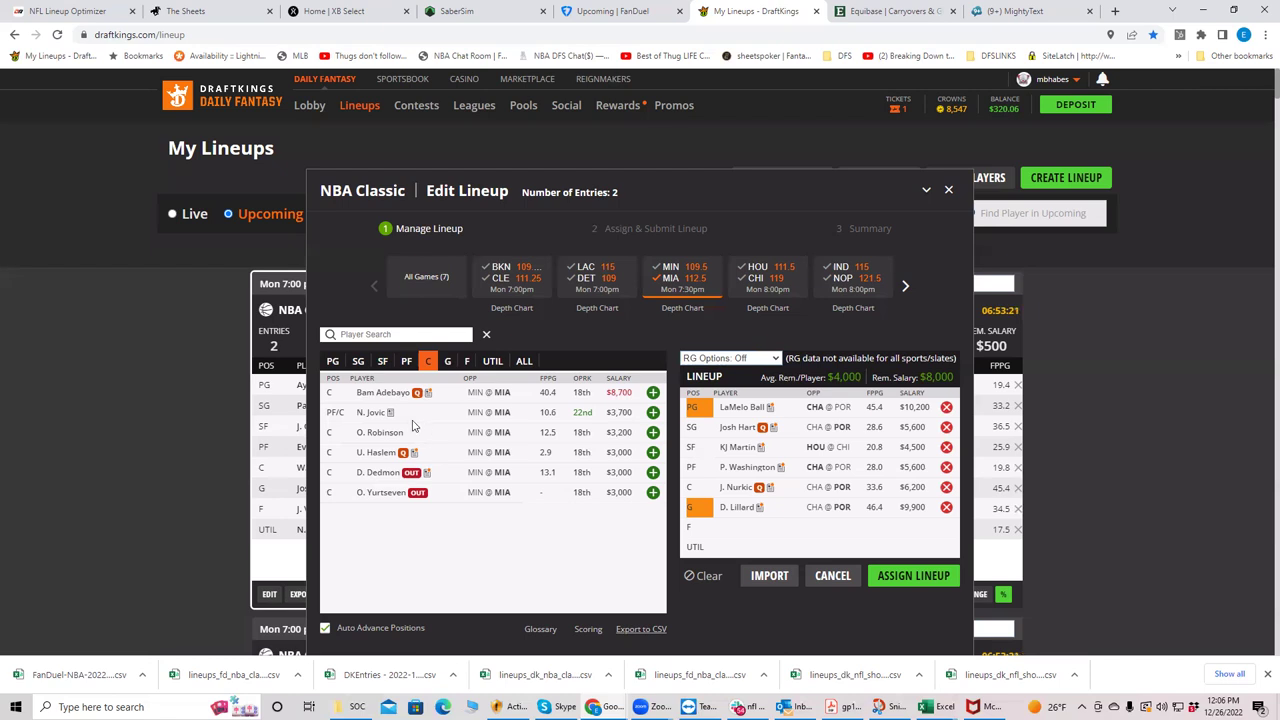
Step: Check the game logs of Miami big men Nikola Jovic and Orlando Robinson, closing each player card
left_click(371, 412)
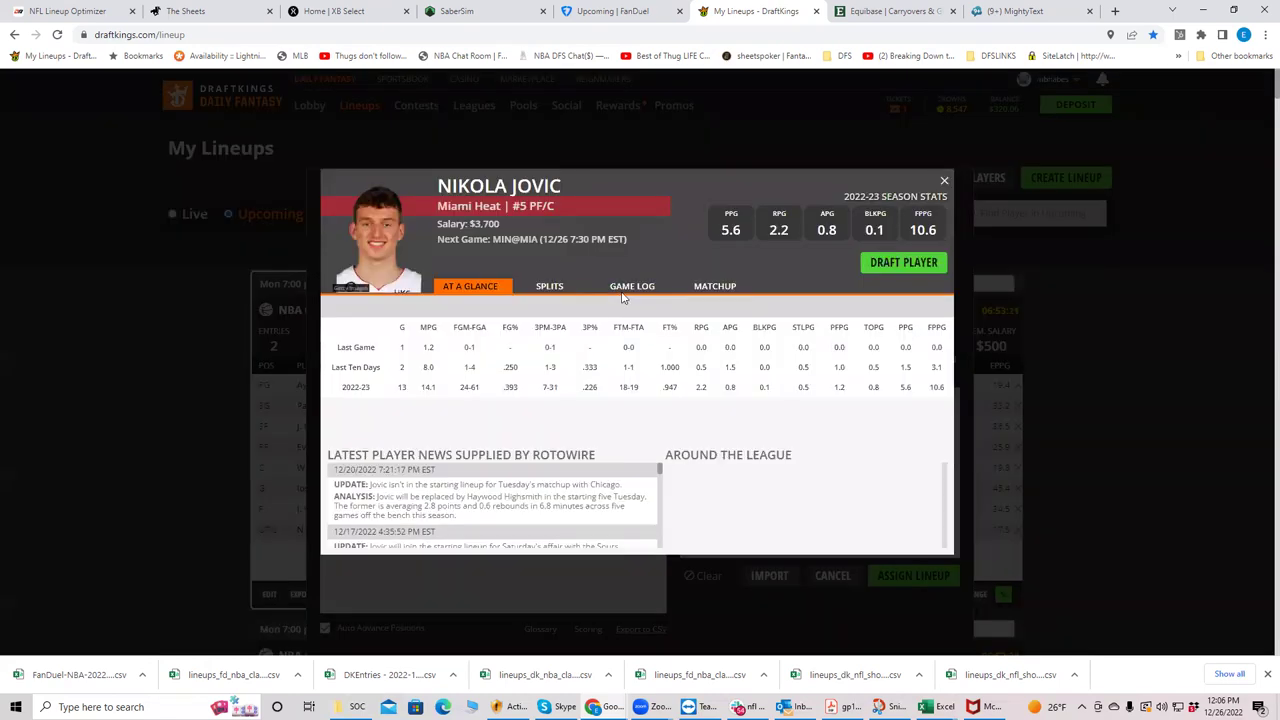
left_click(624, 290)
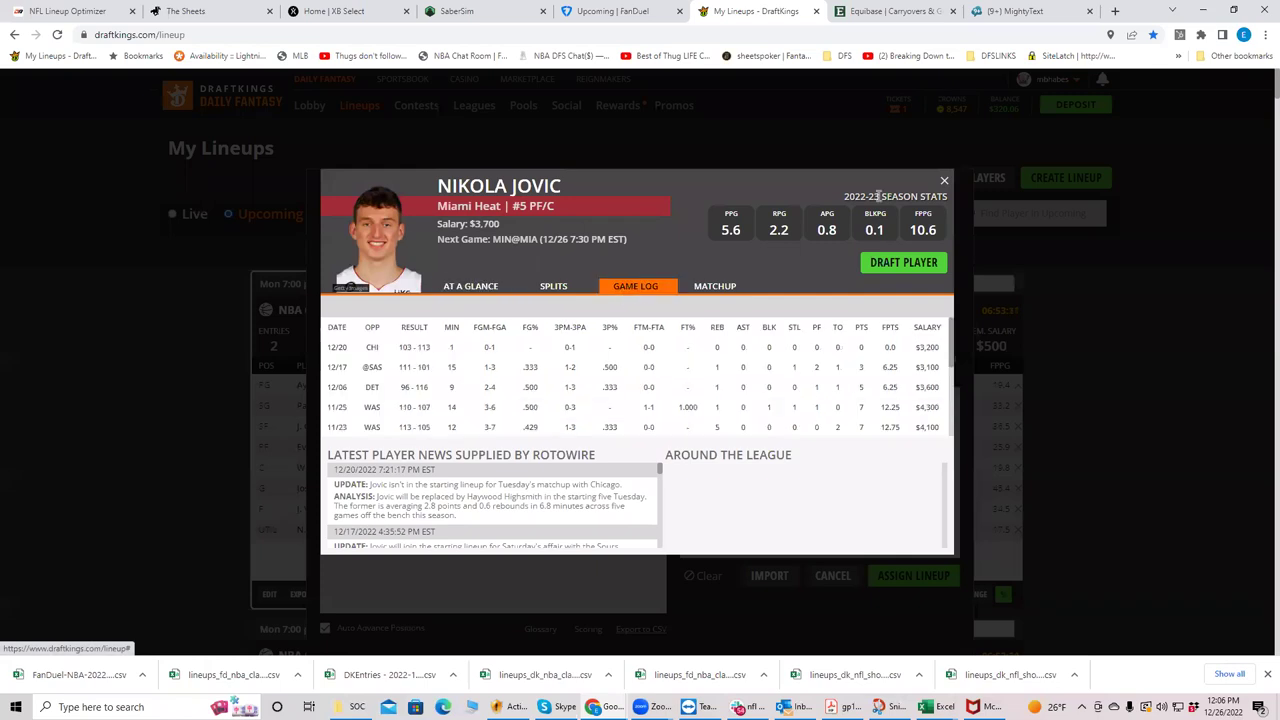
left_click(944, 181)
left_click(379, 432)
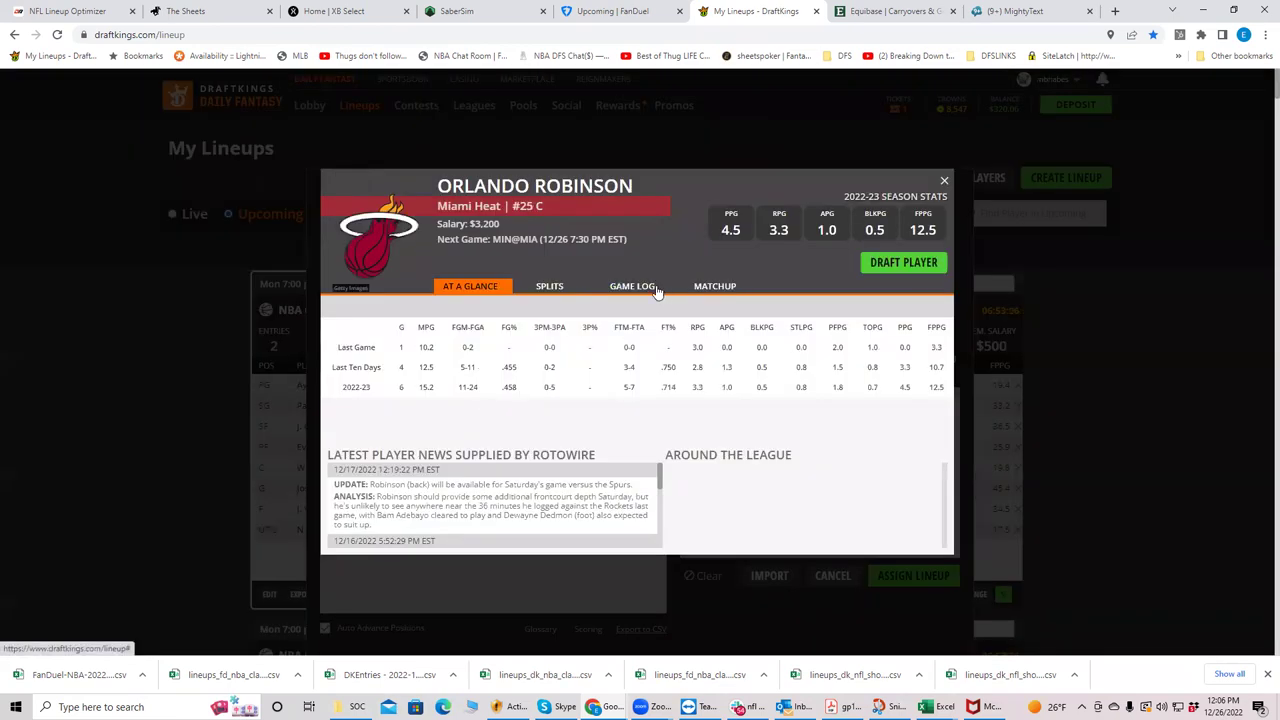
left_click(657, 289)
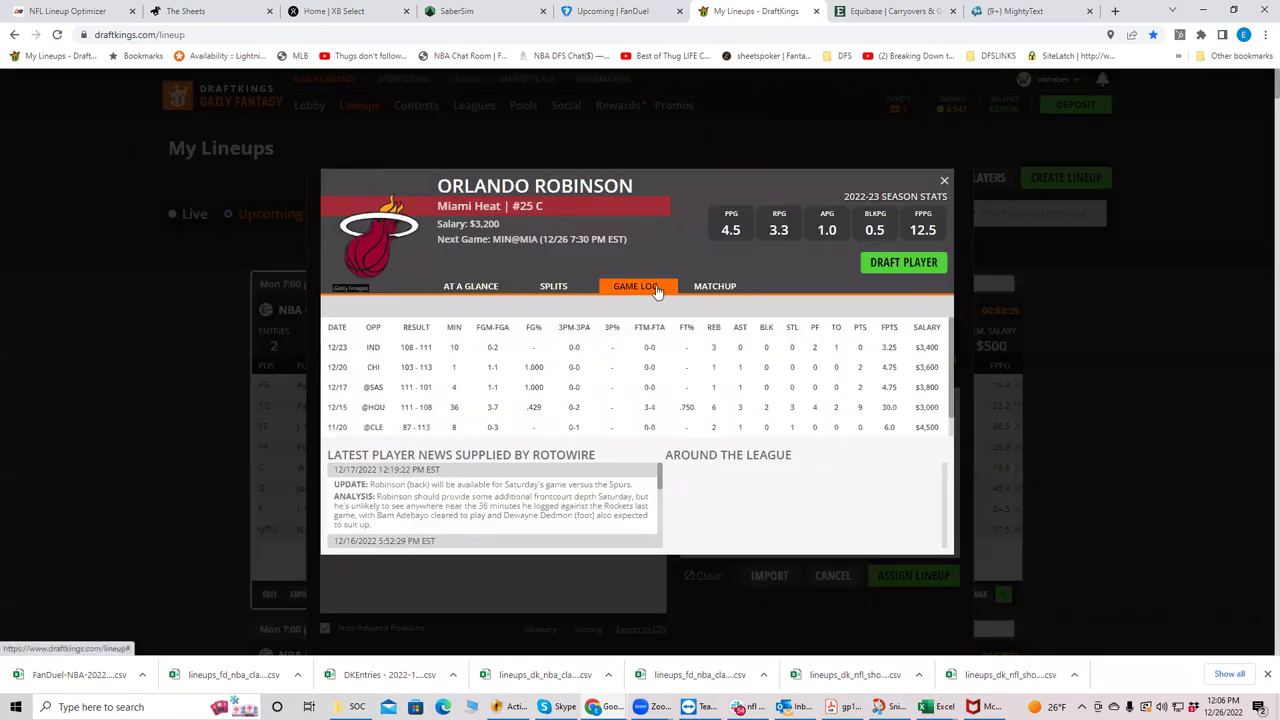
left_click(943, 180)
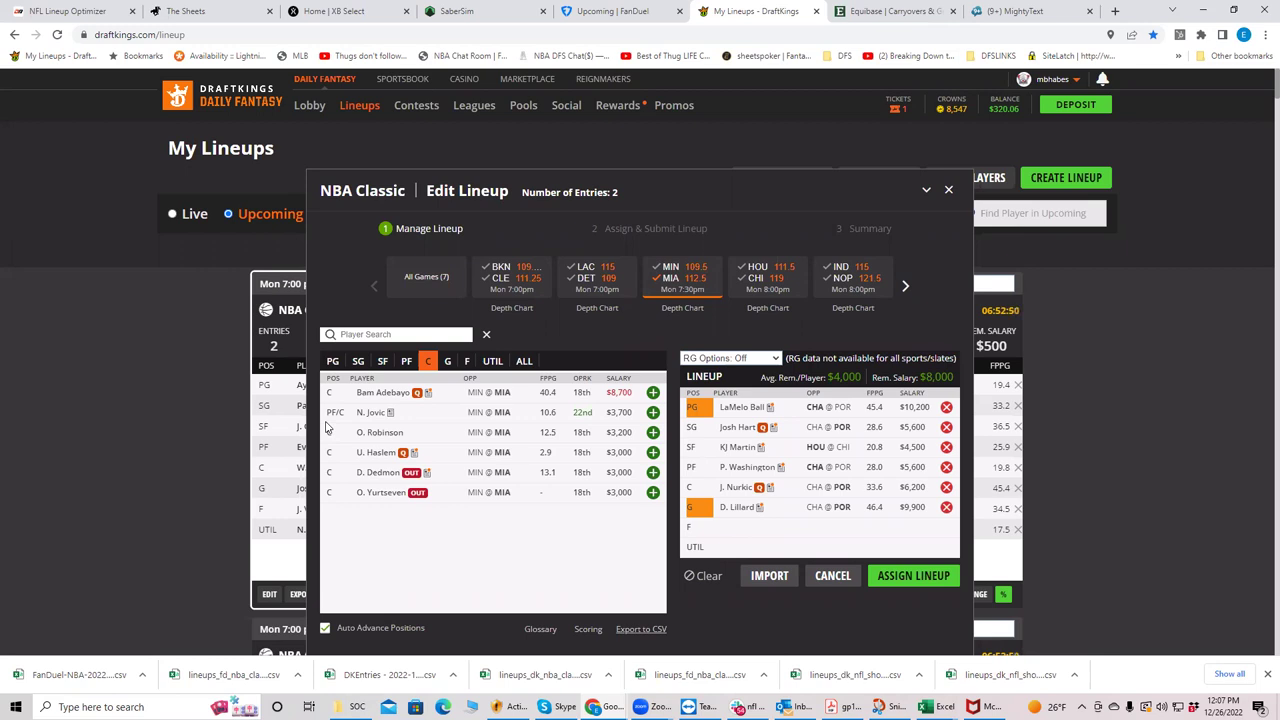
Step: Review H. Highsmith's game log among Miami's power forwards and Udonis Haslem's player card among the centers
left_click(406, 362)
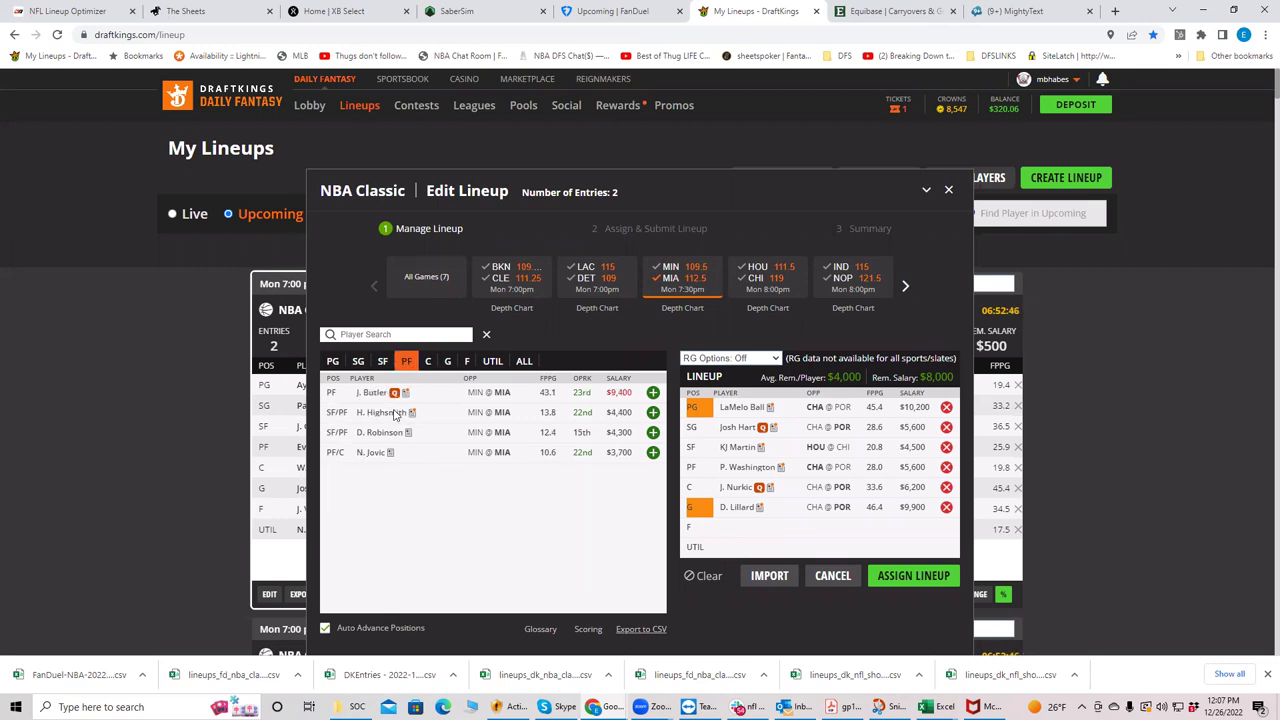
left_click(386, 418)
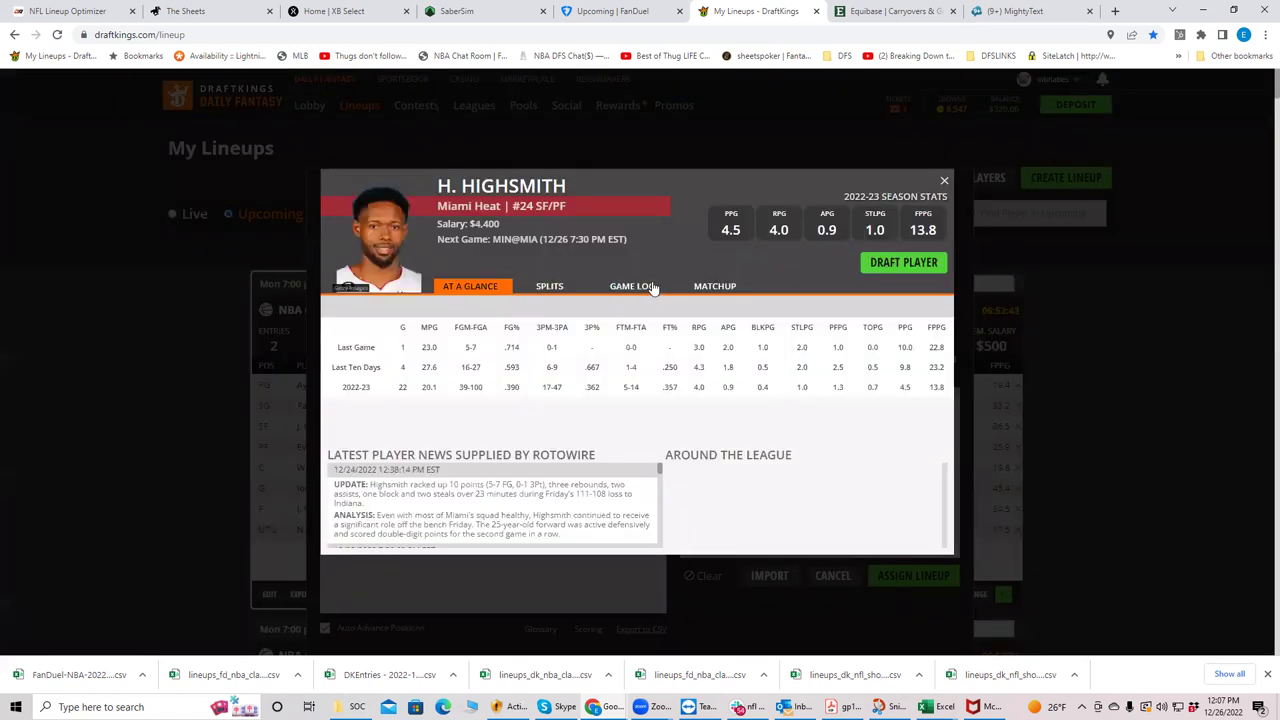
left_click(648, 287)
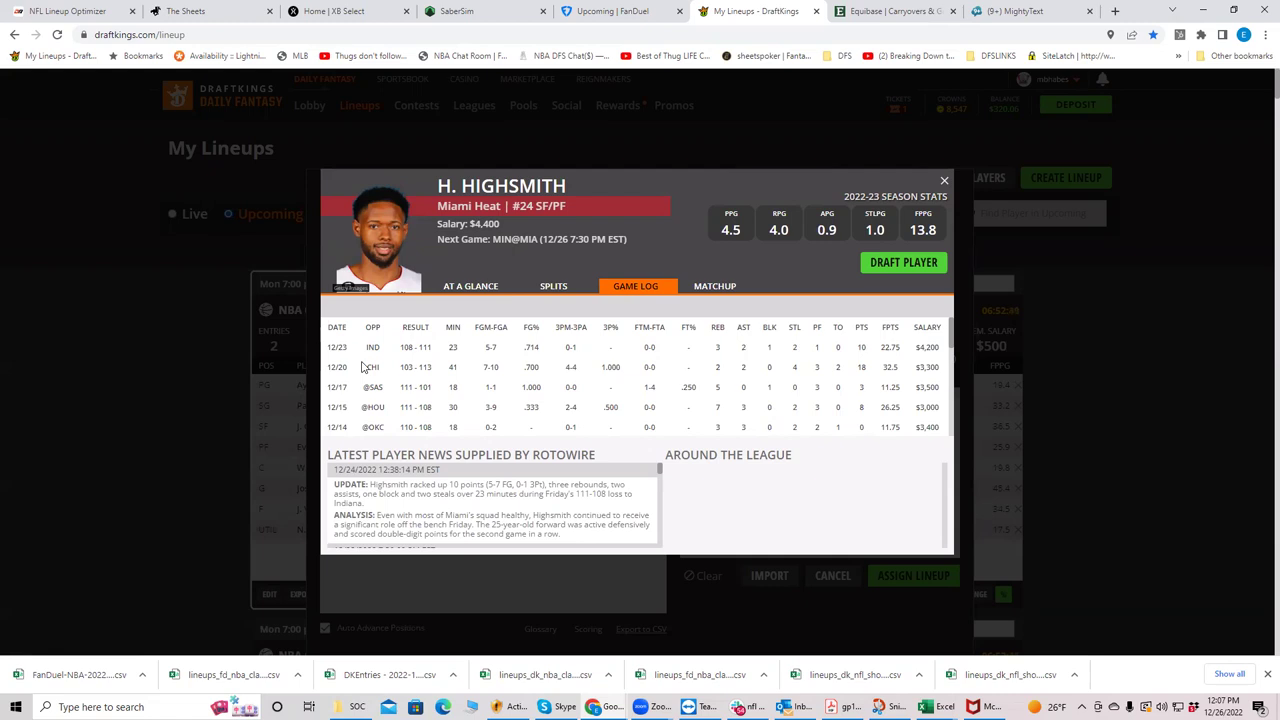
left_click(944, 183)
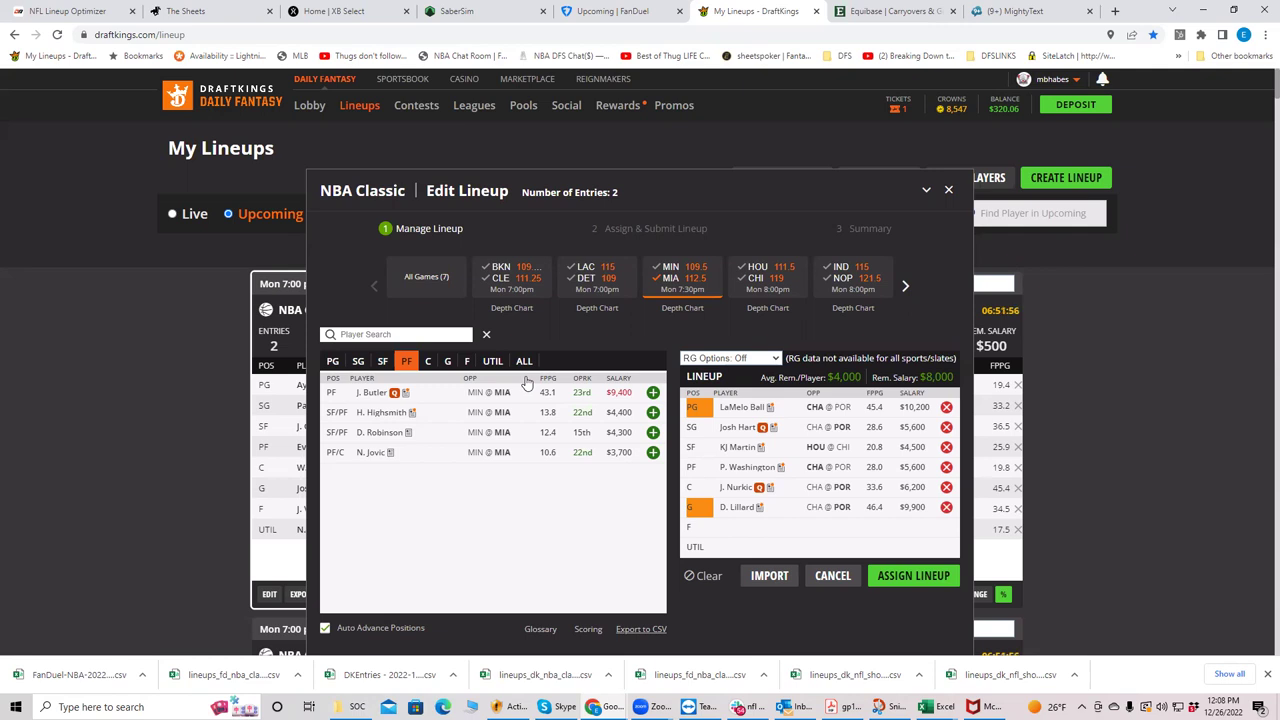
left_click(428, 361)
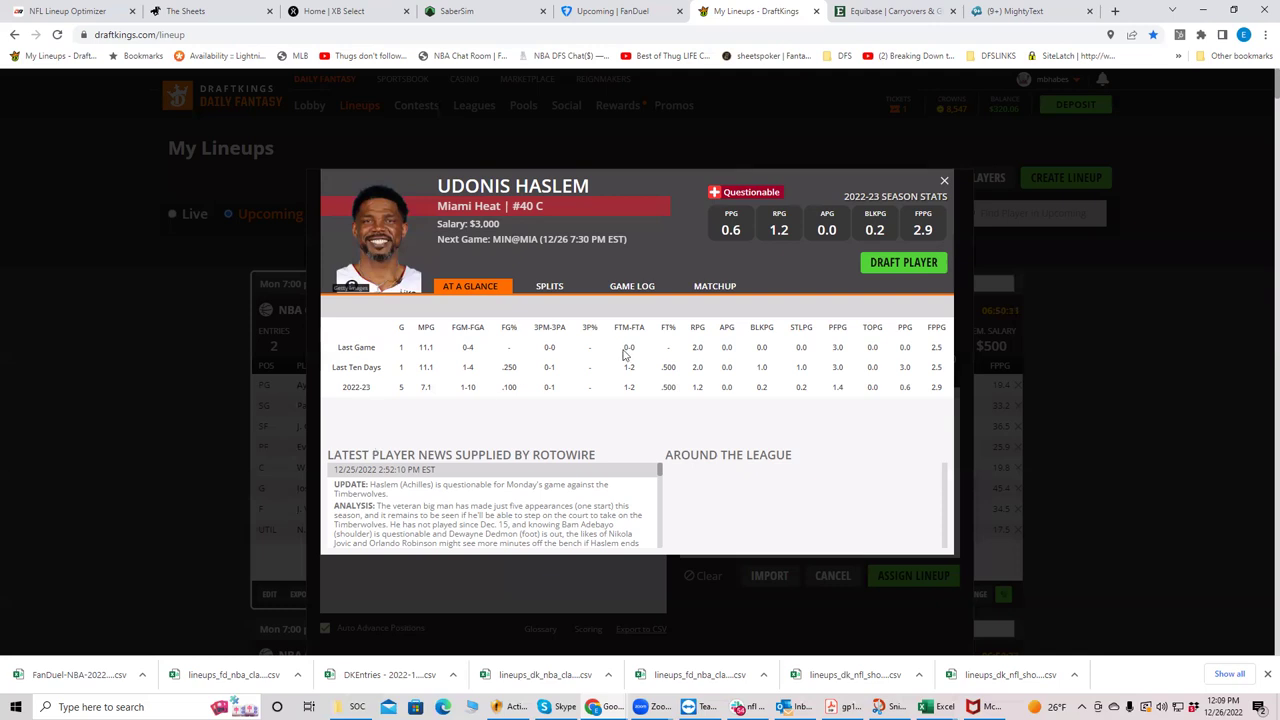
key("Escape")
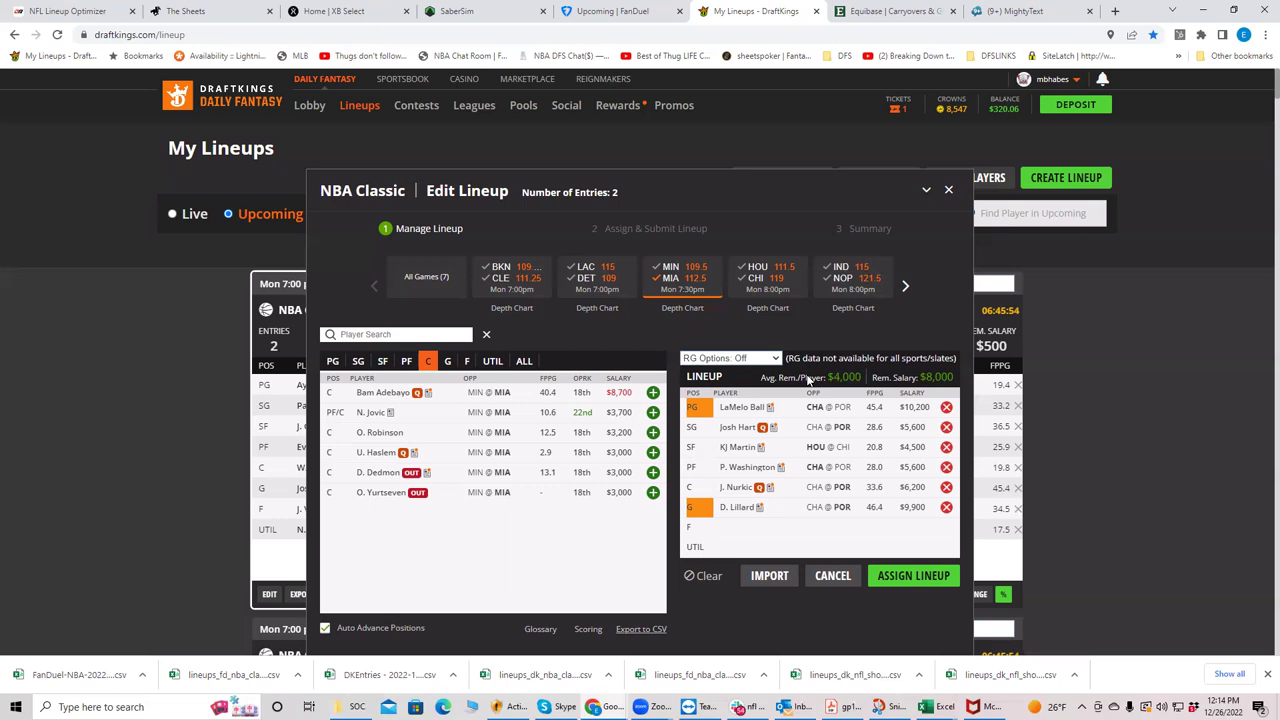
Step: Replace J. Nurkic at center with J. Valanciunas from the Indiana–New Orleans game
left_click(946, 487)
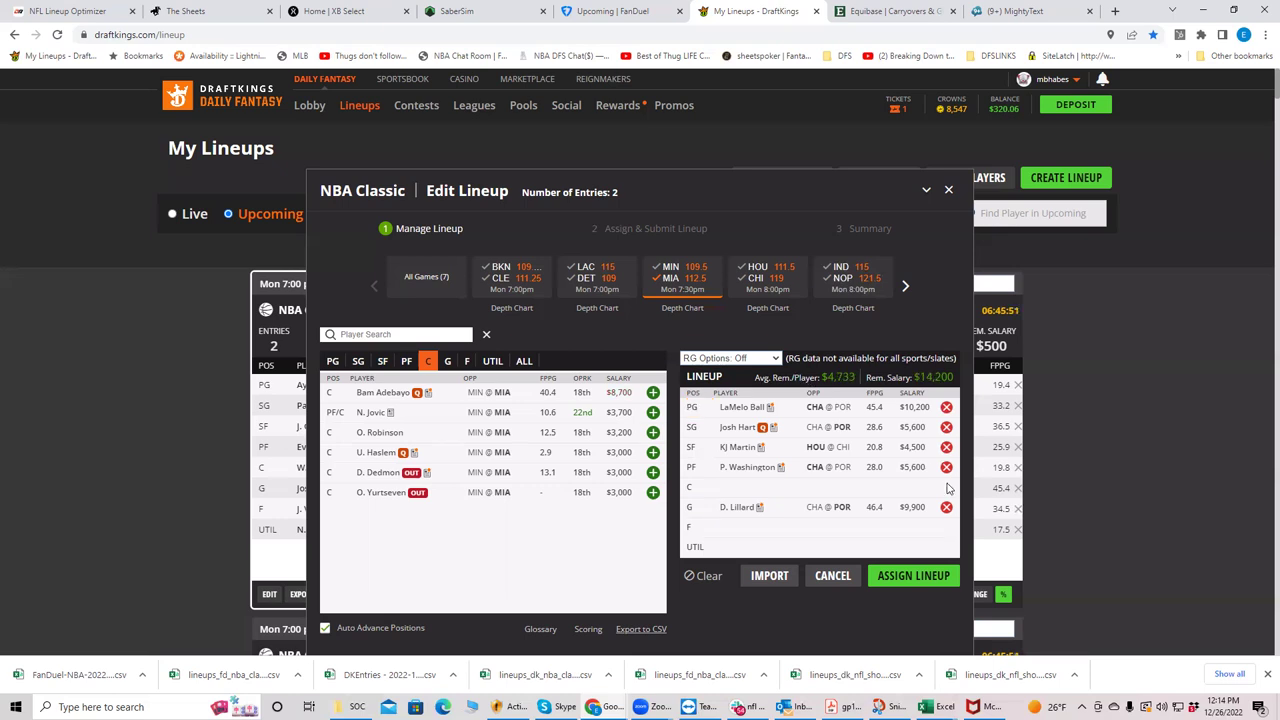
left_click(845, 278)
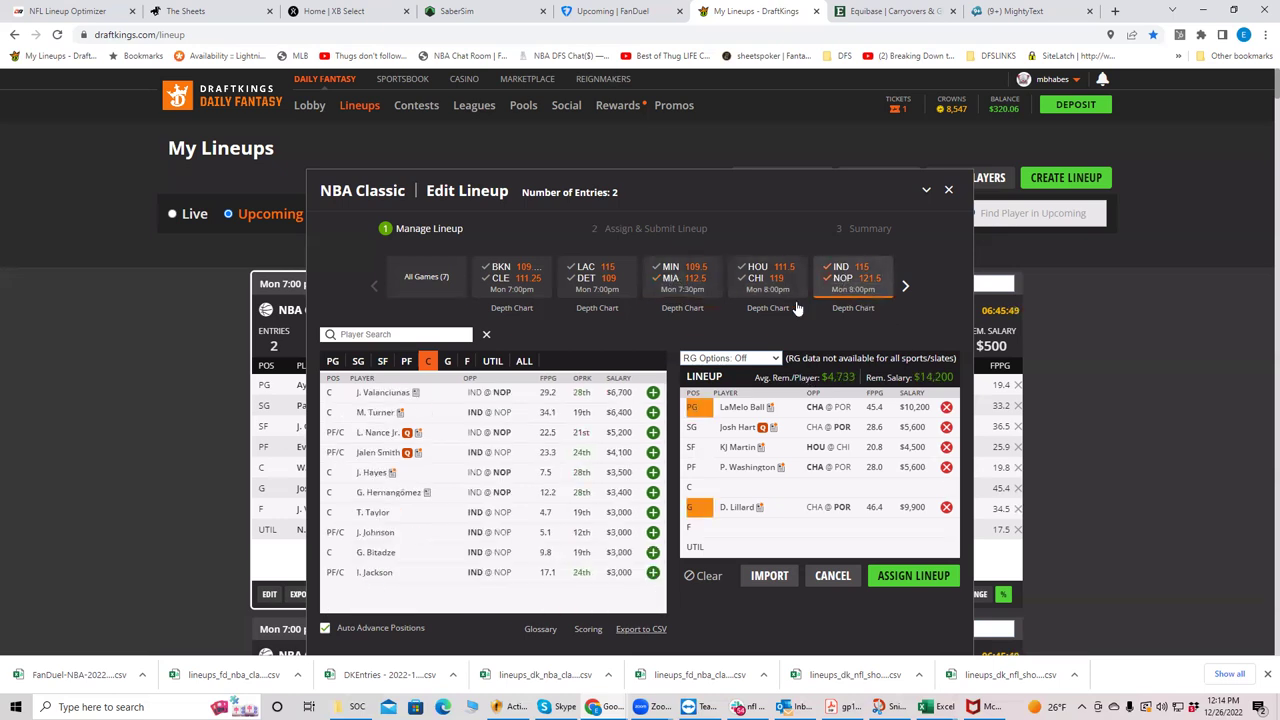
left_click(652, 392)
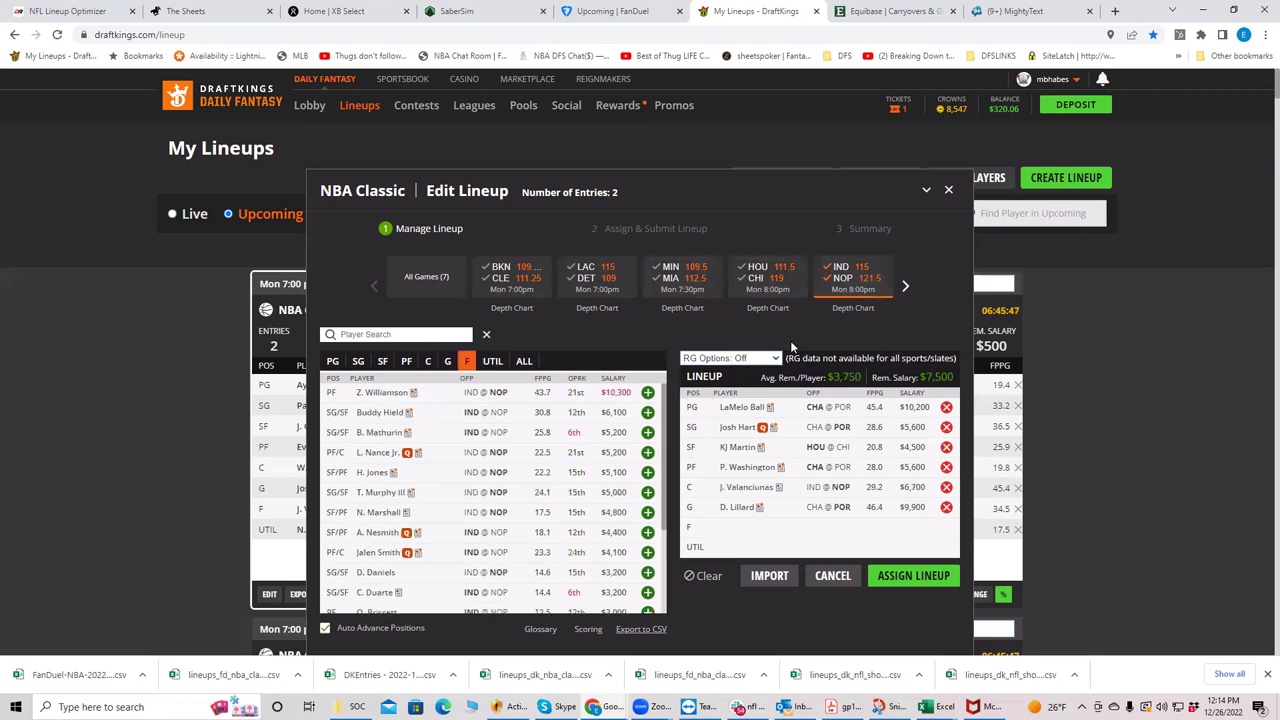
Step: Remove P. Washington from the power forward slot and list only New Orleans's power forwards
left_click(848, 280)
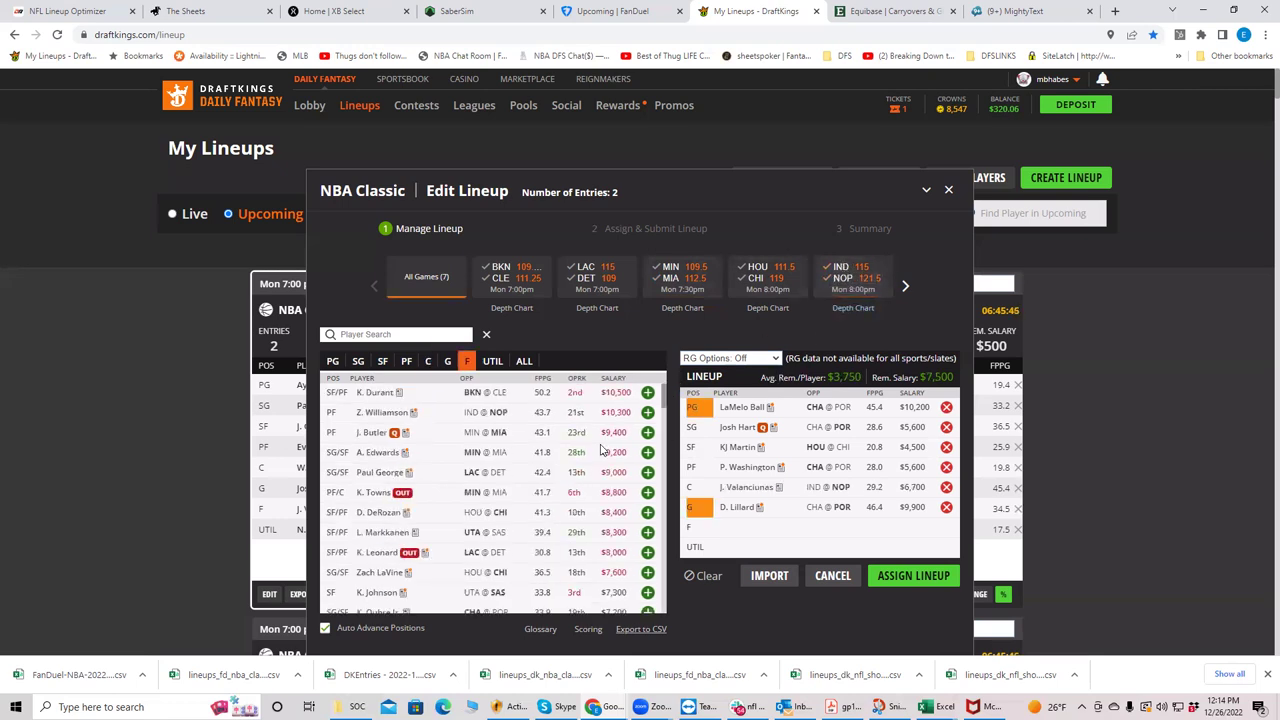
left_click(946, 467)
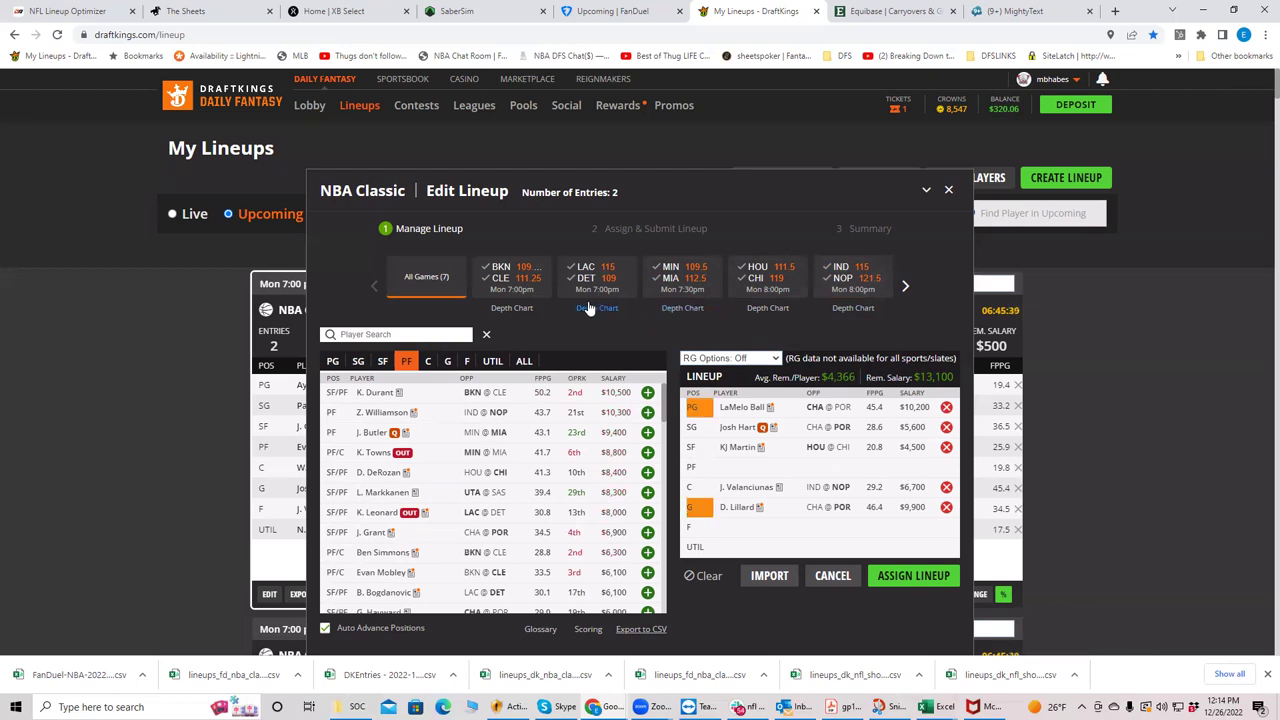
left_click(853, 284)
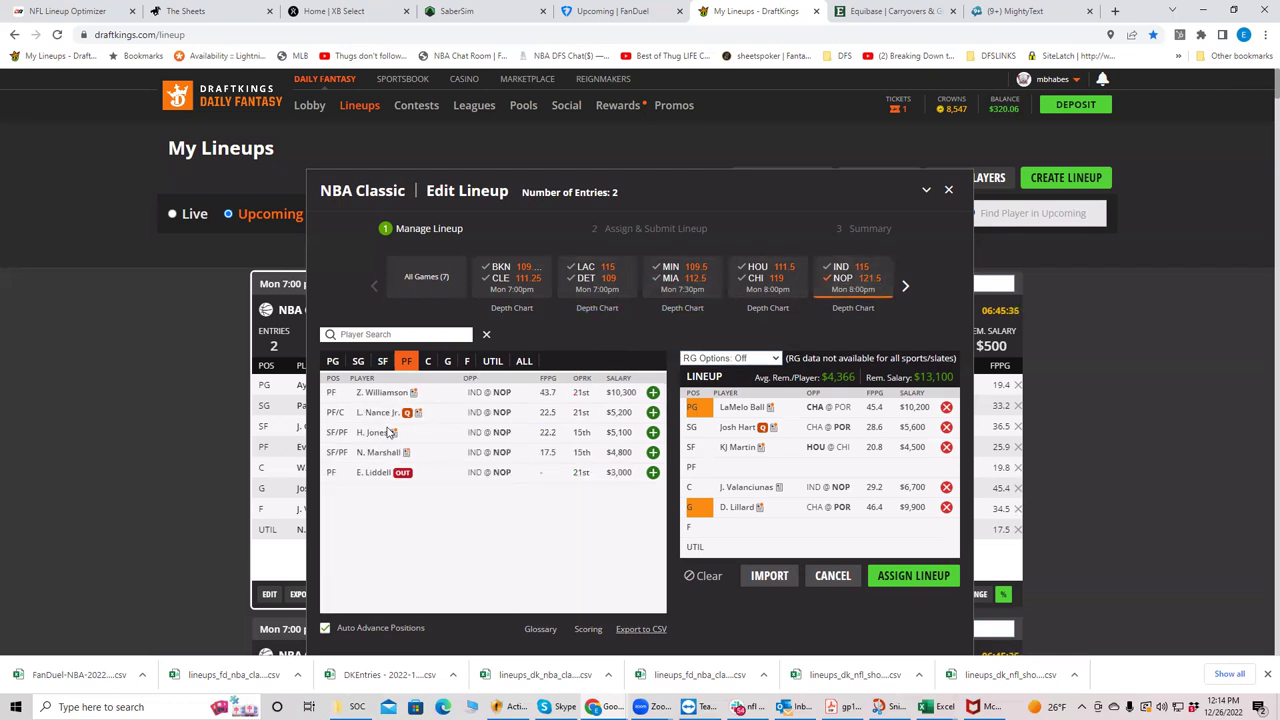